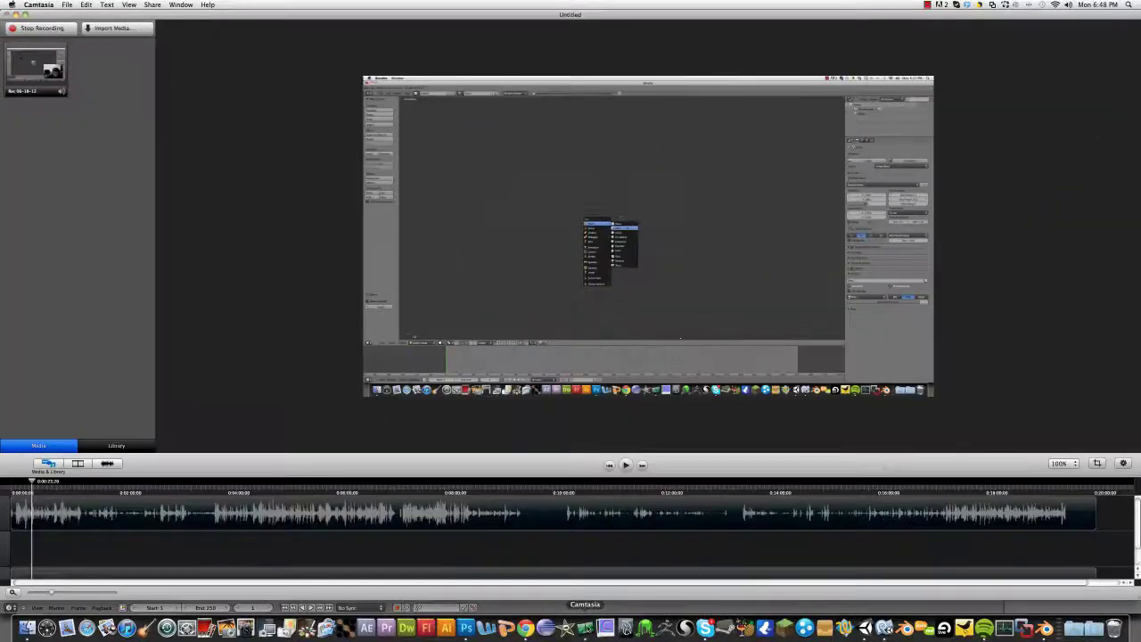
# Step: Switch to Blender, where the sculpted rock block is open
pyautogui.click(525, 627)
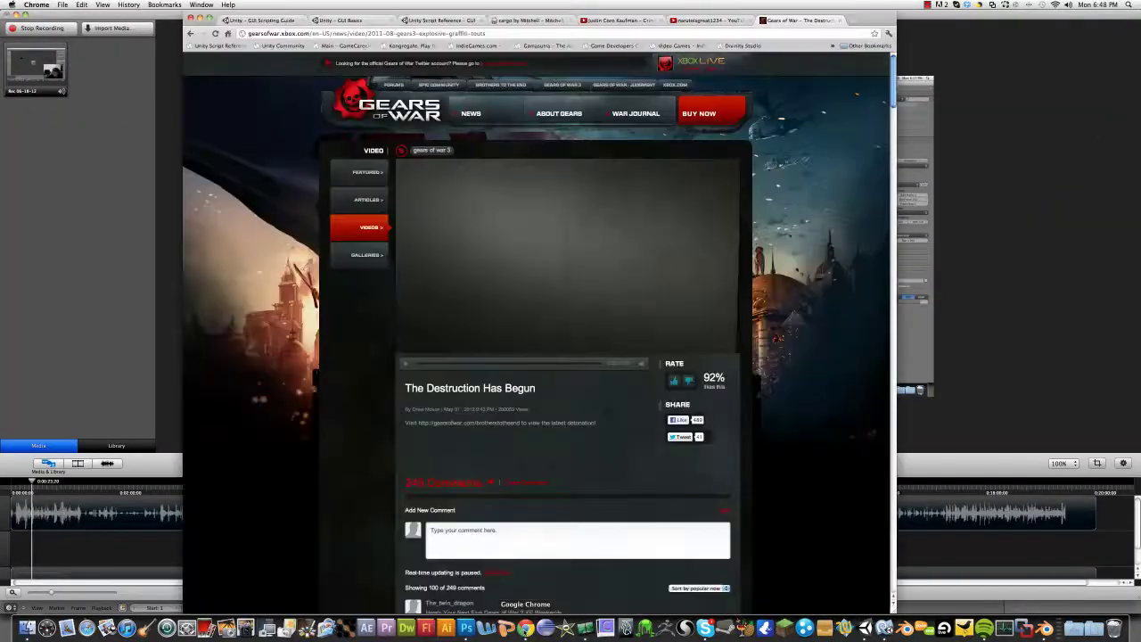
pyautogui.click(1016, 477)
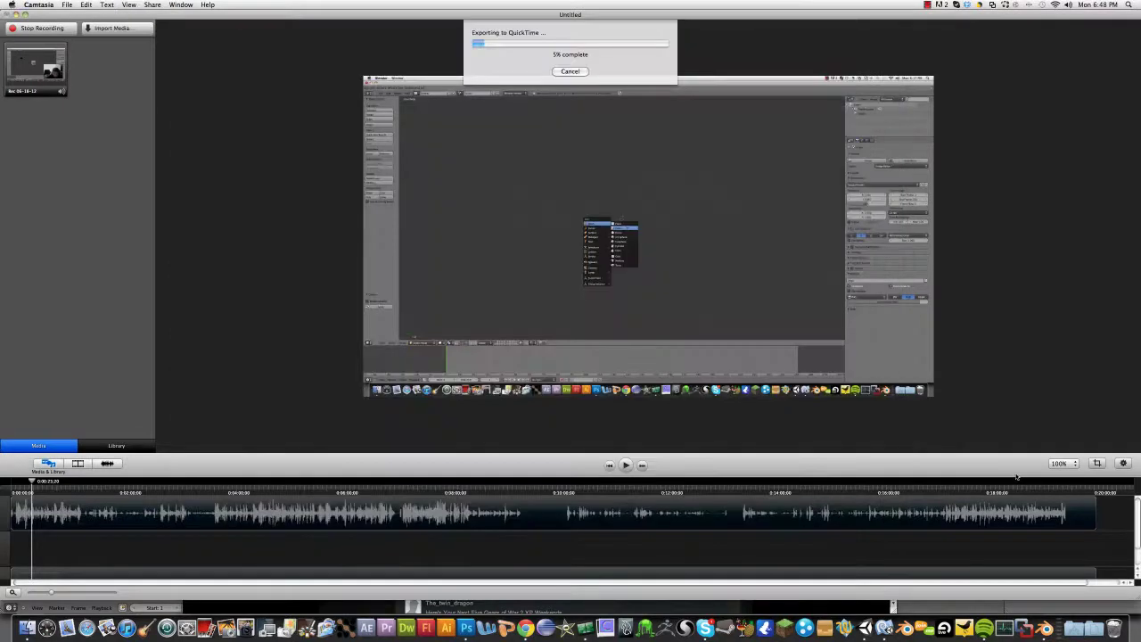
pyautogui.click(1045, 629)
# Step: Add a mesh plane at the centre of the sculpted rock block
pyautogui.moveTo(697, 399)
pyautogui.mouseDown(button='middle')
pyautogui.moveTo(600, 290)
pyautogui.moveTo(504, 374)
pyautogui.moveTo(542, 370)
pyautogui.mouseUp(button='middle')
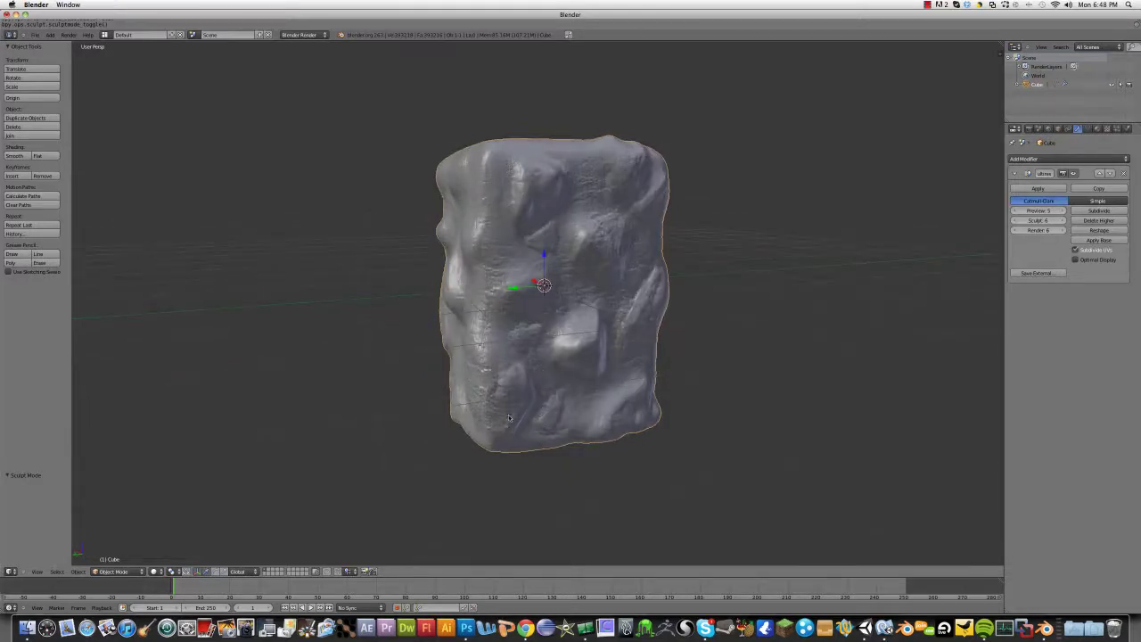
pyautogui.moveTo(509, 417); pyautogui.dragTo(510, 424, button='middle')
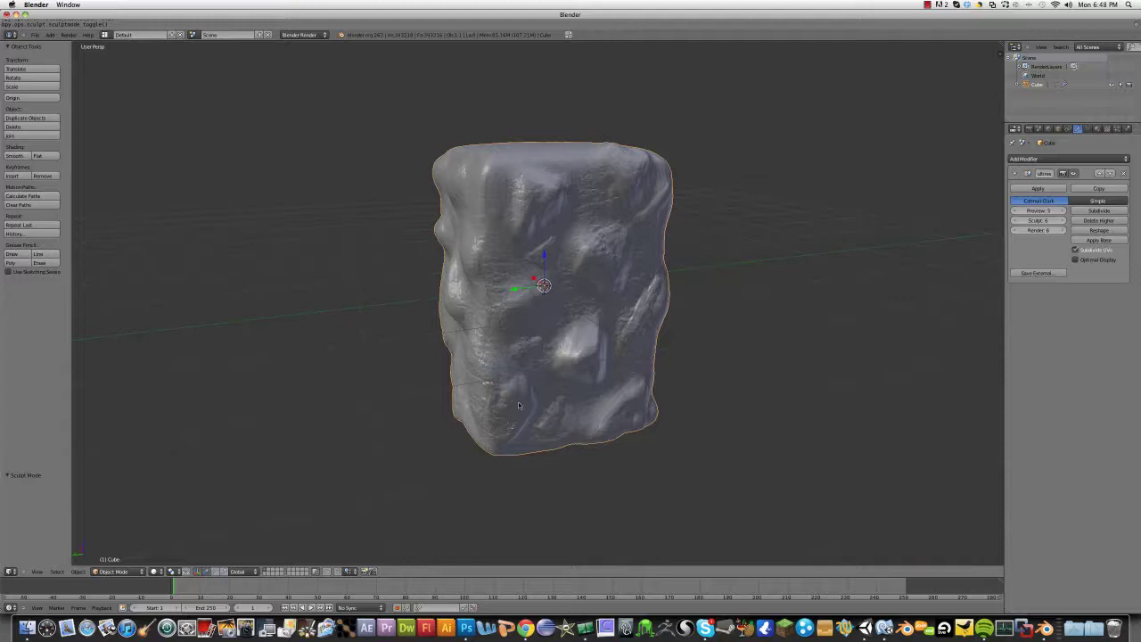
pyautogui.hotkey('shift', 'a')
pyautogui.moveTo(510, 397)
pyautogui.click(551, 400)
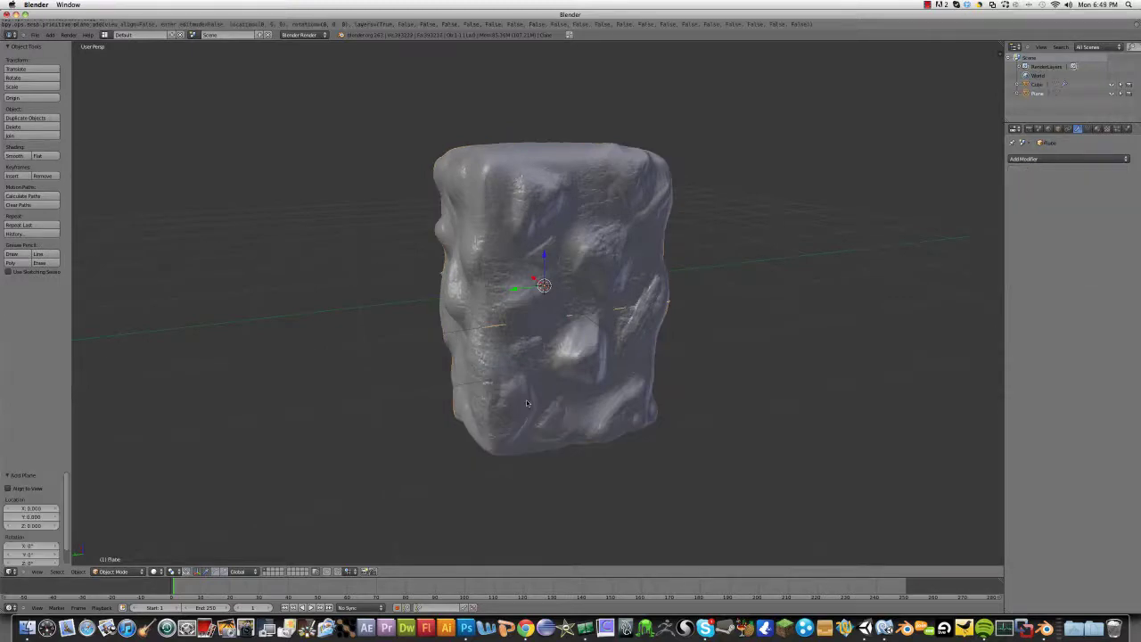
pyautogui.moveTo(526, 399); pyautogui.dragTo(589, 405, button='middle')
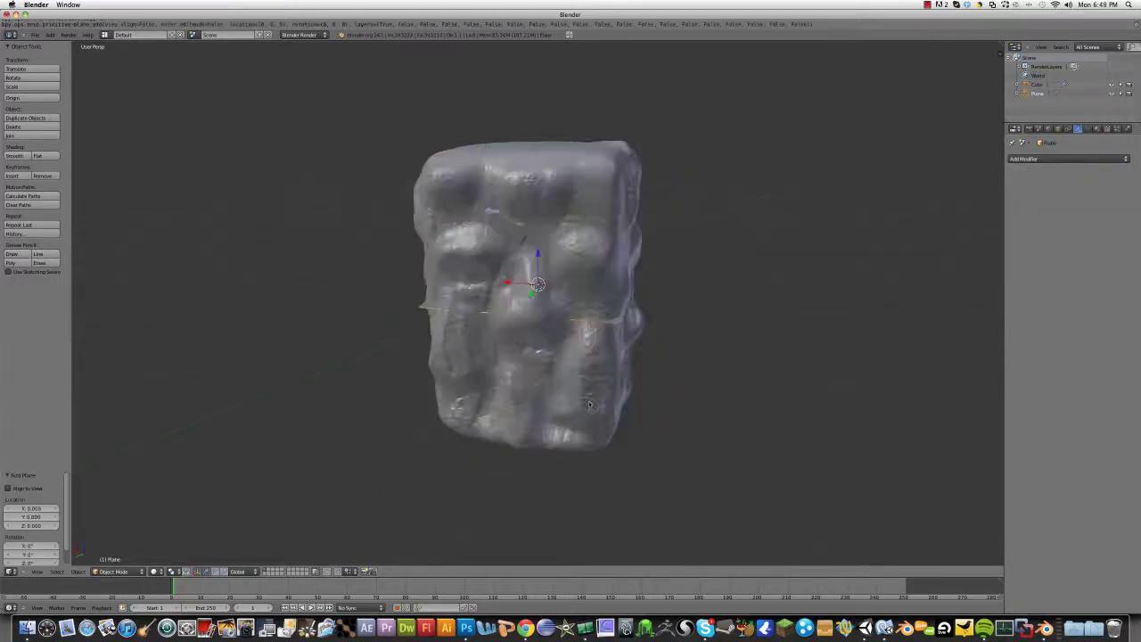
pyautogui.click(39, 572)
pyautogui.click(74, 468)
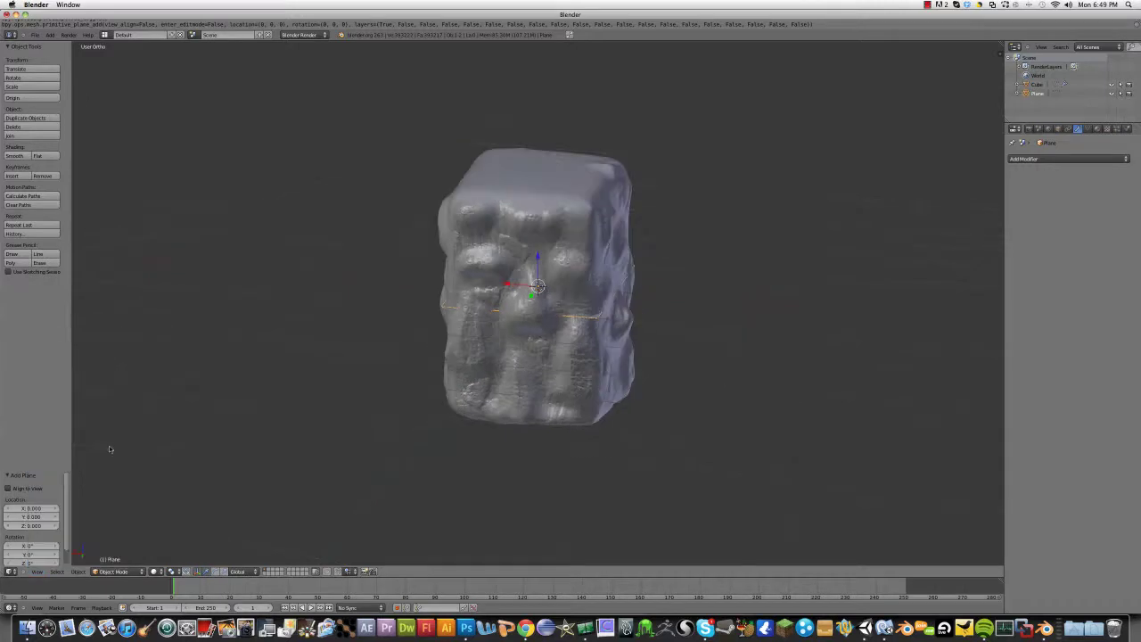
pyautogui.click(36, 573)
pyautogui.click(74, 469)
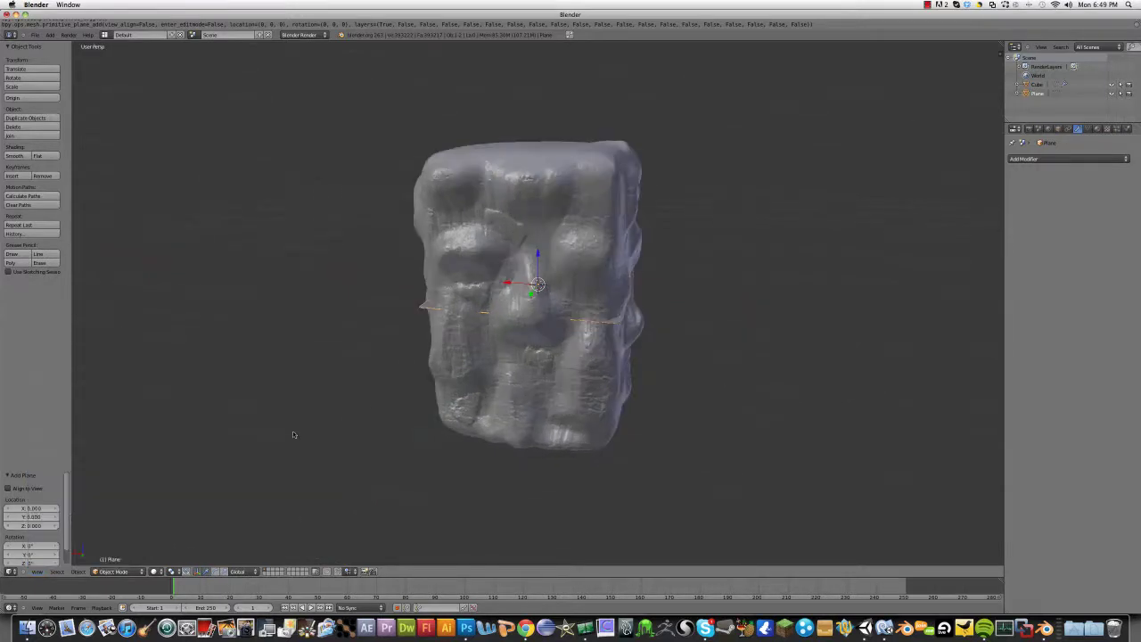
# Step: Stand the plane upright by rotating it 90° about the X axis, with the scene in wireframe
pyautogui.moveTo(385, 392); pyautogui.dragTo(507, 426, button='middle')
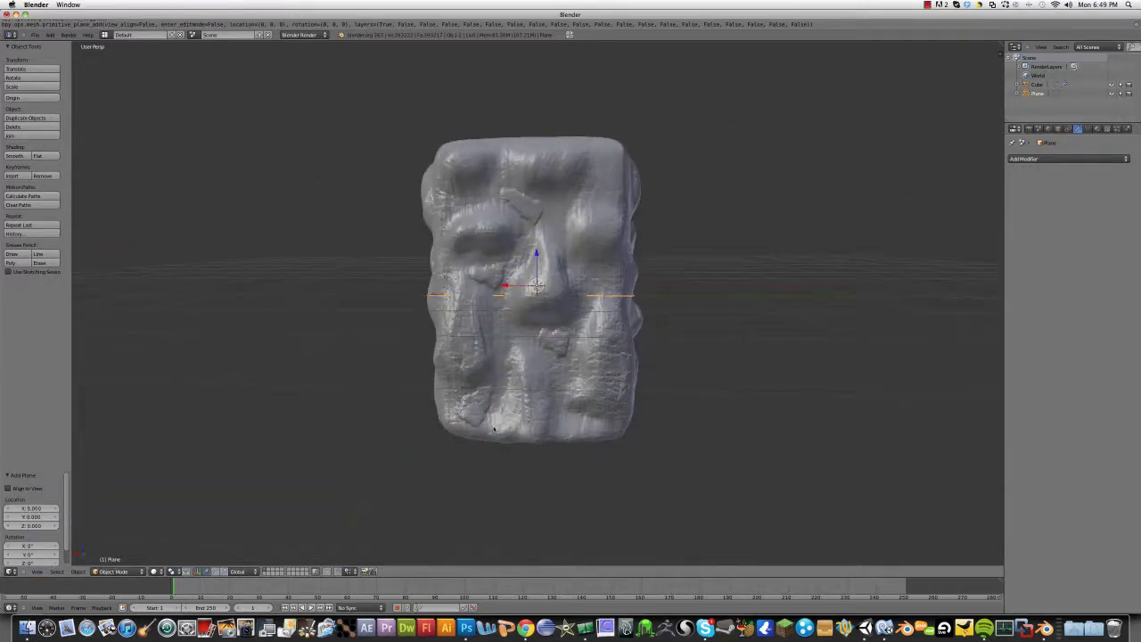
pyautogui.press('g')
pyautogui.press('Return')
pyautogui.moveTo(571, 363); pyautogui.dragTo(512, 330, button='middle')
pyautogui.press('z')
# Step: Move the plane along the Y axis to the block's front surface and return the scene to solid shading
pyautogui.press('g')
pyautogui.press('y')
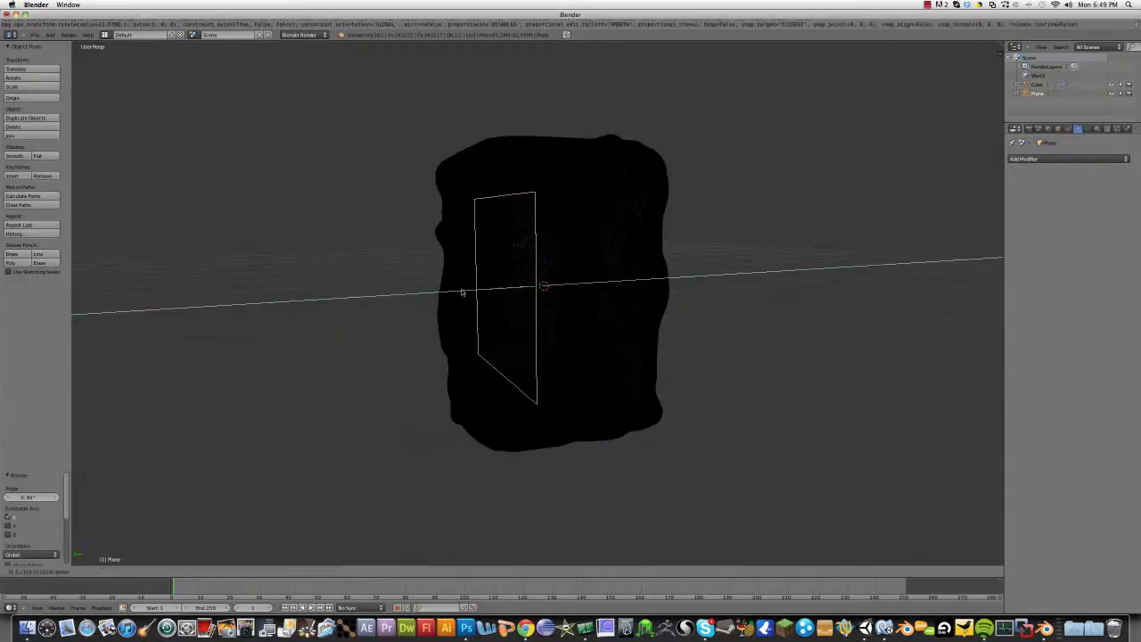
pyautogui.click(472, 297)
pyautogui.moveTo(448, 311); pyautogui.dragTo(460, 287, button='middle')
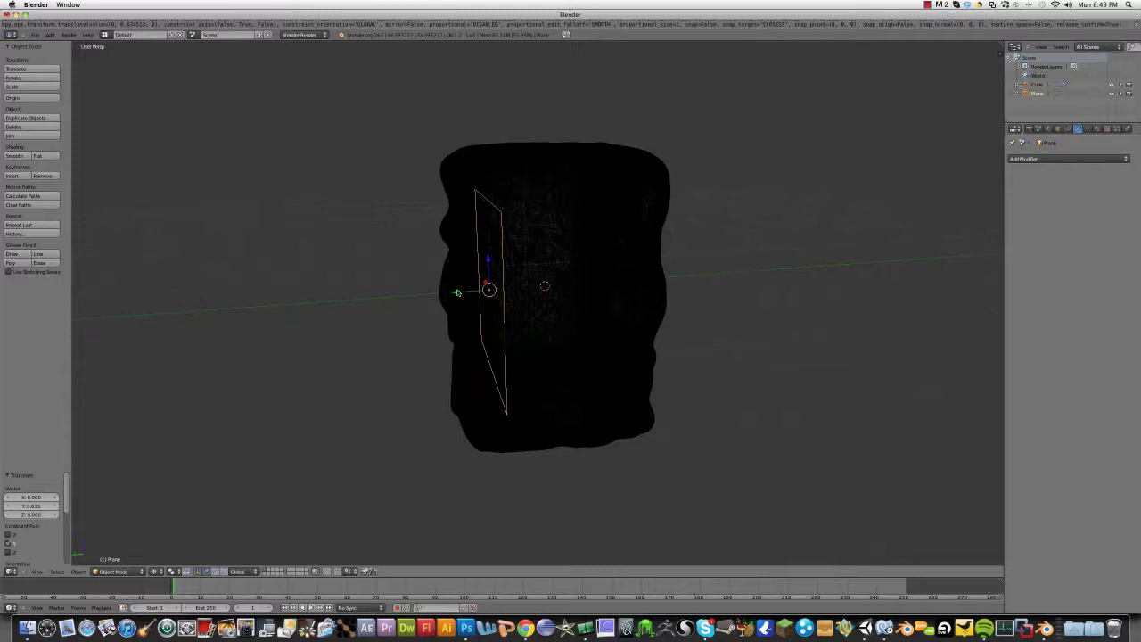
pyautogui.press('g')
pyautogui.press('y')
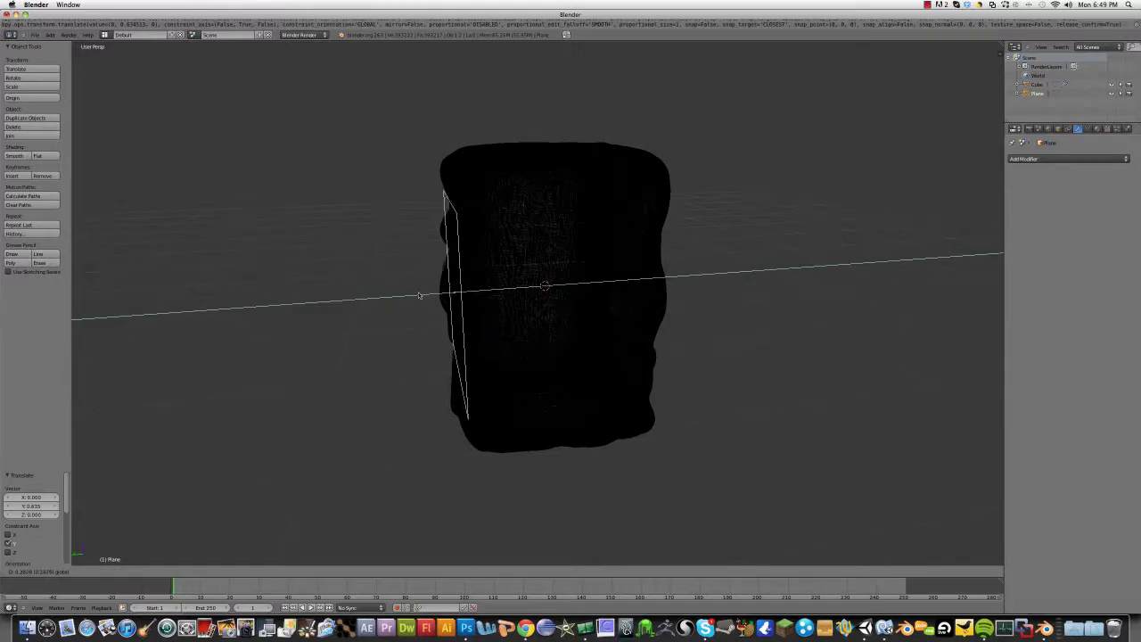
pyautogui.click(401, 297)
pyautogui.moveTo(405, 298)
pyautogui.mouseDown(button='middle')
pyautogui.moveTo(502, 321)
pyautogui.moveTo(565, 316)
pyautogui.moveTo(631, 351)
pyautogui.mouseUp(button='middle')
pyautogui.press('z')
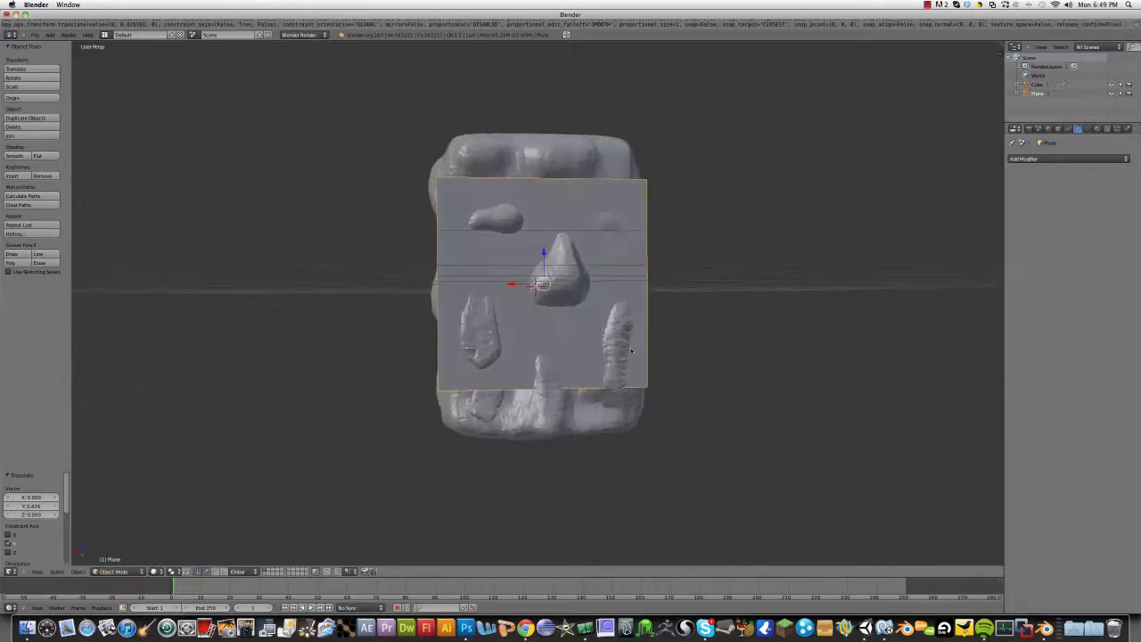
# Step: Scale the plane down to a small square and place it over the upper-left part of the block's front face
pyautogui.press('s')
pyautogui.click(584, 320)
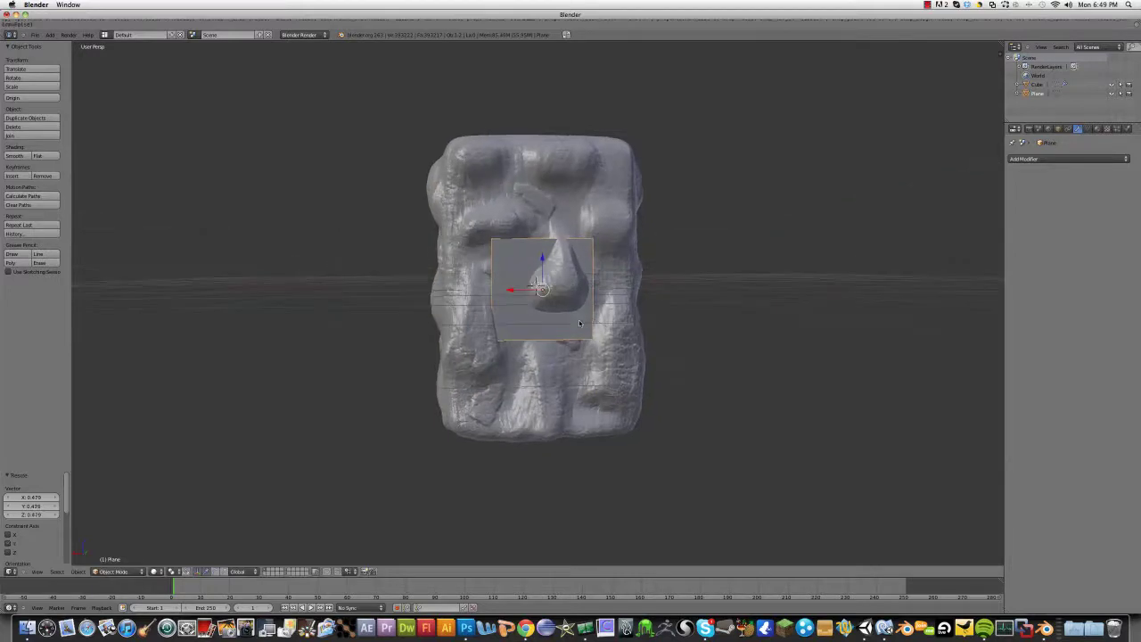
pyautogui.press('g')
pyautogui.click(541, 230)
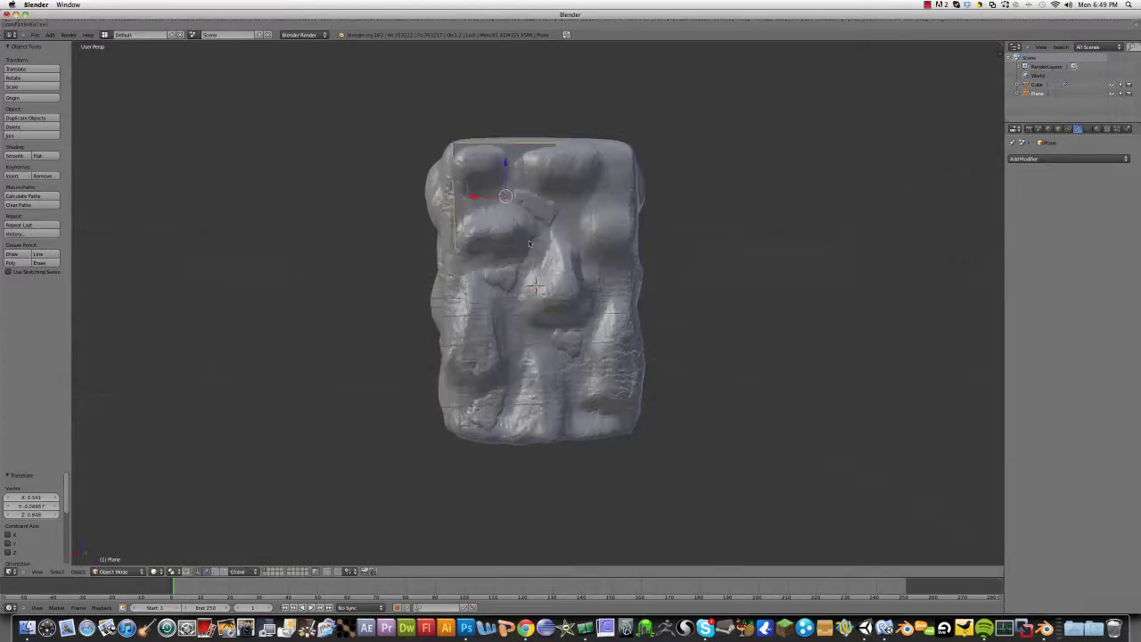
pyautogui.press('s')
pyautogui.click(531, 228)
# Step: Move the small plane outward along the Y axis so it sits just in front of the rock surface
pyautogui.moveTo(531, 229); pyautogui.dragTo(491, 243, button='middle')
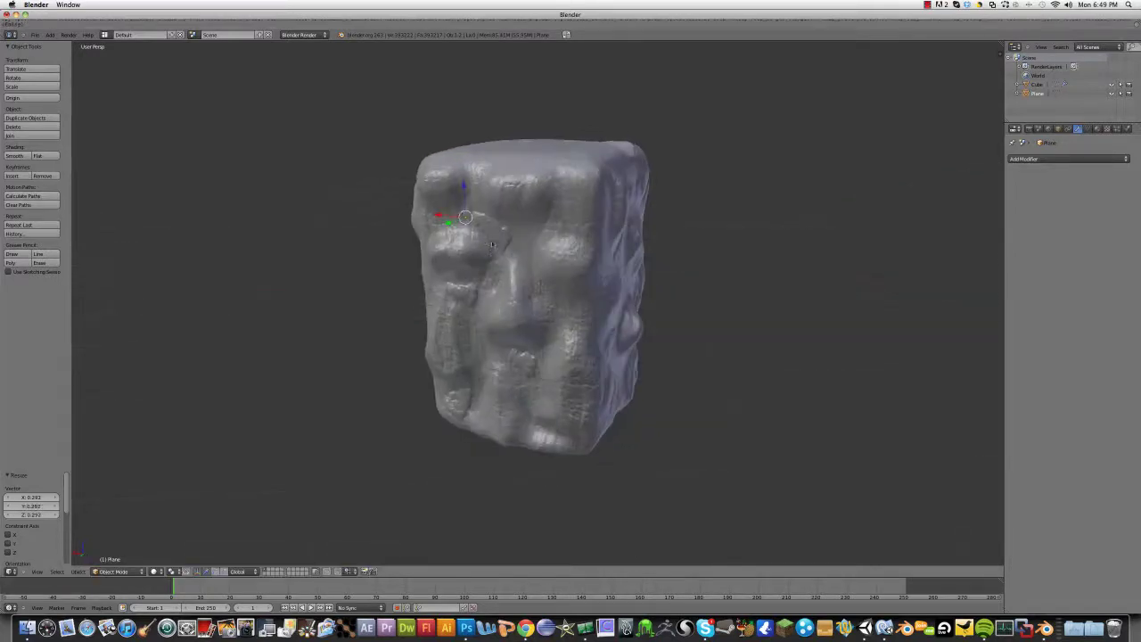
pyautogui.press('g')
pyautogui.press('y')
pyautogui.click(440, 220)
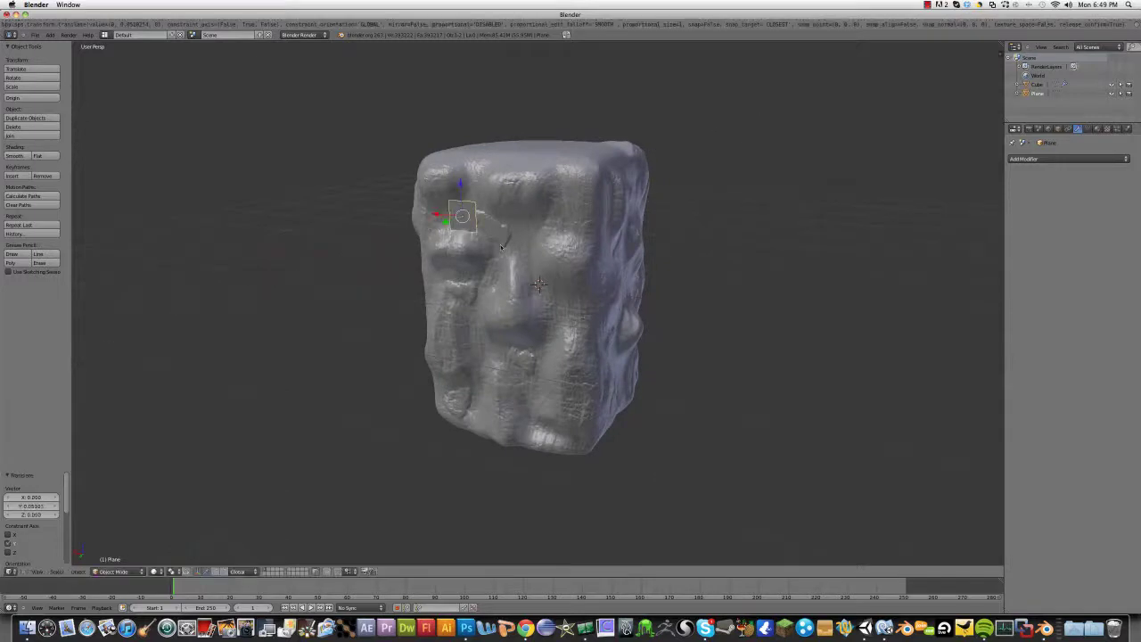
# Step: Set the snap element to Face and put the plane into Edit Mode
pyautogui.click(347, 571)
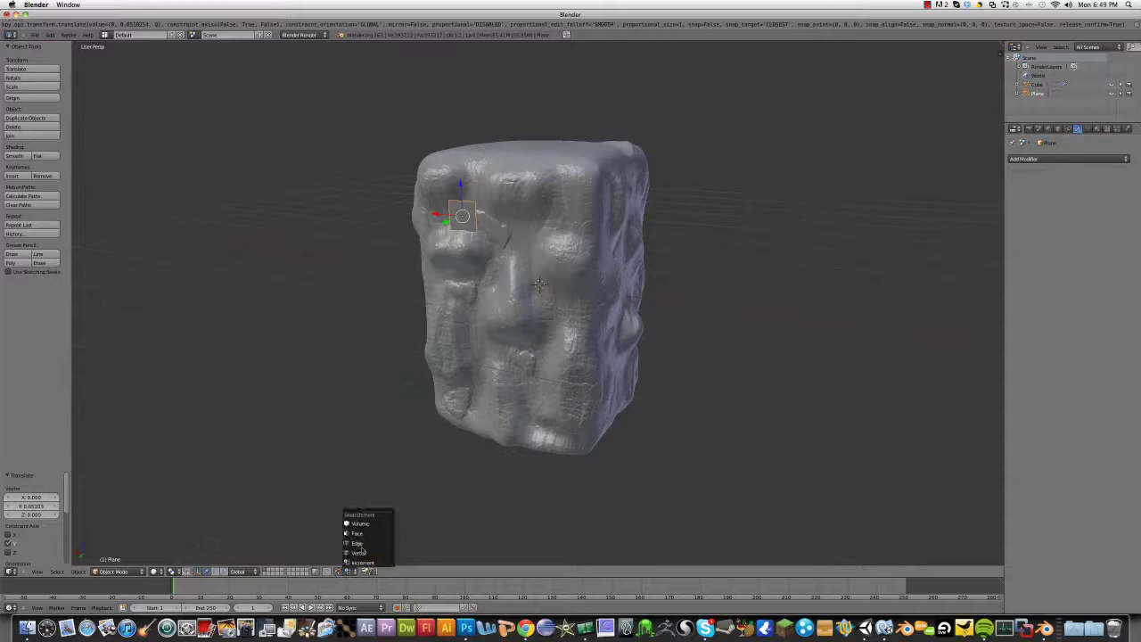
pyautogui.click(363, 535)
pyautogui.moveTo(438, 343); pyautogui.dragTo(490, 354, button='middle')
pyautogui.press('Tab')
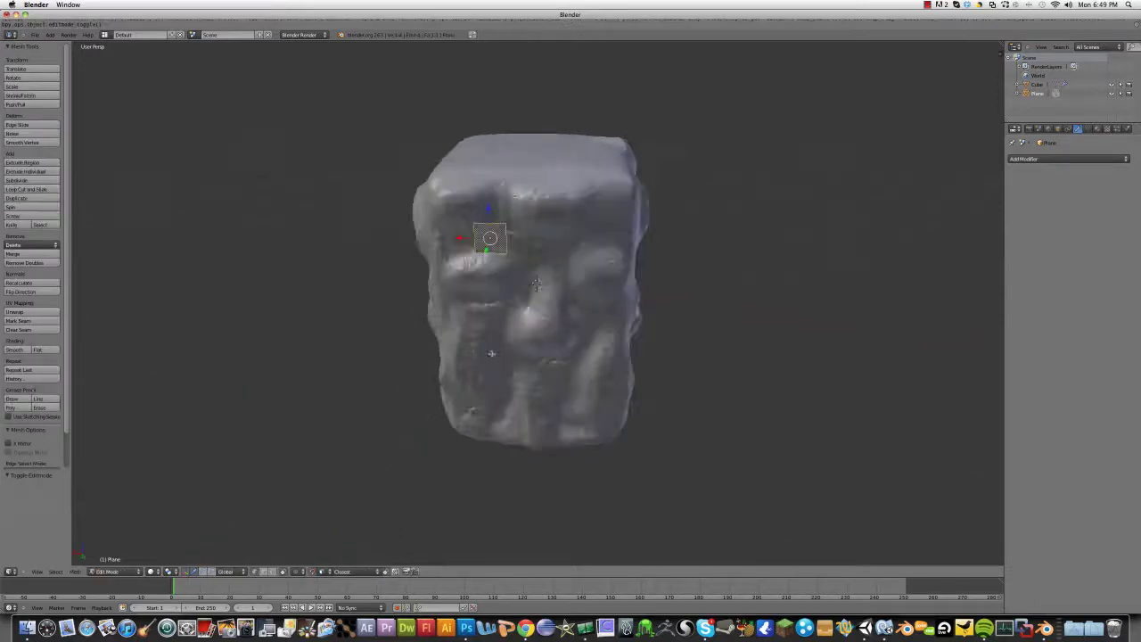
# Step: Move the plane's whole geometry up onto the rock between the two upper bumps
pyautogui.scroll(3, 504, 301)
pyautogui.press('a')
pyautogui.moveTo(505, 300)
pyautogui.mouseDown(button='middle')
pyautogui.moveTo(485, 198)
pyautogui.moveTo(433, 235)
pyautogui.moveTo(522, 234)
pyautogui.mouseUp(button='middle')
pyautogui.press('g')
pyautogui.click(505, 186)
# Step: Snap the plane's two upper corner vertices onto the rock near the block's top edge
pyautogui.press('a')
pyautogui.press('b')
pyautogui.moveTo(402, 202); pyautogui.dragTo(428, 241)
pyautogui.press('g')
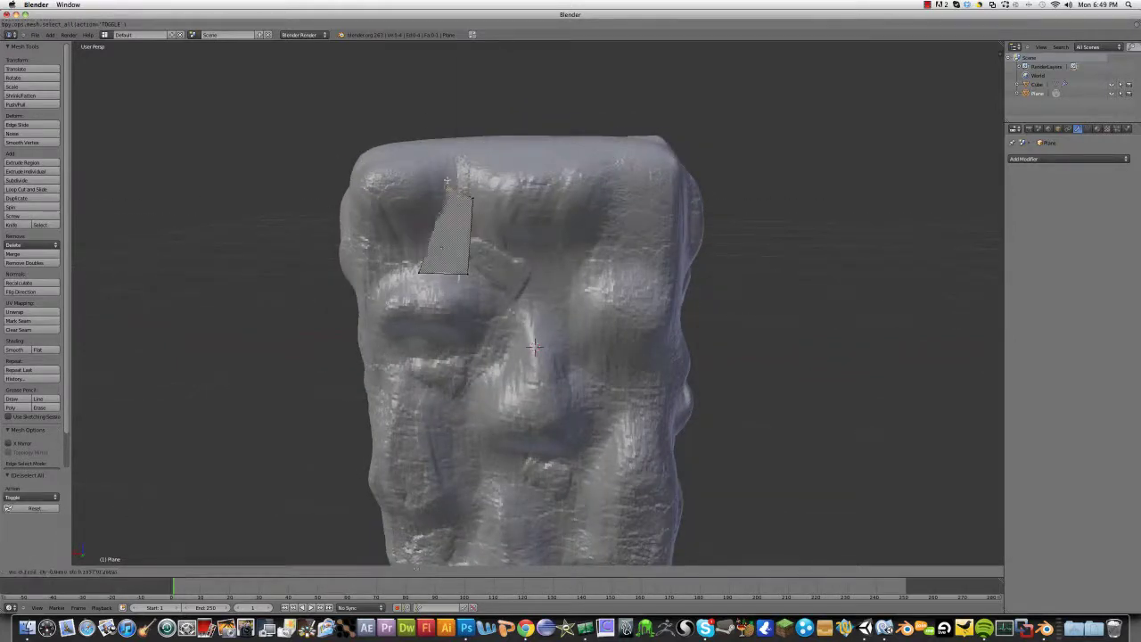
pyautogui.click(442, 169)
pyautogui.press('a')
pyautogui.press('b')
pyautogui.press('g')
pyautogui.moveTo(454, 178); pyautogui.dragTo(486, 287)
pyautogui.click(474, 167)
# Step: Move the plane's lower corner vertices up onto the rock to form a small quad
pyautogui.press('a')
pyautogui.press('b')
pyautogui.press('g')
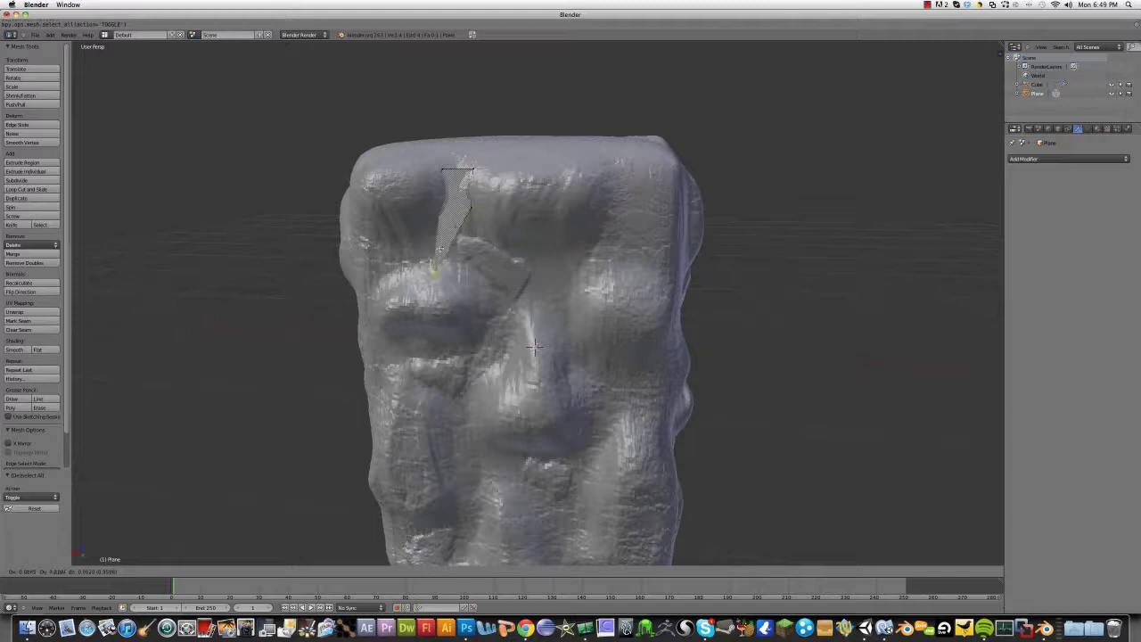
pyautogui.click(449, 208)
# Step: Extrude the quad's lower edge downward along the groove between the bumps
pyautogui.press('a')
pyautogui.press('b')
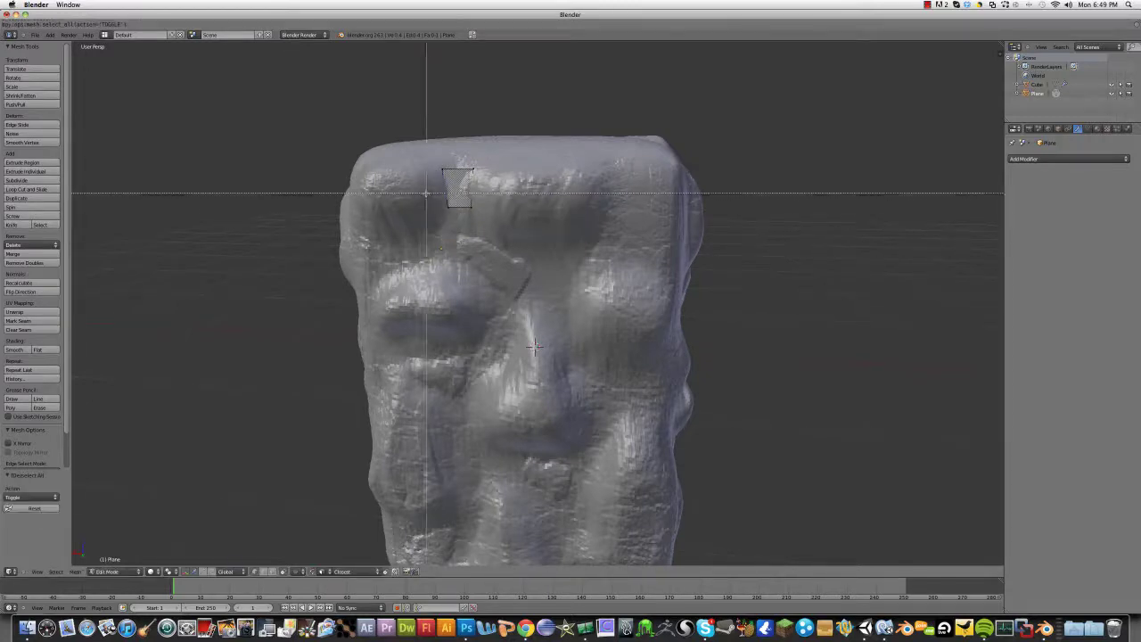
pyautogui.moveTo(425, 194); pyautogui.dragTo(491, 226)
pyautogui.moveTo(448, 226); pyautogui.dragTo(466, 223, button='middle')
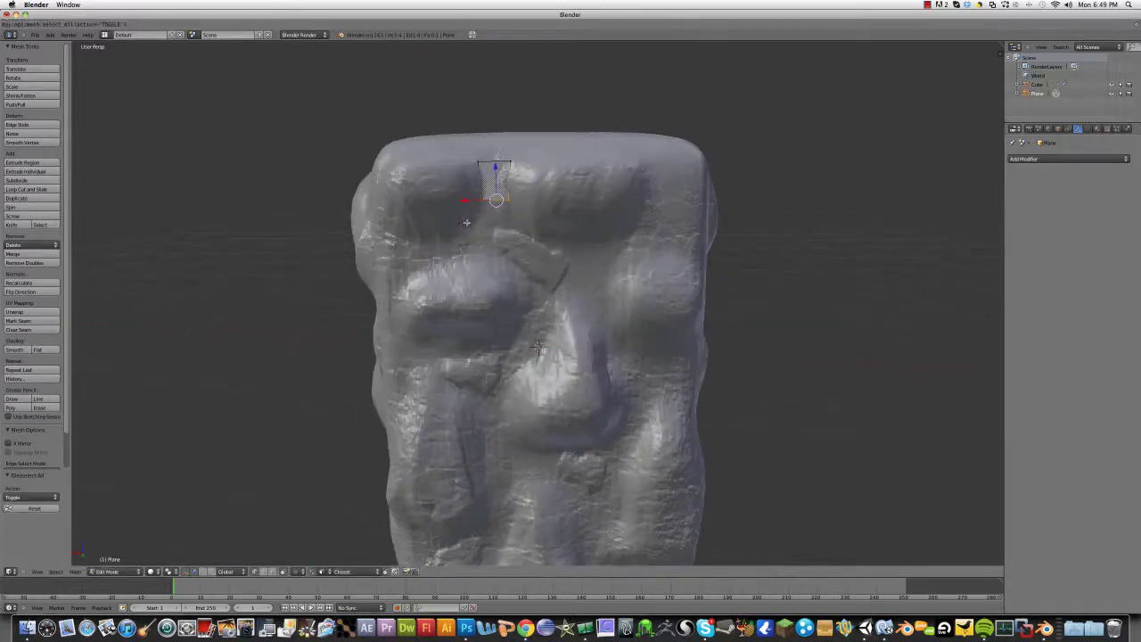
pyautogui.press('e')
pyautogui.click(521, 235)
pyautogui.press('a')
# Step: Reposition the two extruded vertices on the rock to lengthen the new face diagonally toward the central ridge
pyautogui.moveTo(522, 235); pyautogui.dragTo(535, 242, button='right')
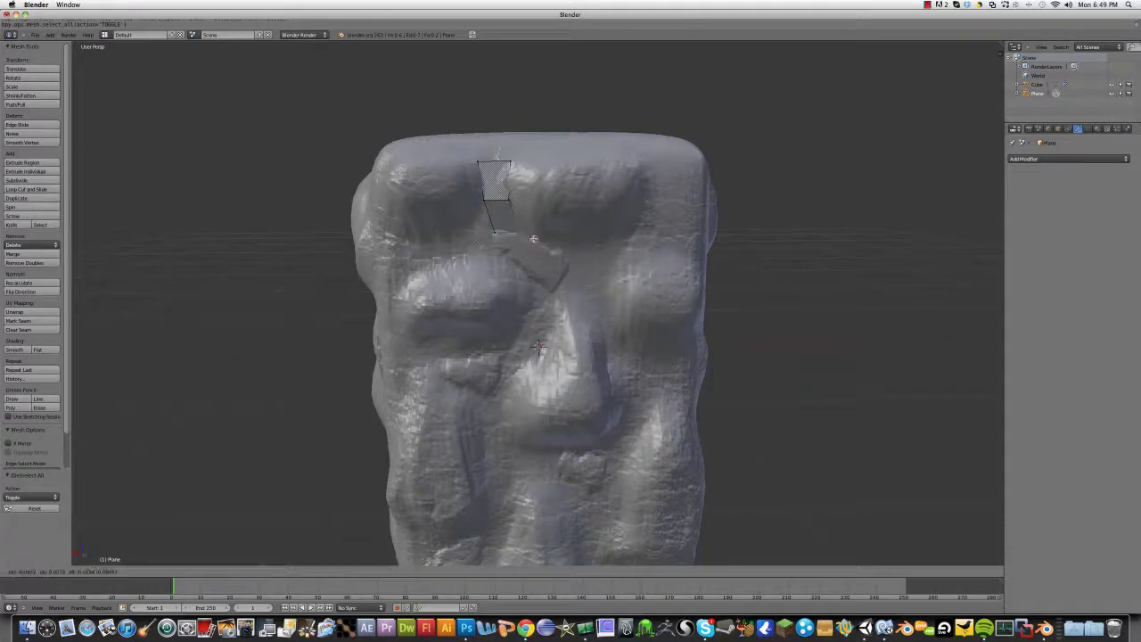
pyautogui.click(533, 238)
pyautogui.press('e')
pyautogui.click(515, 274)
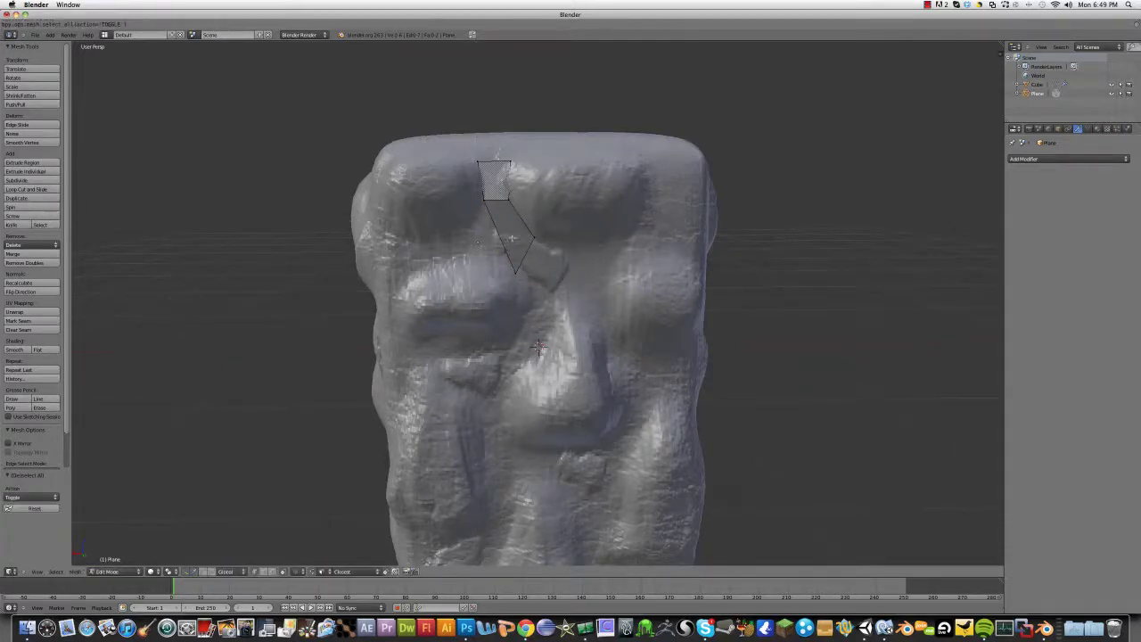
# Step: Divide the extruded face with two cross cuts and move its outer vertex pairs beneath the upper-right bump
pyautogui.press('e')
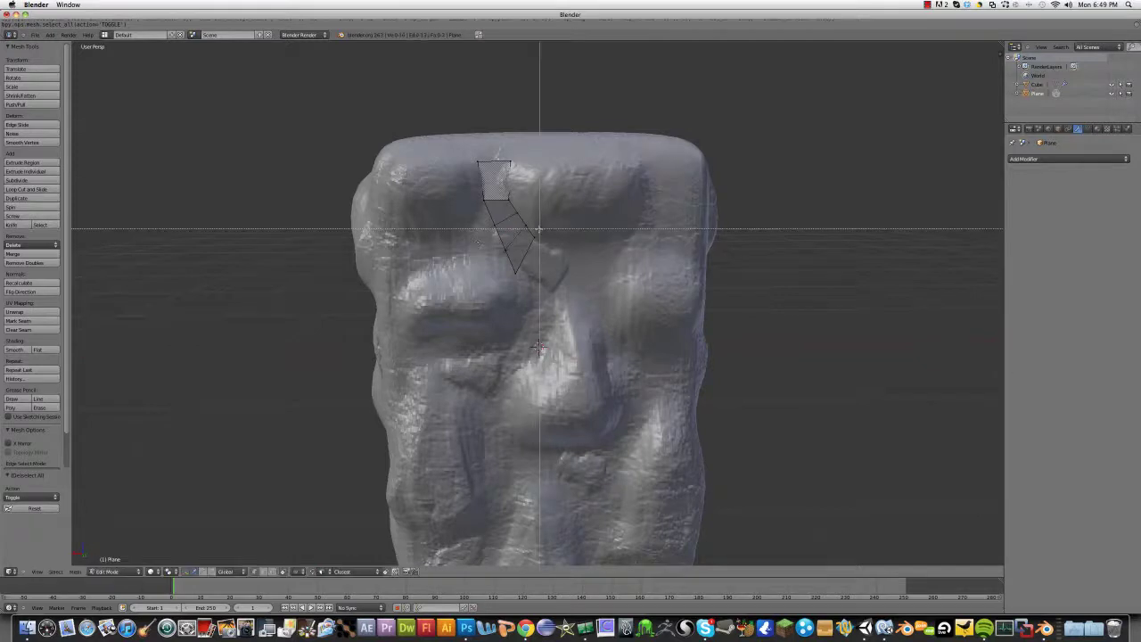
pyautogui.click(512, 233)
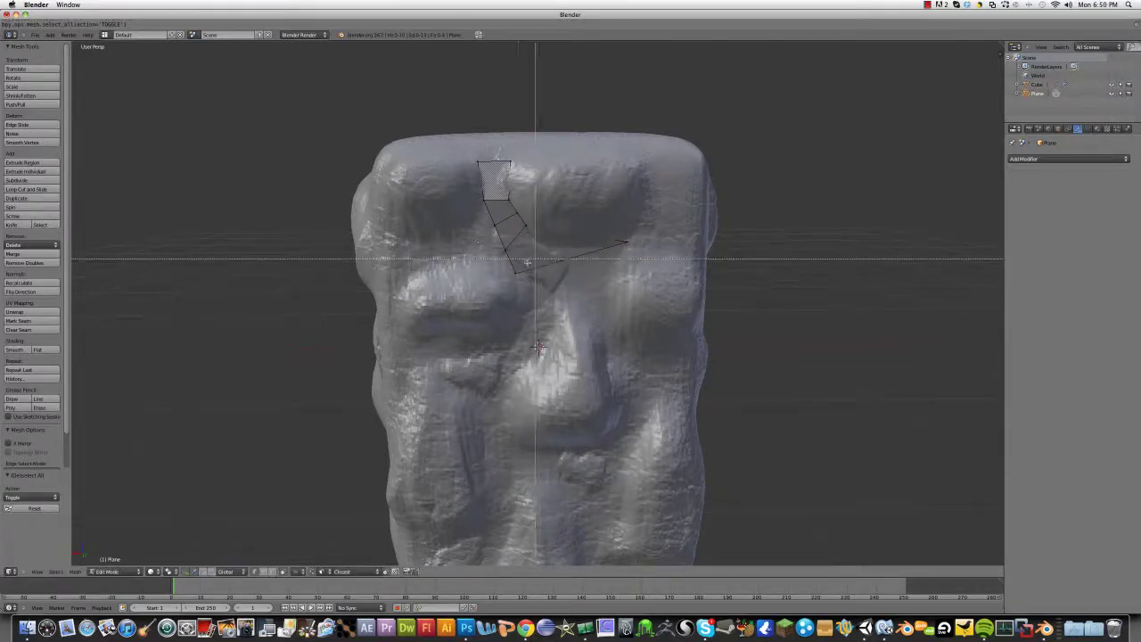
pyautogui.click(632, 264)
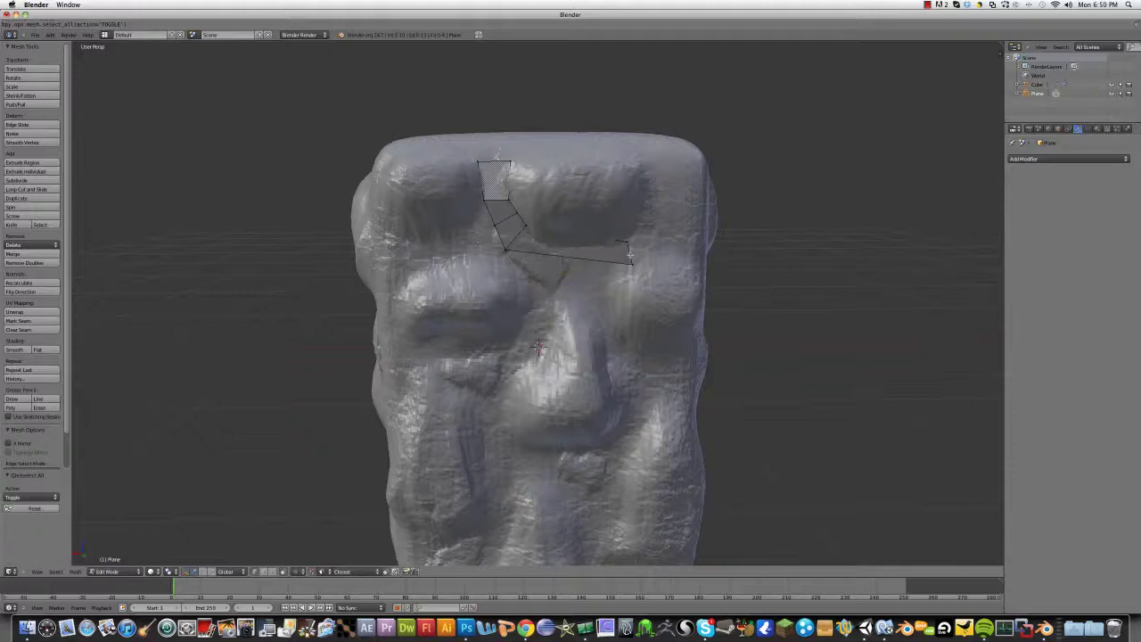
pyautogui.press('e')
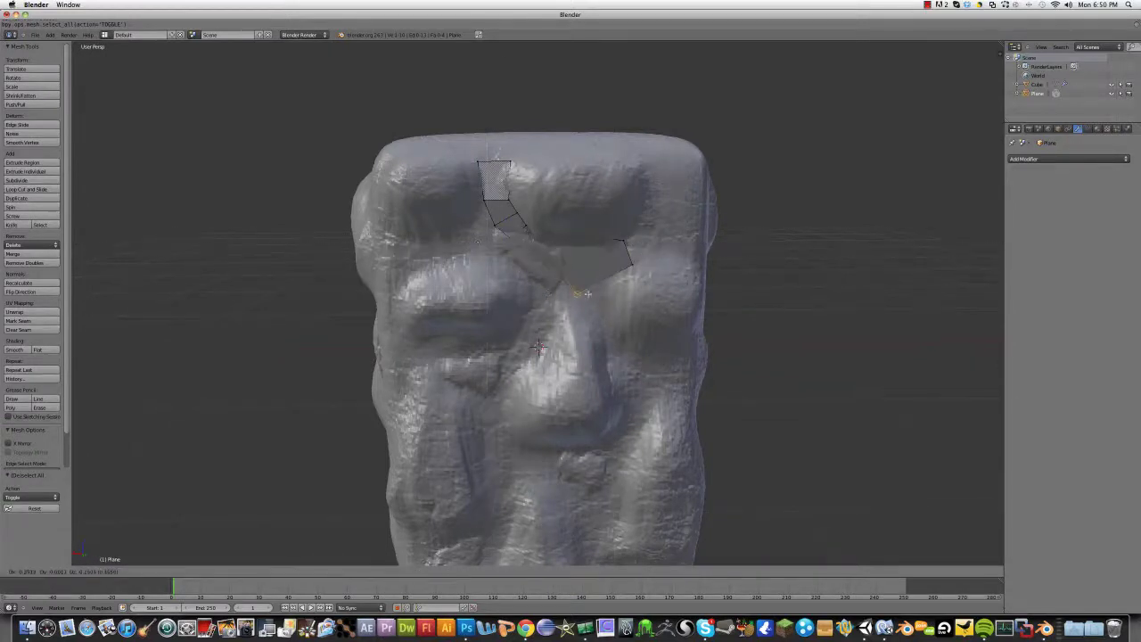
pyautogui.click(593, 245)
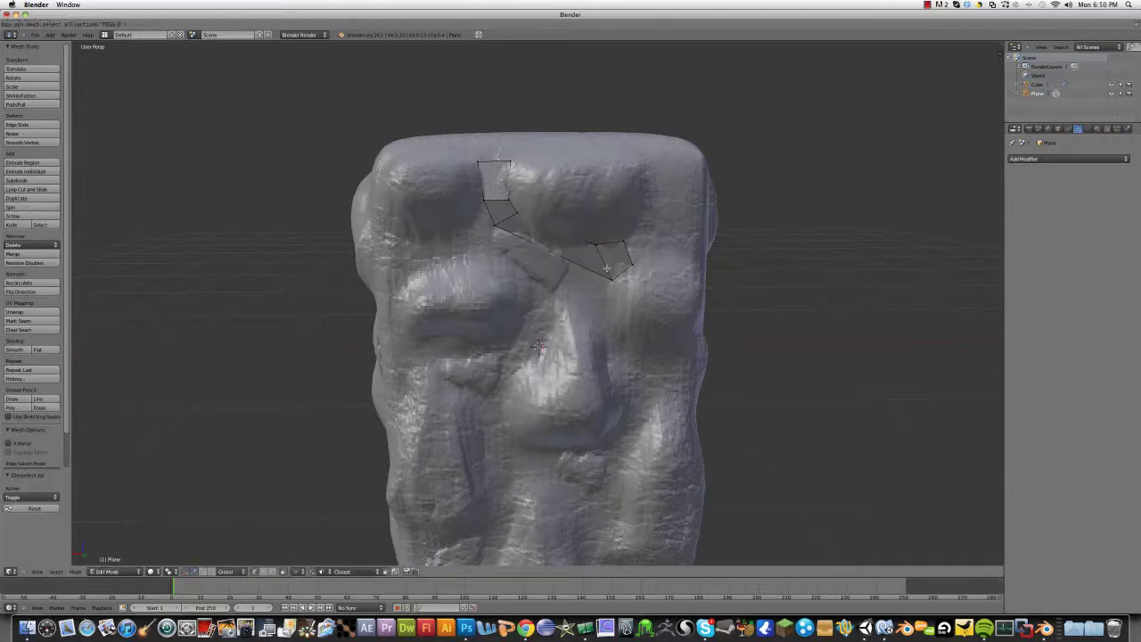
# Step: Move the next pair of strip vertices onto the rock above the central ridge to continue the curved strip
pyautogui.scroll(-4, 573, 280)
pyautogui.moveTo(573, 280); pyautogui.dragTo(595, 295, button='middle')
pyautogui.press('b')
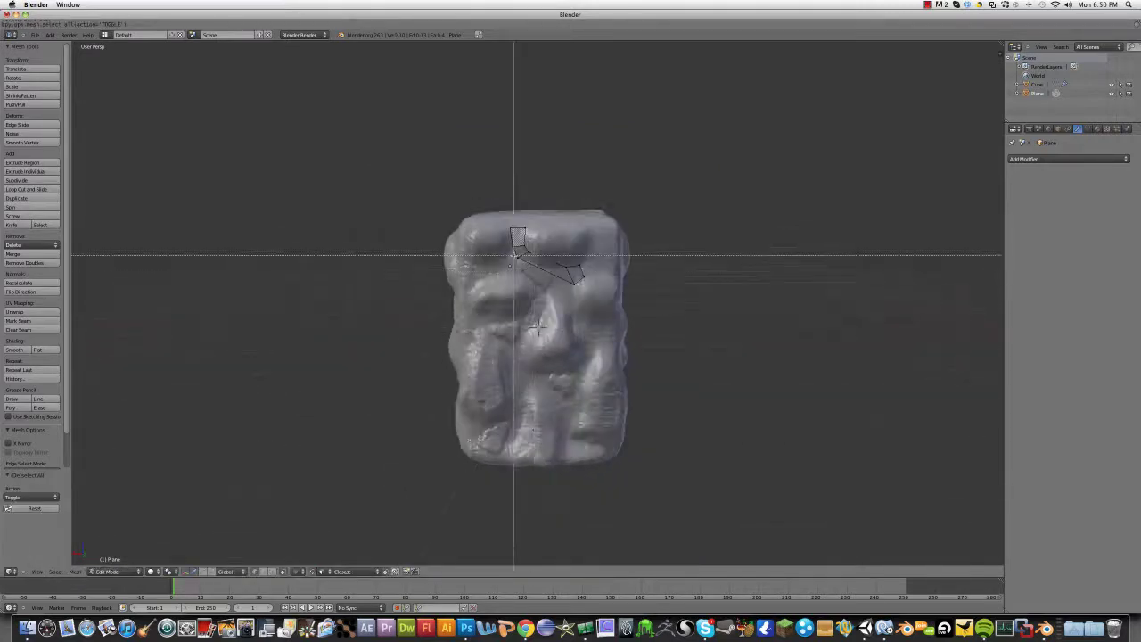
pyautogui.moveTo(514, 254); pyautogui.dragTo(543, 259)
pyautogui.press('g')
pyautogui.click(544, 282)
pyautogui.press('a')
pyautogui.press('b')
pyautogui.press('e')
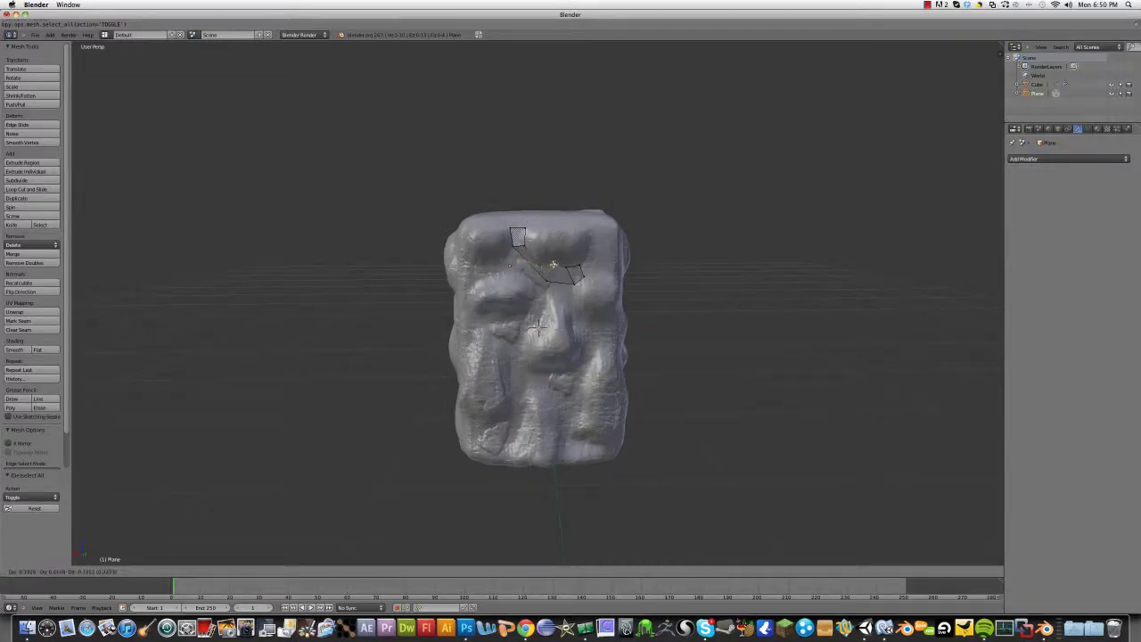
pyautogui.click(553, 265)
# Step: Move the first quad's two lower vertices down to the curve's corner, evening out the strip of faces
pyautogui.scroll(3, 553, 265)
pyautogui.press('b')
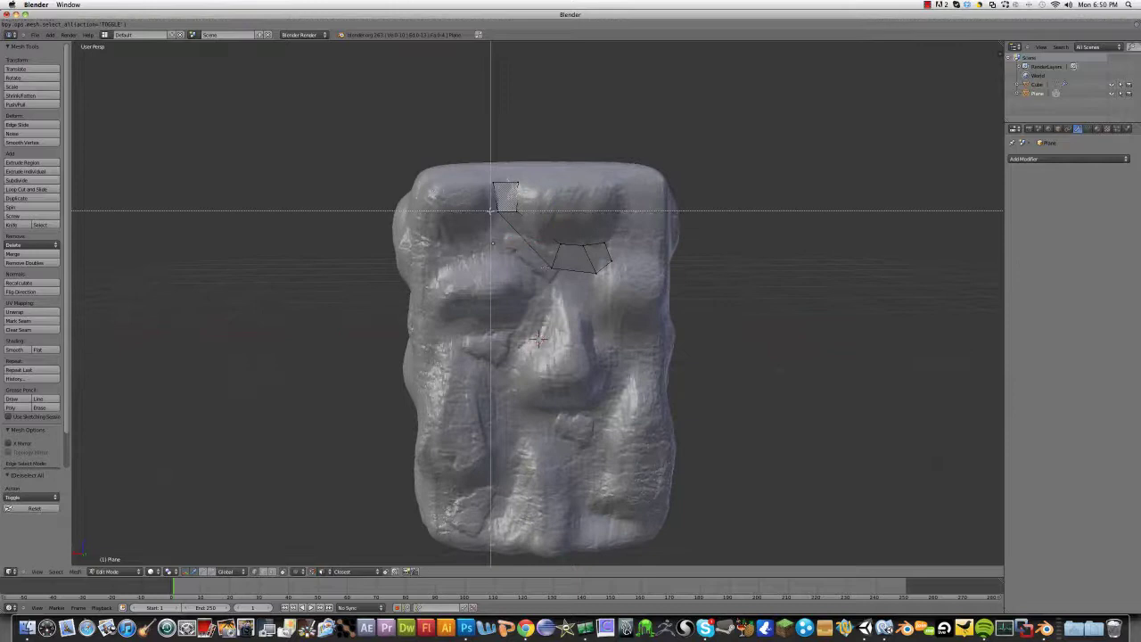
pyautogui.moveTo(490, 207); pyautogui.dragTo(525, 221)
pyautogui.press('g')
pyautogui.click(518, 256)
pyautogui.press('a')
pyautogui.press('b')
pyautogui.press('g')
pyautogui.click(534, 243)
pyautogui.press('a')
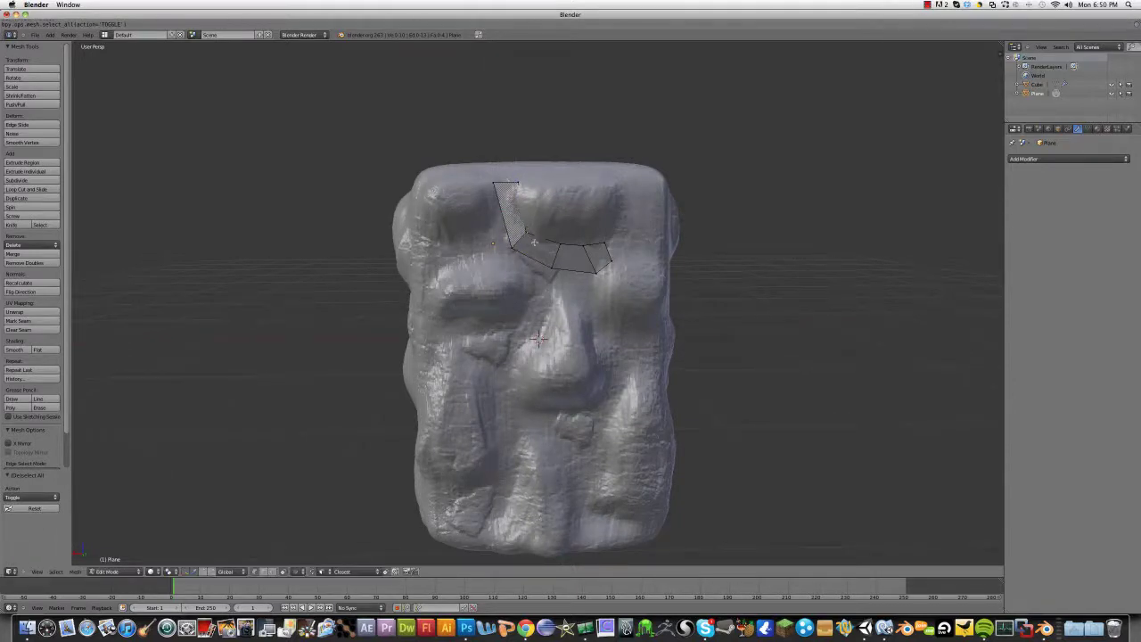
pyautogui.press('Tab')
pyautogui.moveTo(533, 242)
pyautogui.mouseDown(button='middle')
pyautogui.moveTo(528, 230)
pyautogui.moveTo(524, 241)
pyautogui.mouseUp(button='middle')
pyautogui.press('Tab')
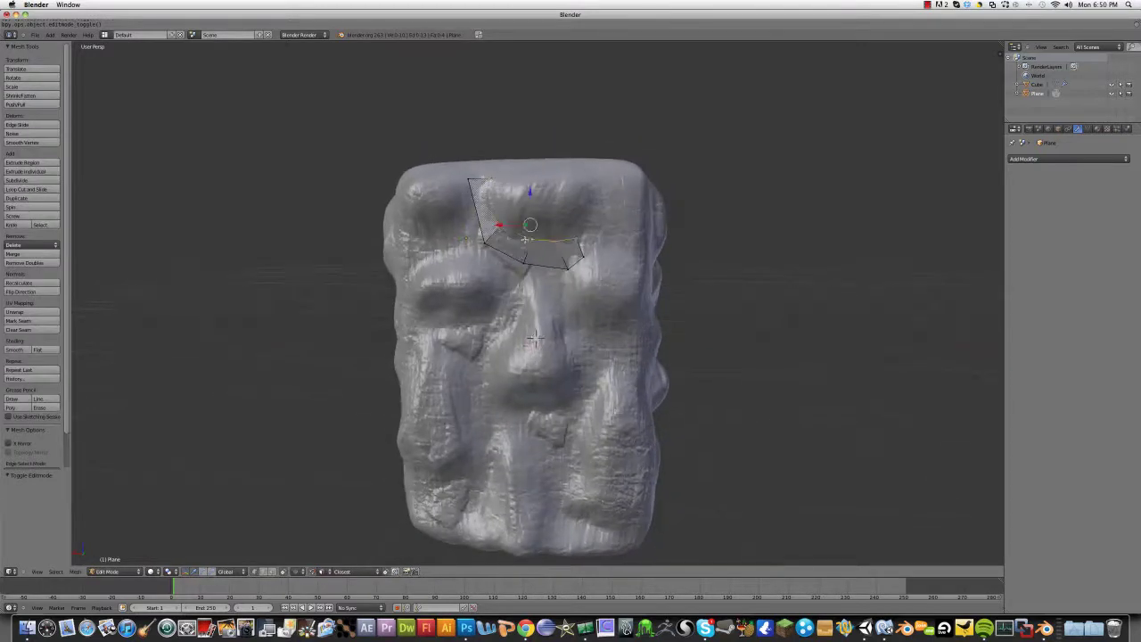
# Step: Extrude a second row of faces above the strip's upper edges and move its right-end vertex slightly outward on the rock
pyautogui.press('g')
pyautogui.click(544, 225)
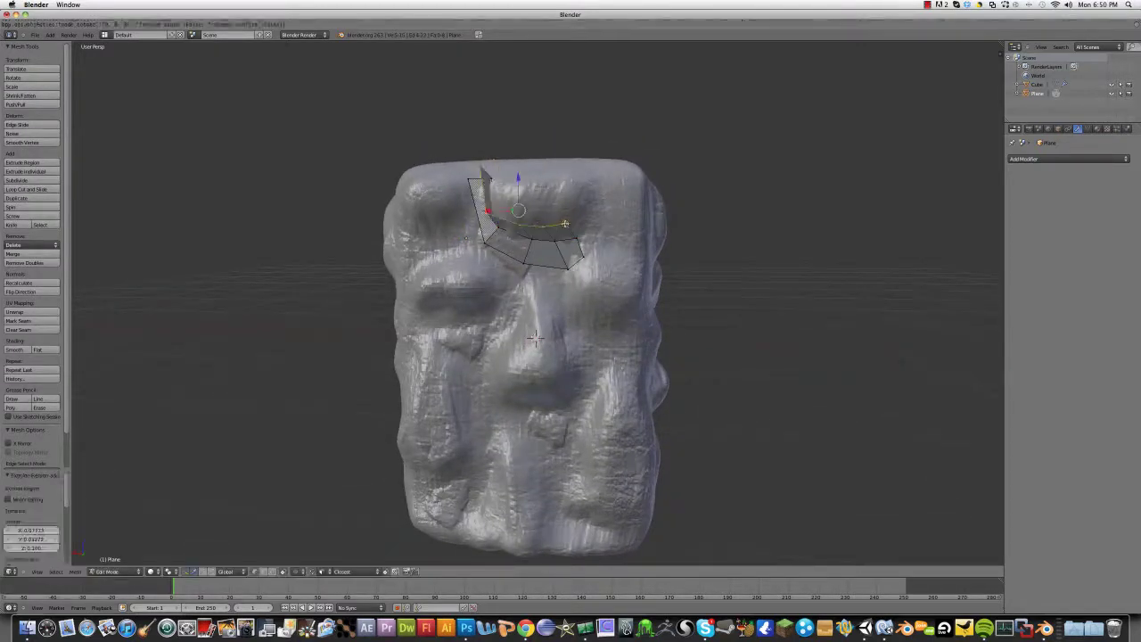
pyautogui.rightClick(567, 224)
pyautogui.press('g')
pyautogui.click(574, 217)
pyautogui.press('a')
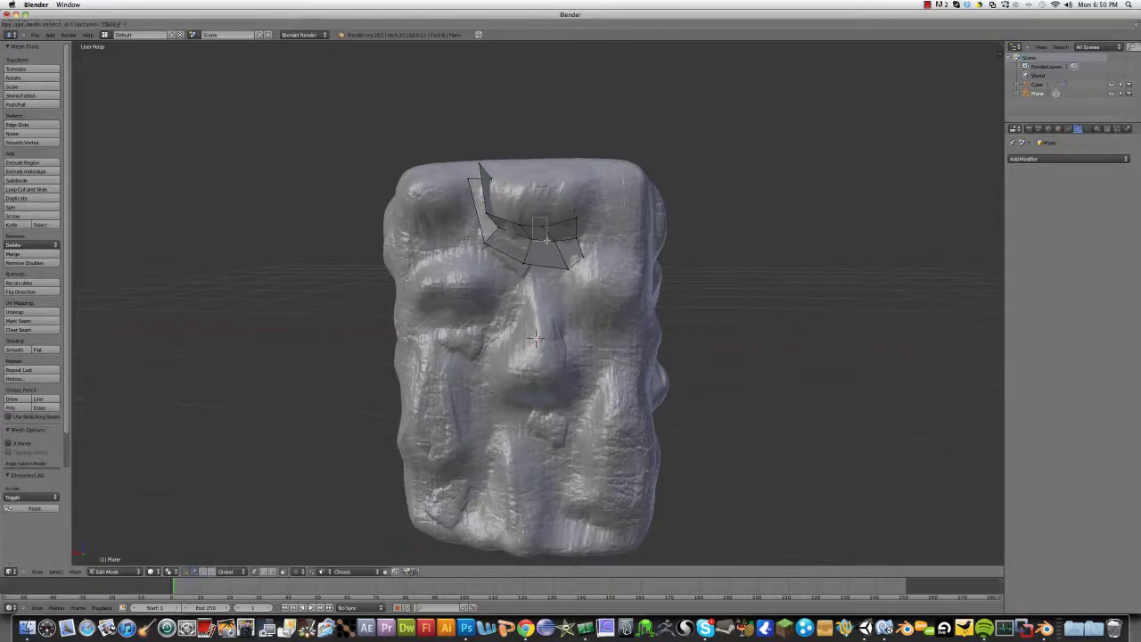
# Step: Reposition the new upper row's inner vertices on the rock surface to even out its faces
pyautogui.press('g')
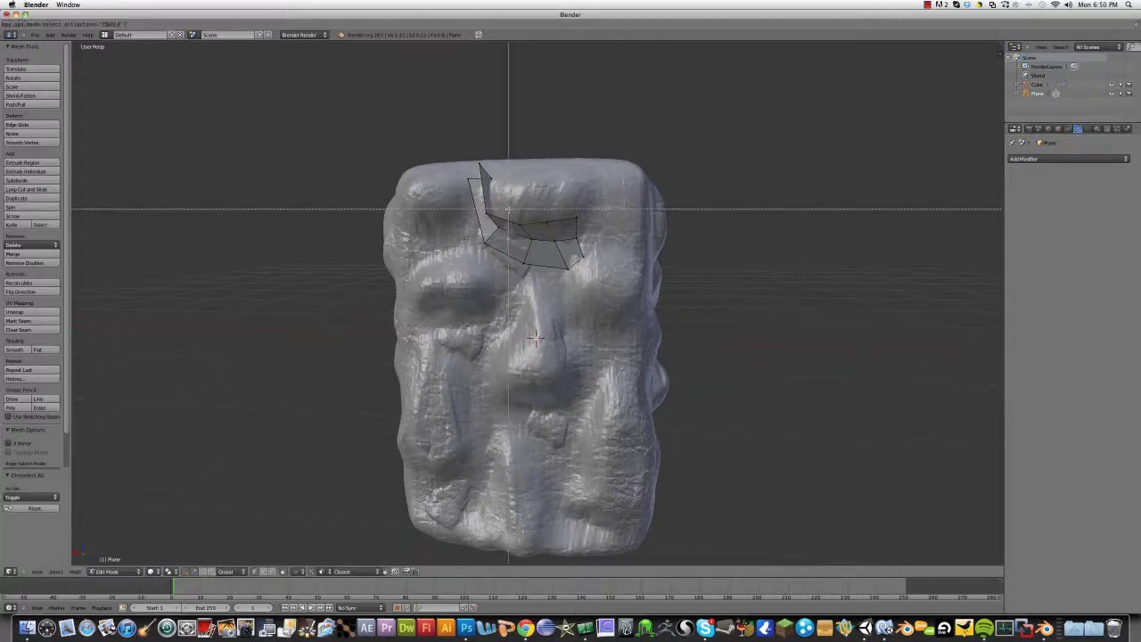
pyautogui.click(519, 218)
pyautogui.press('a')
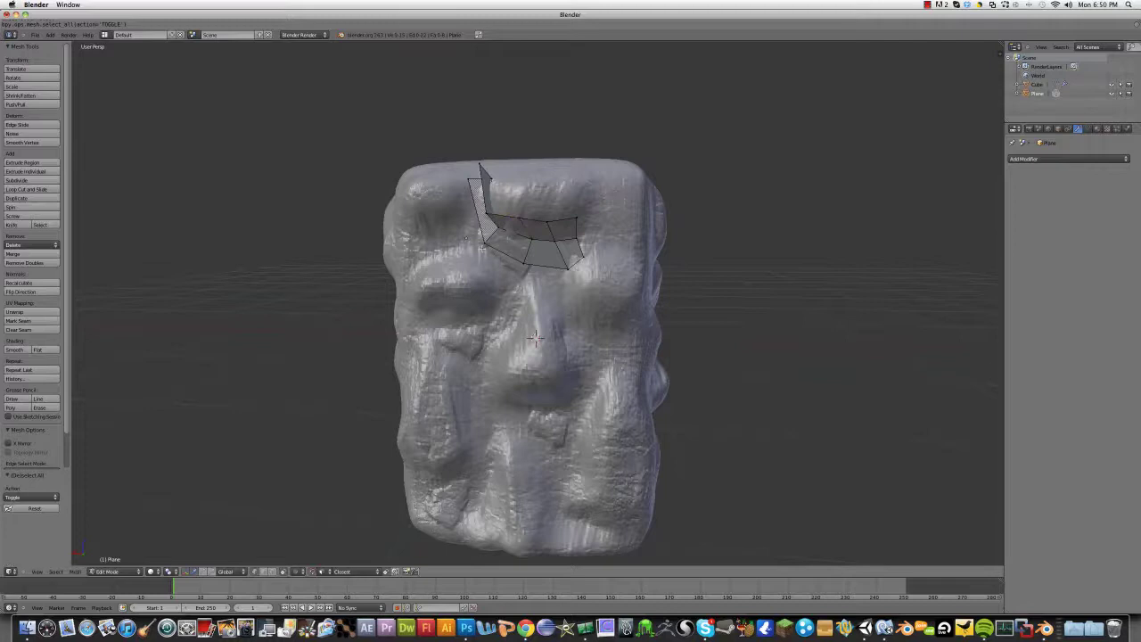
pyautogui.moveTo(519, 219); pyautogui.dragTo(540, 237, button='middle')
pyautogui.press('b')
pyautogui.moveTo(511, 209); pyautogui.dragTo(521, 222)
pyautogui.press('g')
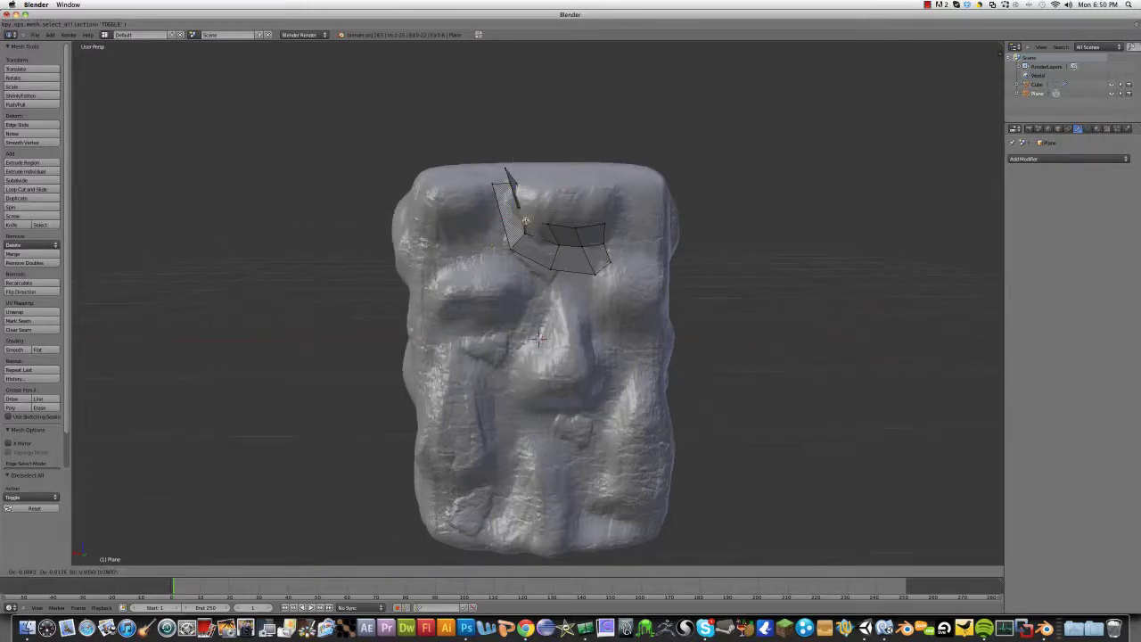
pyautogui.click(523, 218)
# Step: Move the upper row's topmost vertex down onto the rock face and its corner vertex slightly inward along the curve
pyautogui.moveTo(506, 168); pyautogui.dragTo(525, 168, button='middle')
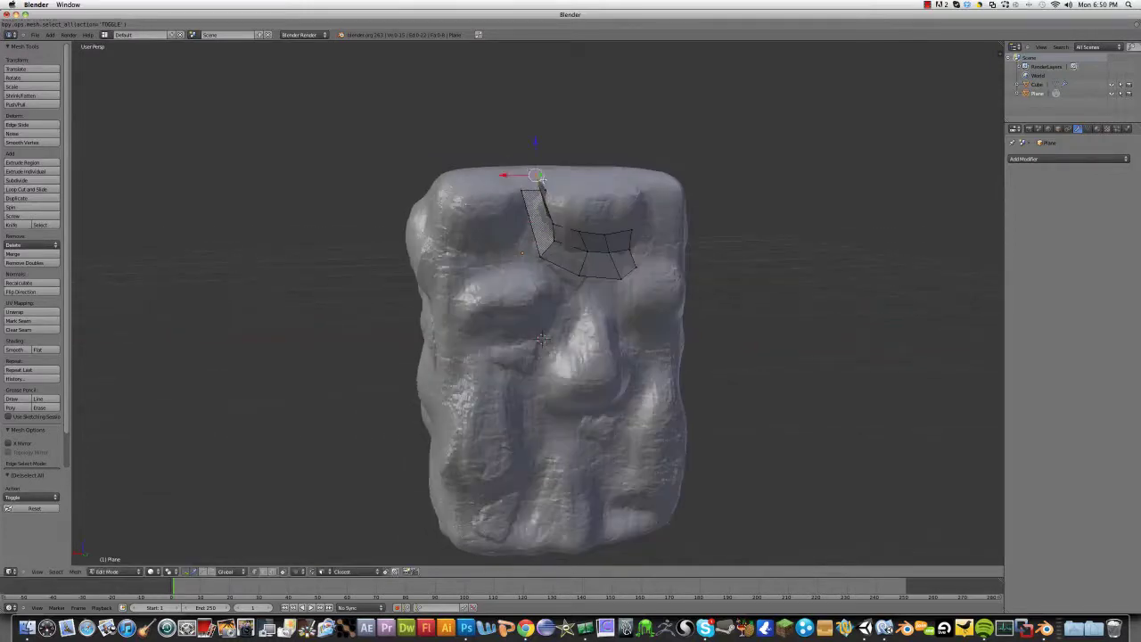
pyautogui.press('g')
pyautogui.click(560, 196)
pyautogui.press('a')
pyautogui.rightClick(553, 224)
pyautogui.press('g')
pyautogui.click(563, 221)
pyautogui.press('a')
pyautogui.press('a')
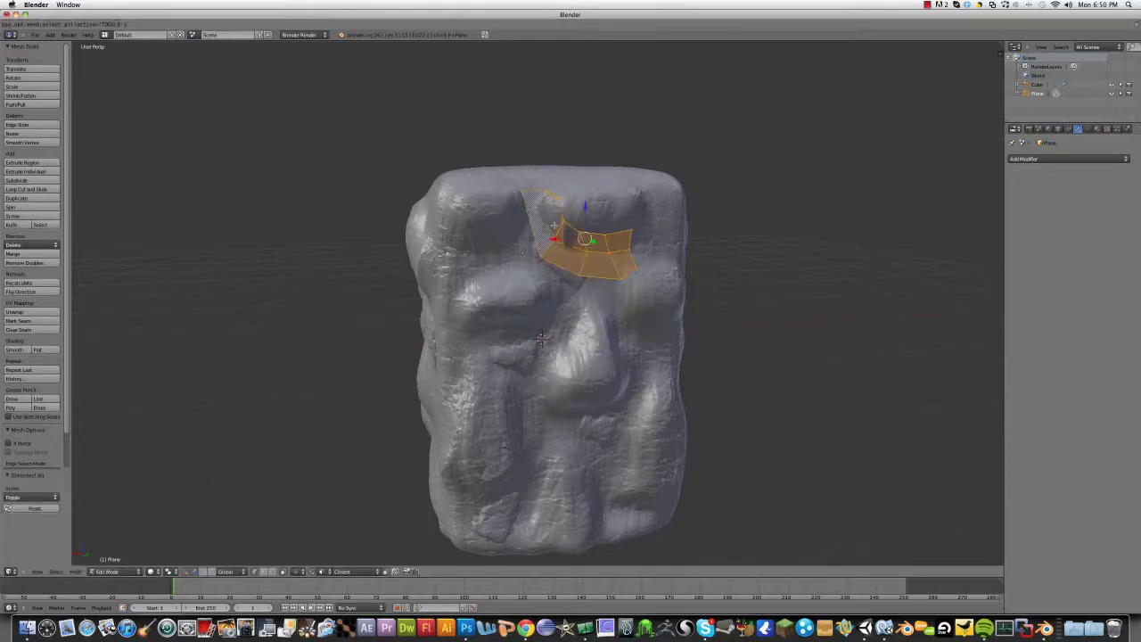
# Step: Add a loop cut across the tall faces at the strip's upper-left end
pyautogui.press('a')
pyautogui.hotkey('ctrl', 'r')
pyautogui.click(554, 214)
pyautogui.click(552, 213)
pyautogui.press('a')
# Step: Move the loop cut's middle and inner vertices onto the rock between the two upper bumps
pyautogui.press('b')
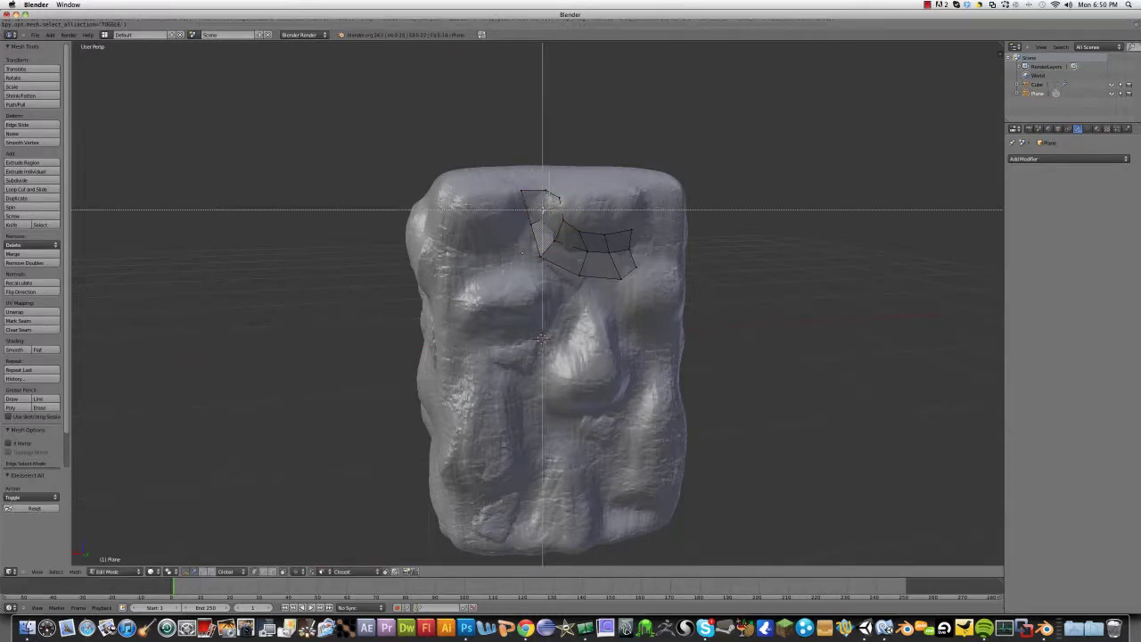
pyautogui.moveTo(542, 210); pyautogui.dragTo(538, 235)
pyautogui.press('g')
pyautogui.click(546, 214)
pyautogui.press('a')
pyautogui.press('b')
pyautogui.press('g')
pyautogui.click(560, 210)
# Step: Reposition the loop cut's outer vertex along the strip's outer edge, level with the middle vertex
pyautogui.press('a')
pyautogui.press('b')
pyautogui.press('g')
pyautogui.click(523, 232)
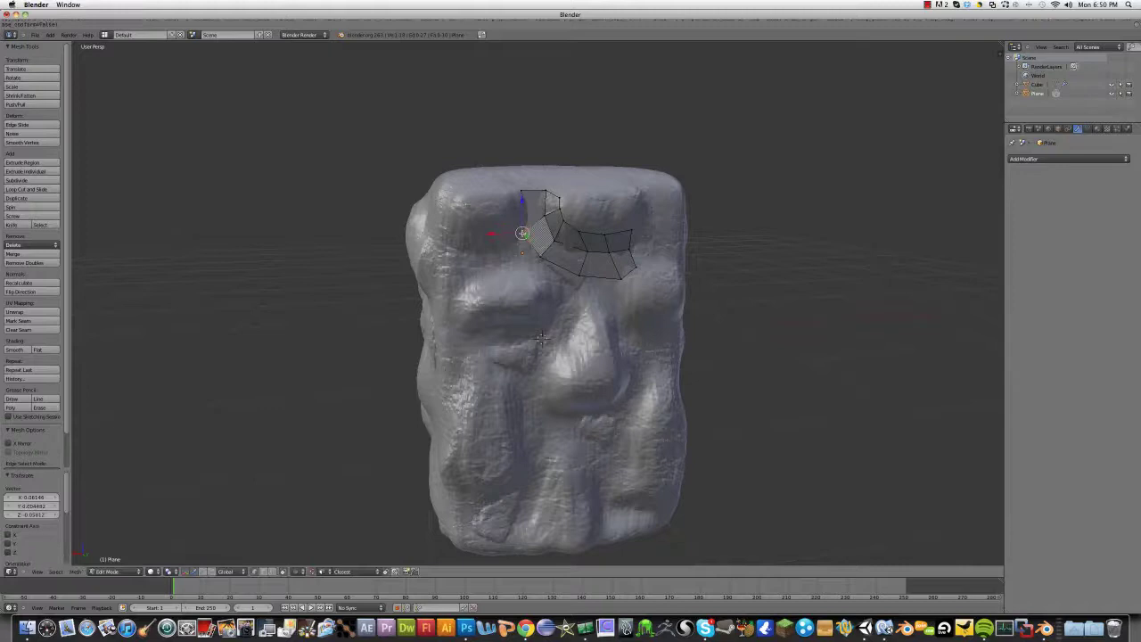
pyautogui.press('a')
pyautogui.press('b')
pyautogui.moveTo(512, 227); pyautogui.dragTo(552, 220)
pyautogui.press('g')
pyautogui.click(537, 220)
# Step: Shift the loop cut's middle vertex slightly inward to balance the neighbouring quads
pyautogui.press('a')
pyautogui.press('b')
pyautogui.press('g')
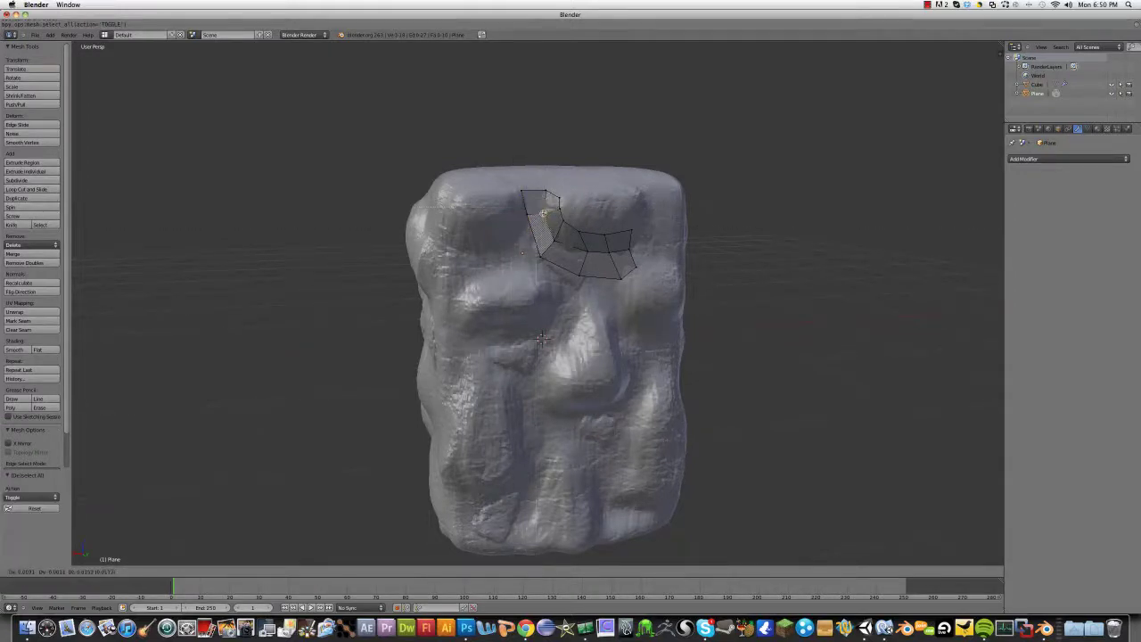
pyautogui.click(548, 214)
pyautogui.press('a')
pyautogui.press('a')
pyautogui.press('a')
# Step: Leave edit mode and hide the low-poly plane strip on the sculpted rock
pyautogui.moveTo(606, 331); pyautogui.dragTo(617, 366, button='middle')
pyautogui.scroll(4, 622, 312)
pyautogui.scroll(-4, 623, 312)
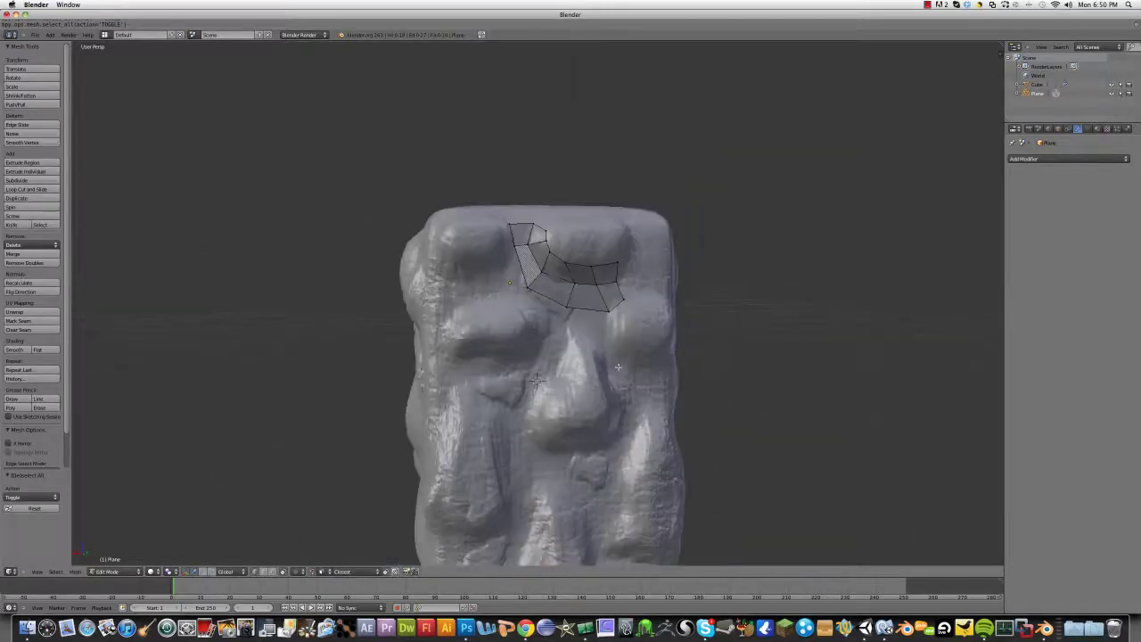
pyautogui.press('Tab')
pyautogui.moveTo(520, 368); pyautogui.dragTo(564, 365, button='middle')
pyautogui.press('Tab')
pyautogui.press('Tab')
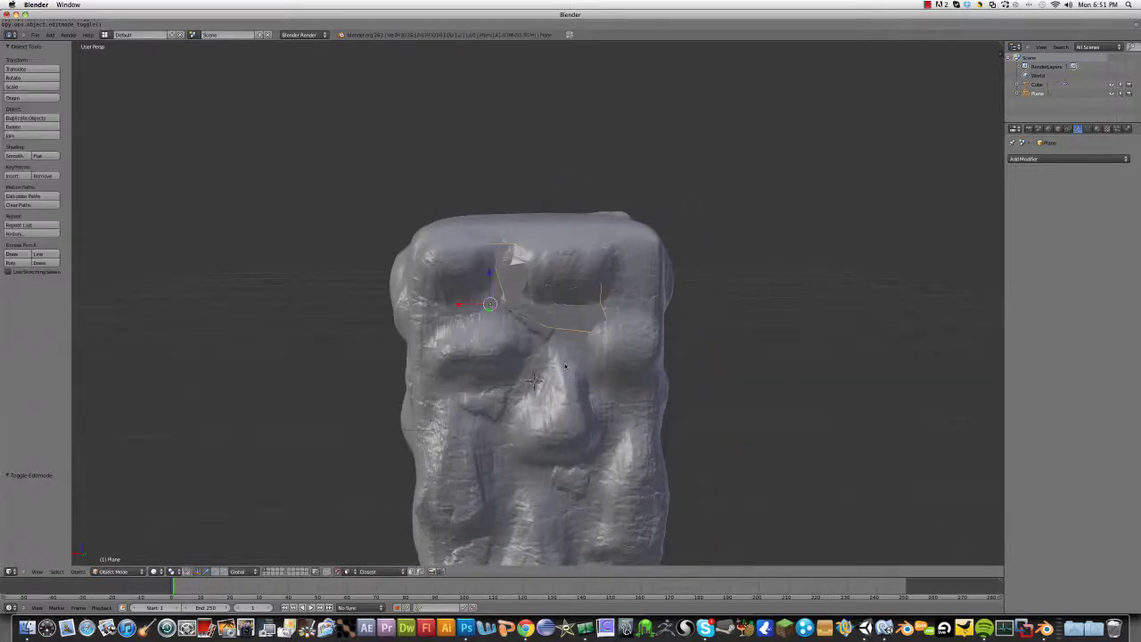
pyautogui.press('Tab')
pyautogui.press('Tab')
pyautogui.press('a')
pyautogui.scroll(-5, 533, 411)
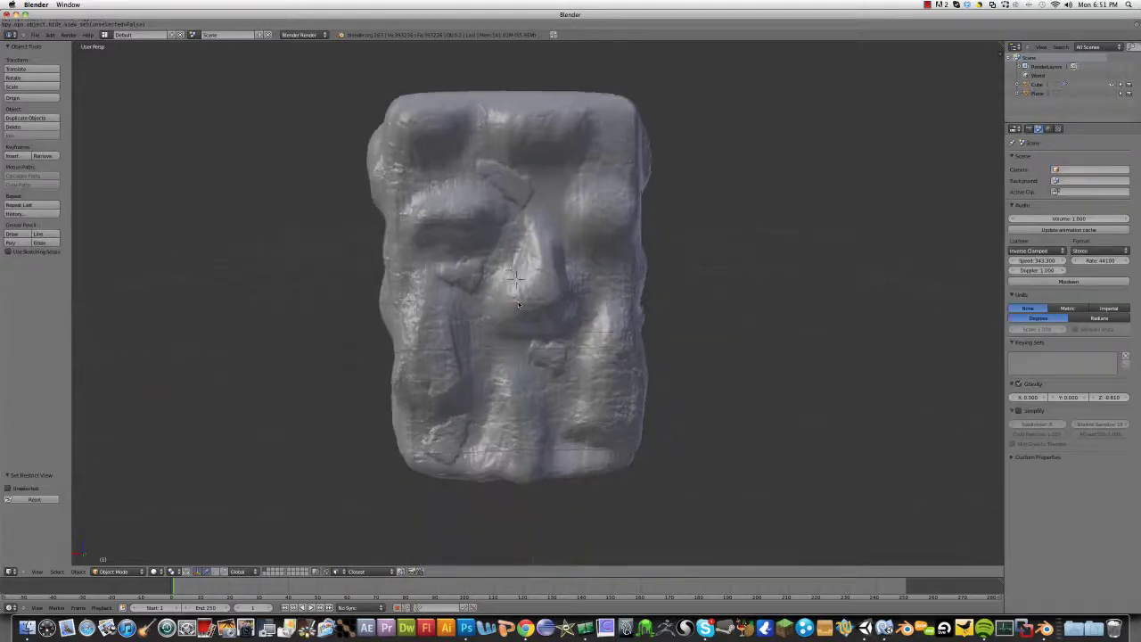
# Step: Add a mesh cube at the centre of the sculpted rock
pyautogui.moveTo(532, 392); pyautogui.dragTo(574, 321, button='middle')
pyautogui.moveTo(701, 292); pyautogui.dragTo(557, 326, button='middle')
pyautogui.hotkey('shift', 'a')
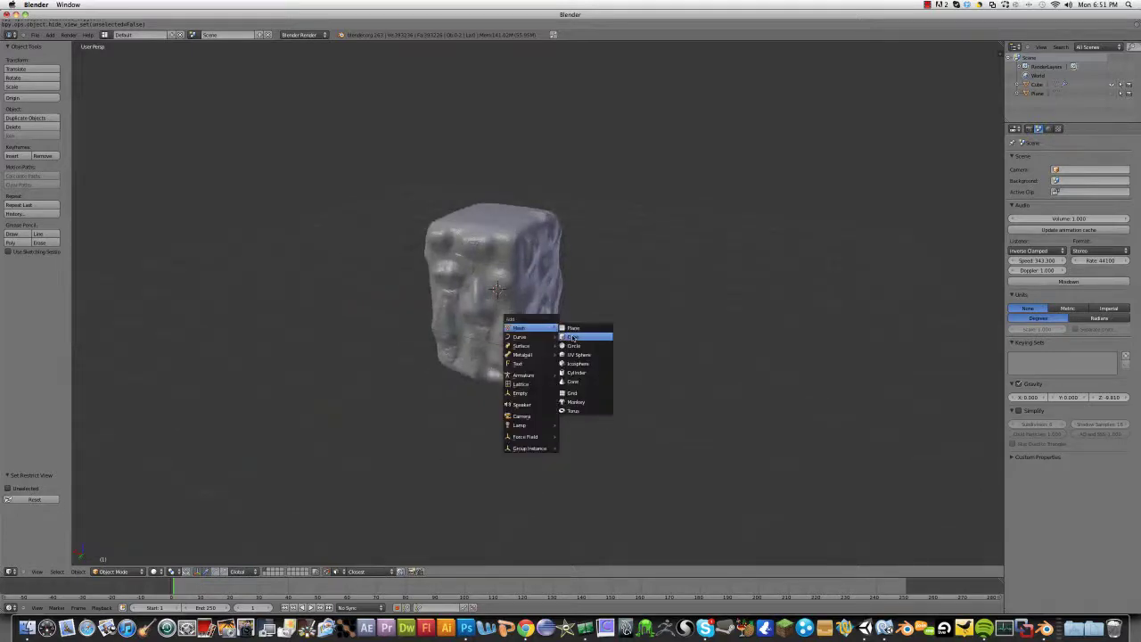
pyautogui.click(573, 337)
pyautogui.moveTo(527, 331); pyautogui.dragTo(553, 312, button='middle')
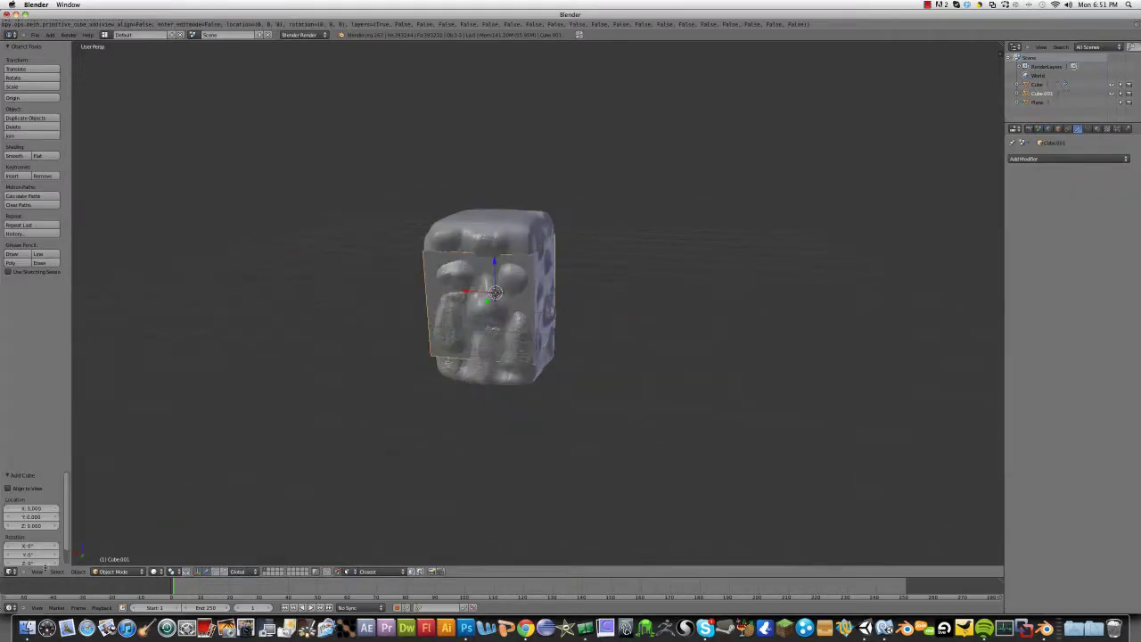
# Step: Show the cube and rock in front orthographic view with wireframe display
pyautogui.click(37, 571)
pyautogui.click(46, 515)
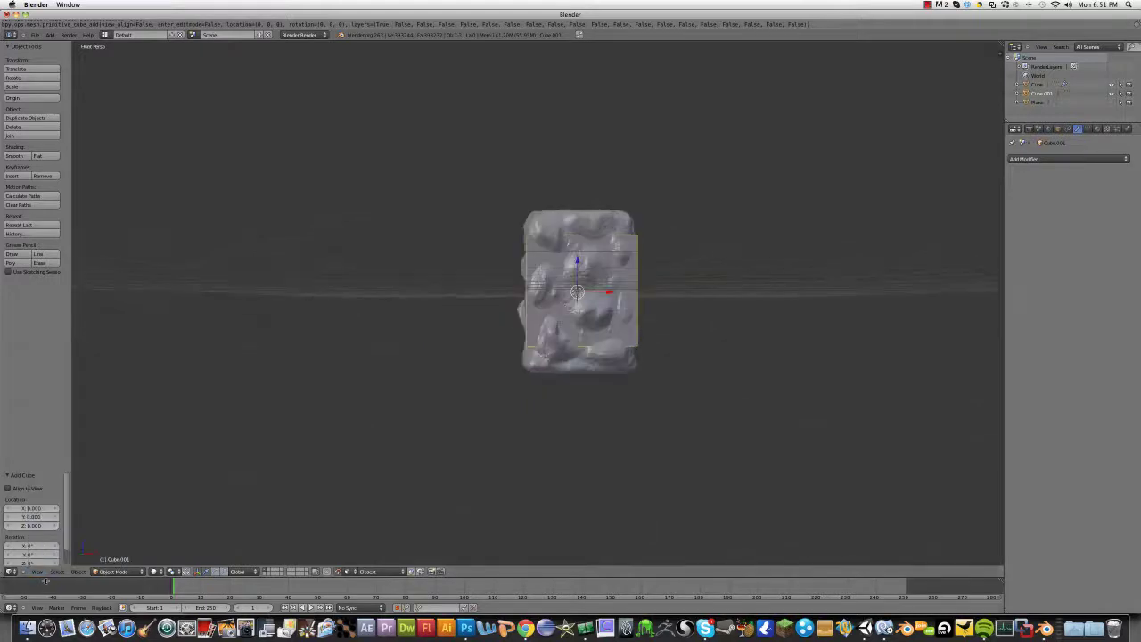
pyautogui.click(37, 571)
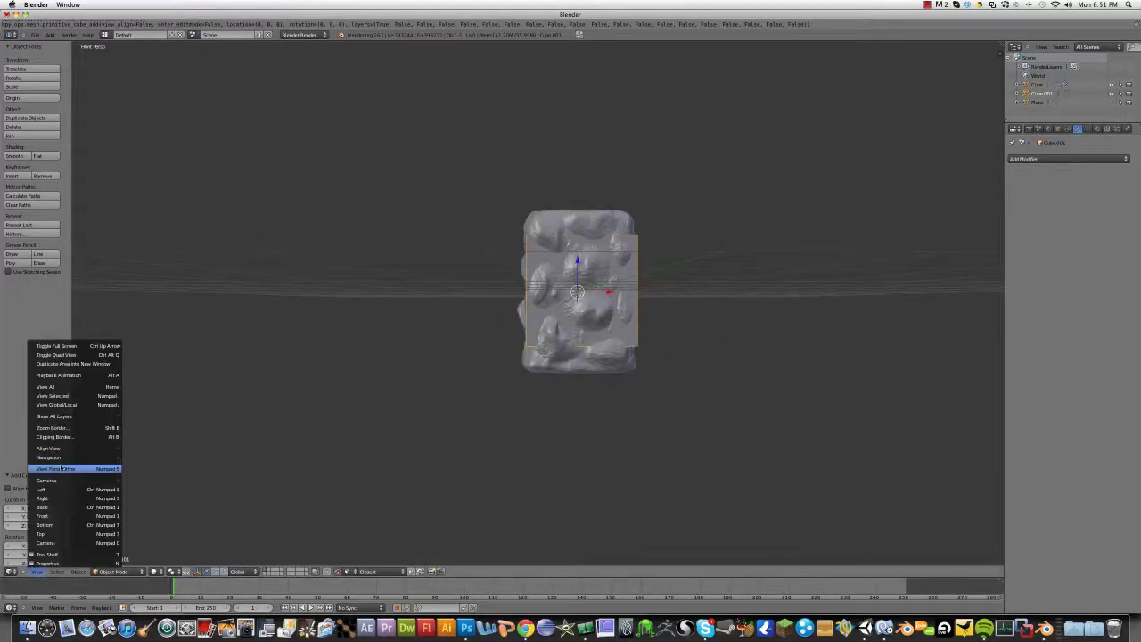
pyautogui.click(53, 467)
pyautogui.scroll(3, 612, 381)
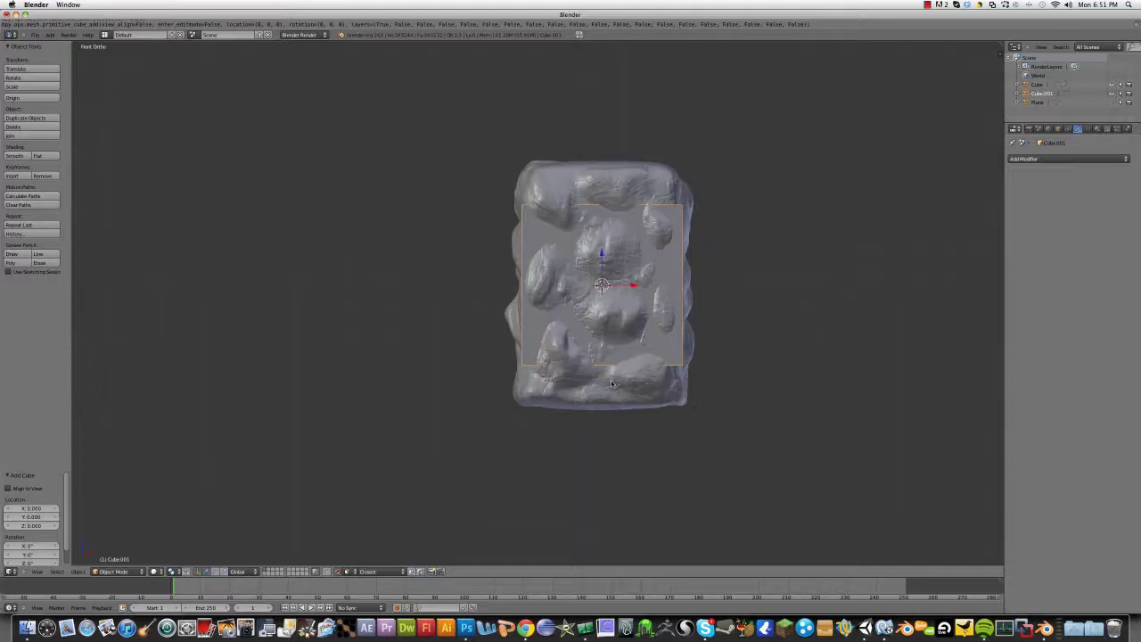
pyautogui.keyDown('shift'); pyautogui.moveTo(611, 384); pyautogui.dragTo(537, 404, button='middle'); pyautogui.keyUp('shift')
pyautogui.press('z')
pyautogui.scroll(1, 568, 392)
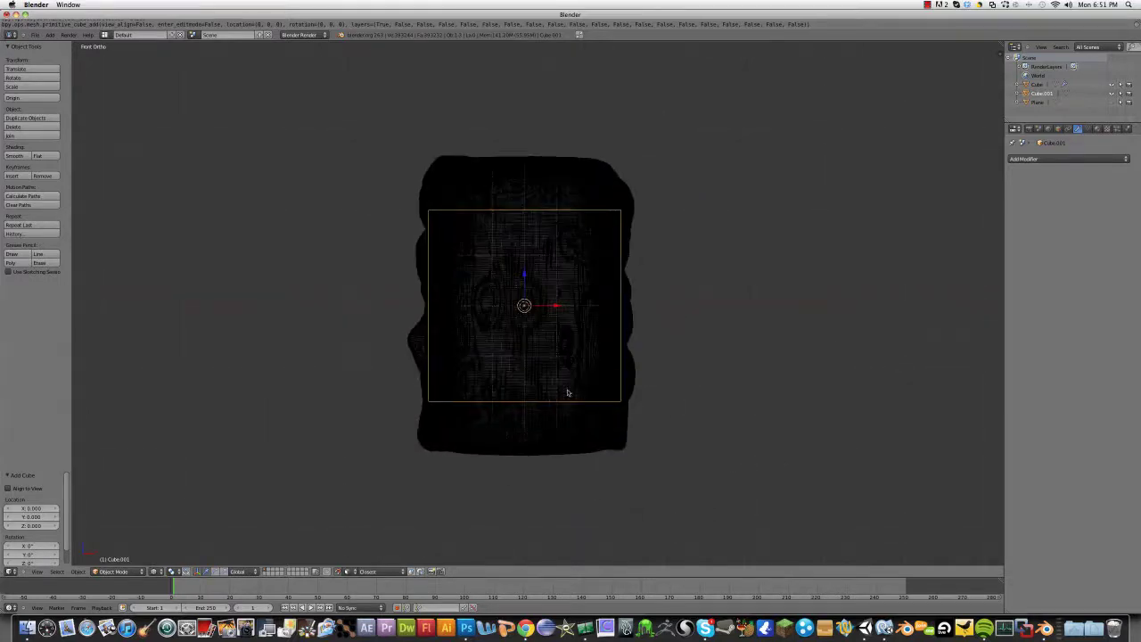
pyautogui.press('s')
pyautogui.press('z')
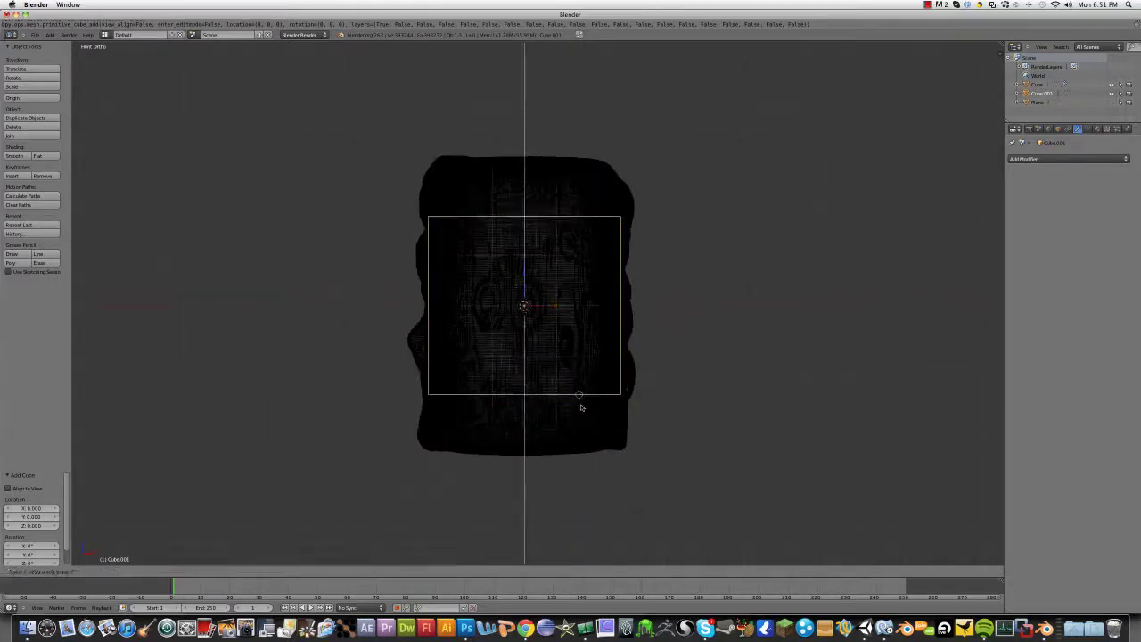
pyautogui.press('Escape')
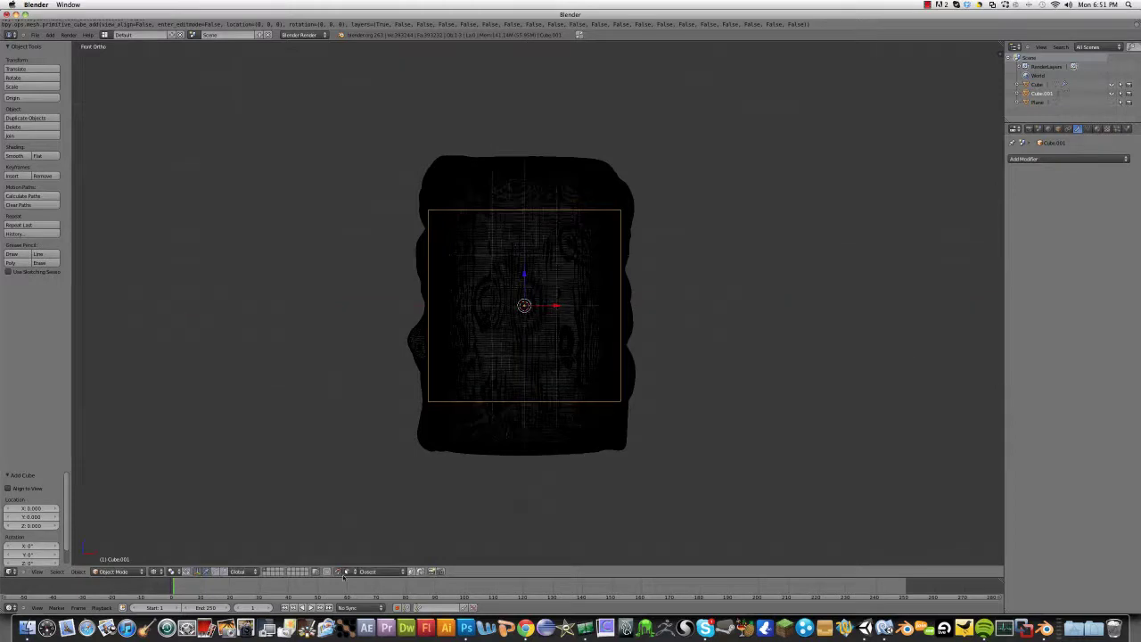
# Step: Scale the cube about 1.68 along Z, 1.28 along X and another 1.04 along Z to enclose the rock's height and width
pyautogui.press('s')
pyautogui.press('z')
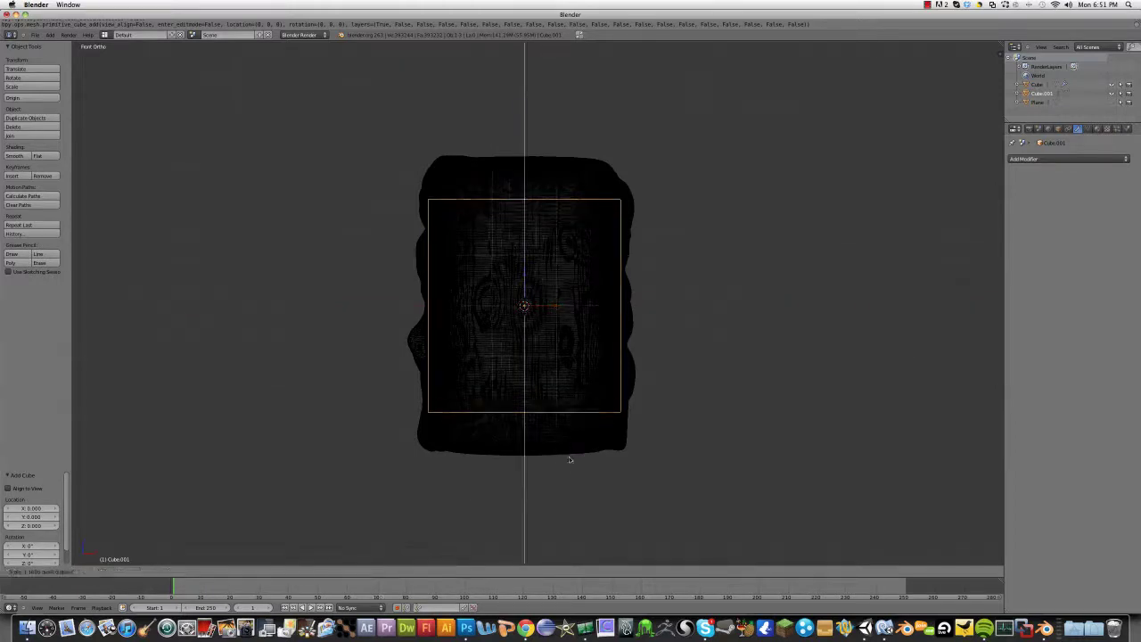
pyautogui.click(629, 514)
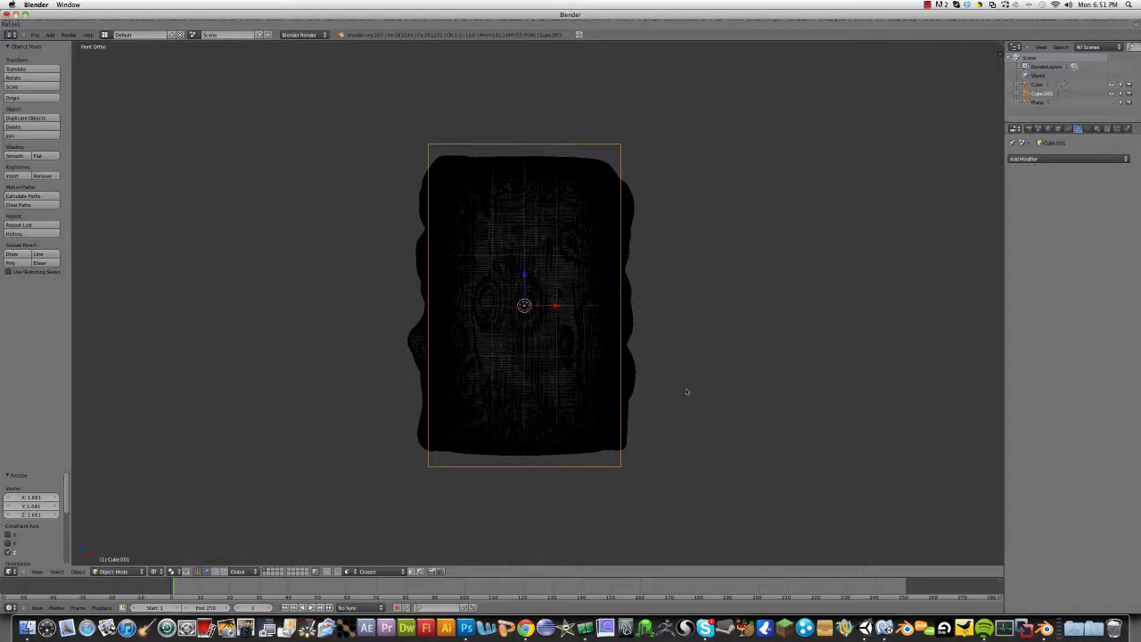
pyautogui.press('s')
pyautogui.press('x')
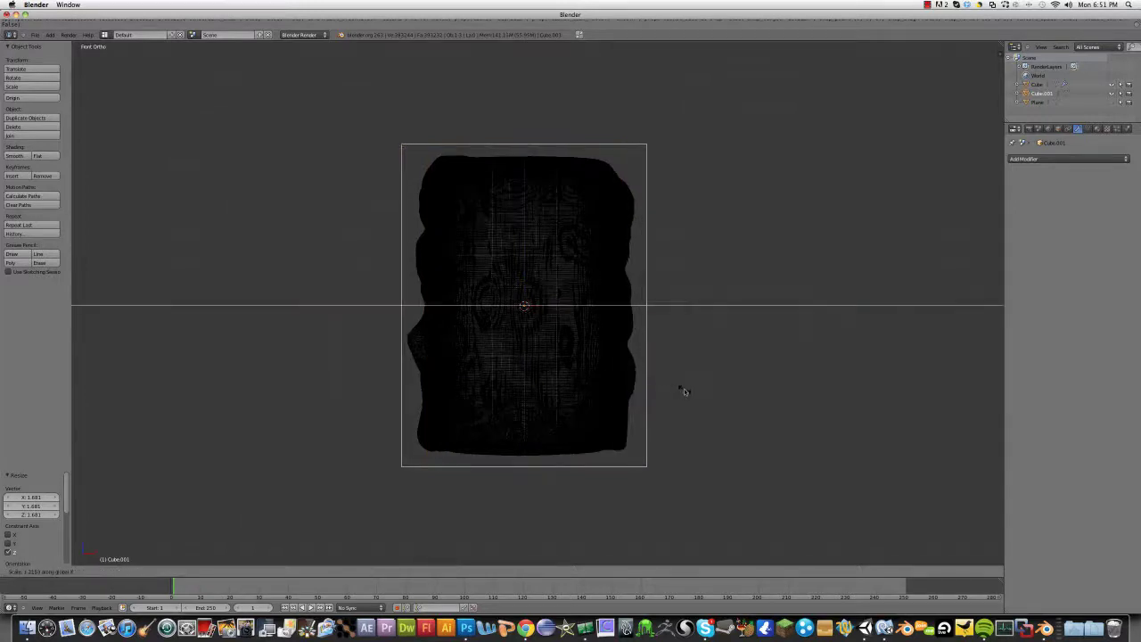
pyautogui.click(681, 389)
pyautogui.press('s')
pyautogui.press('z')
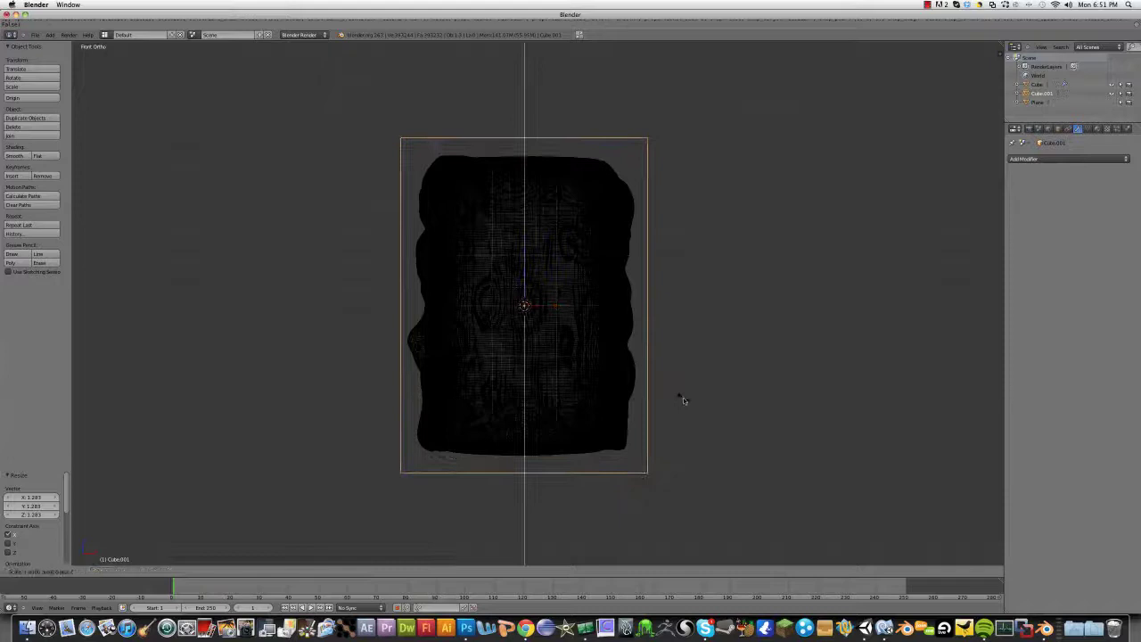
pyautogui.click(682, 400)
# Step: Scale the cube about 1.29 along Y in top view to enclose the rock's depth, and return to solid shading
pyautogui.moveTo(682, 399); pyautogui.dragTo(113, 547, button='middle')
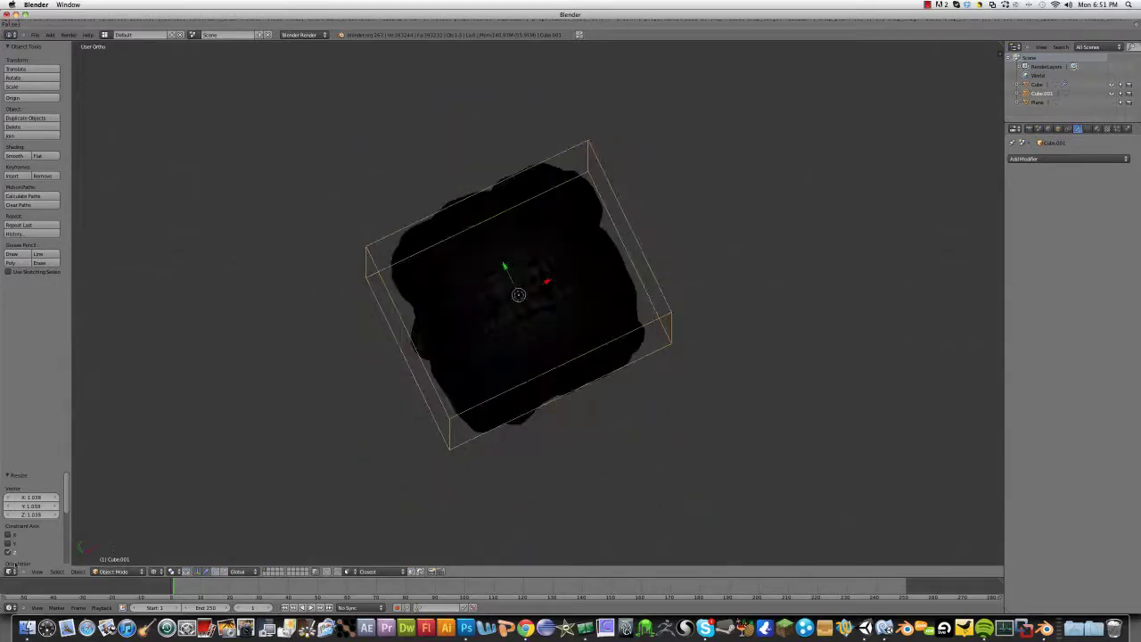
pyautogui.click(36, 571)
pyautogui.click(54, 543)
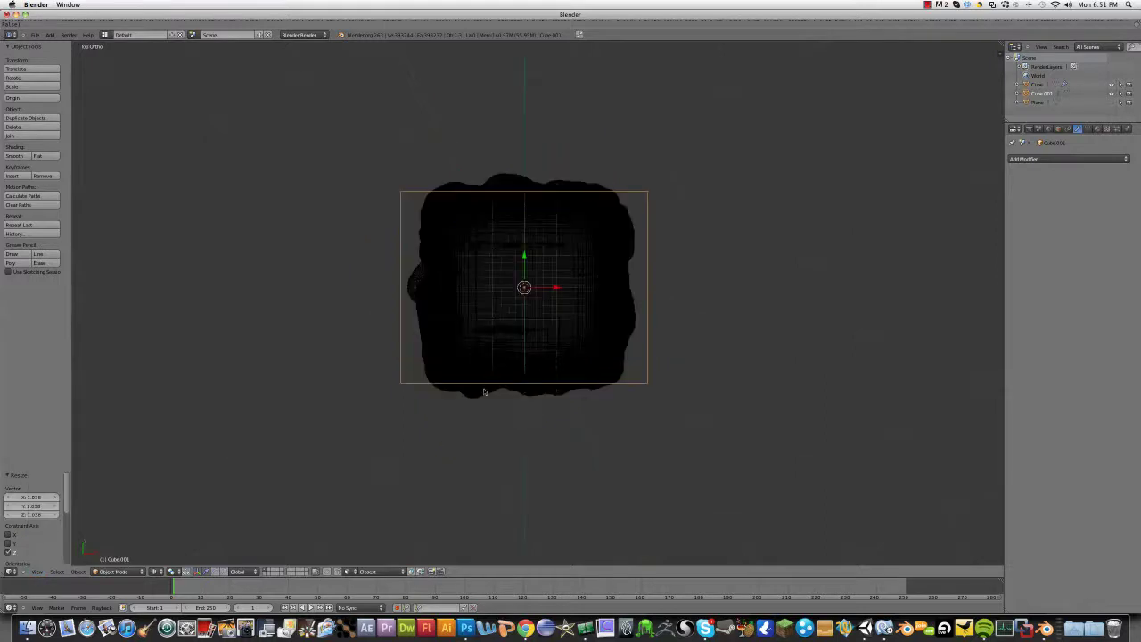
pyautogui.press('s')
pyautogui.press('y')
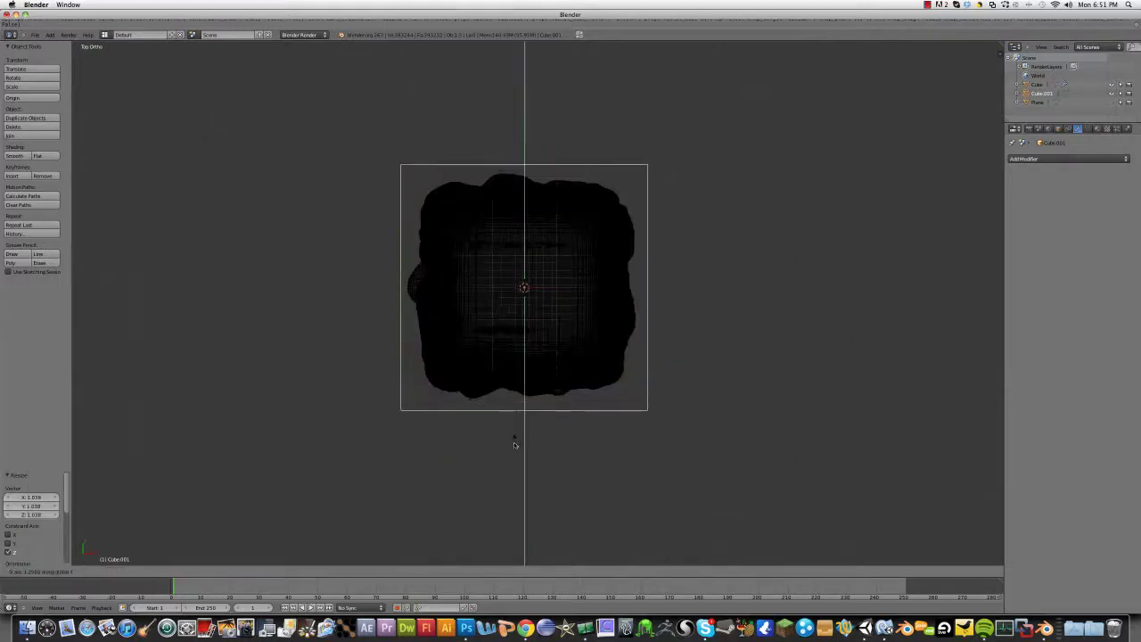
pyautogui.click(514, 435)
pyautogui.moveTo(514, 436)
pyautogui.mouseDown(button='middle')
pyautogui.moveTo(514, 364)
pyautogui.moveTo(488, 343)
pyautogui.moveTo(507, 452)
pyautogui.mouseUp(button='middle')
pyautogui.hotkey('alt', 'z')
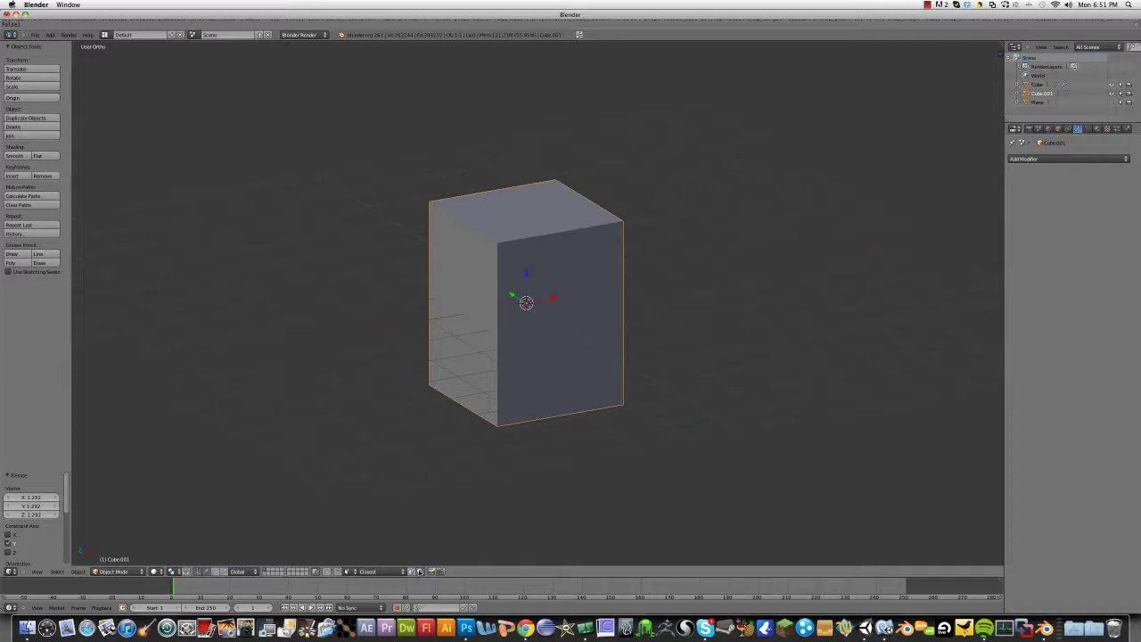
# Step: Toggle rotation alignment with the snapping target and display the cube and rock in wireframe
pyautogui.press('Tab')
pyautogui.press('Tab')
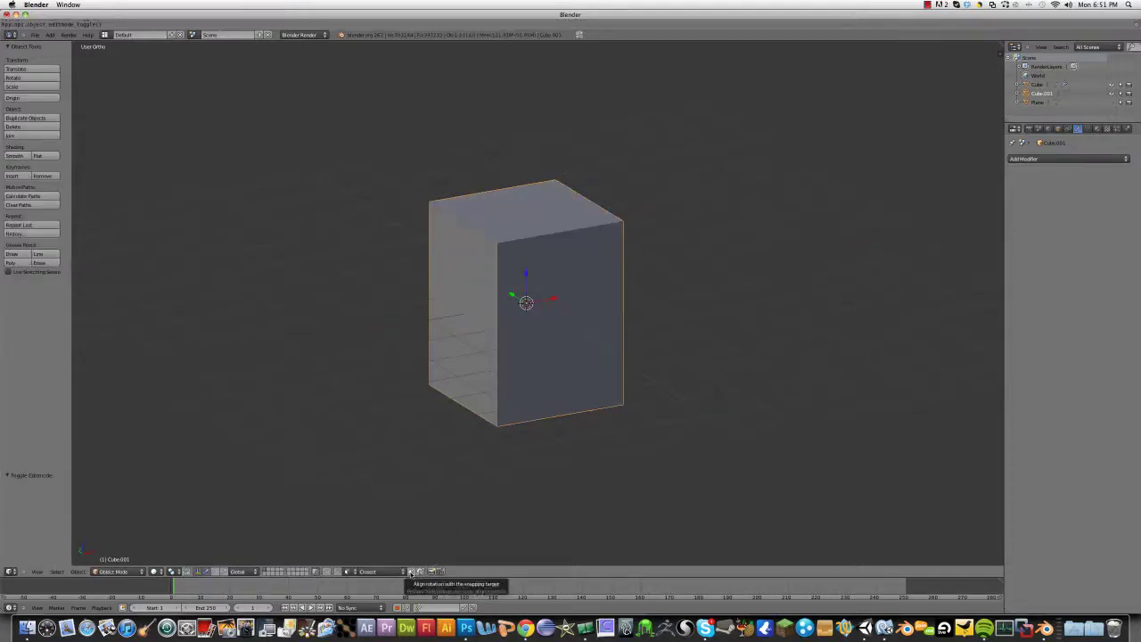
pyautogui.click(411, 571)
pyautogui.moveTo(461, 475); pyautogui.dragTo(473, 429, button='middle')
pyautogui.press('z')
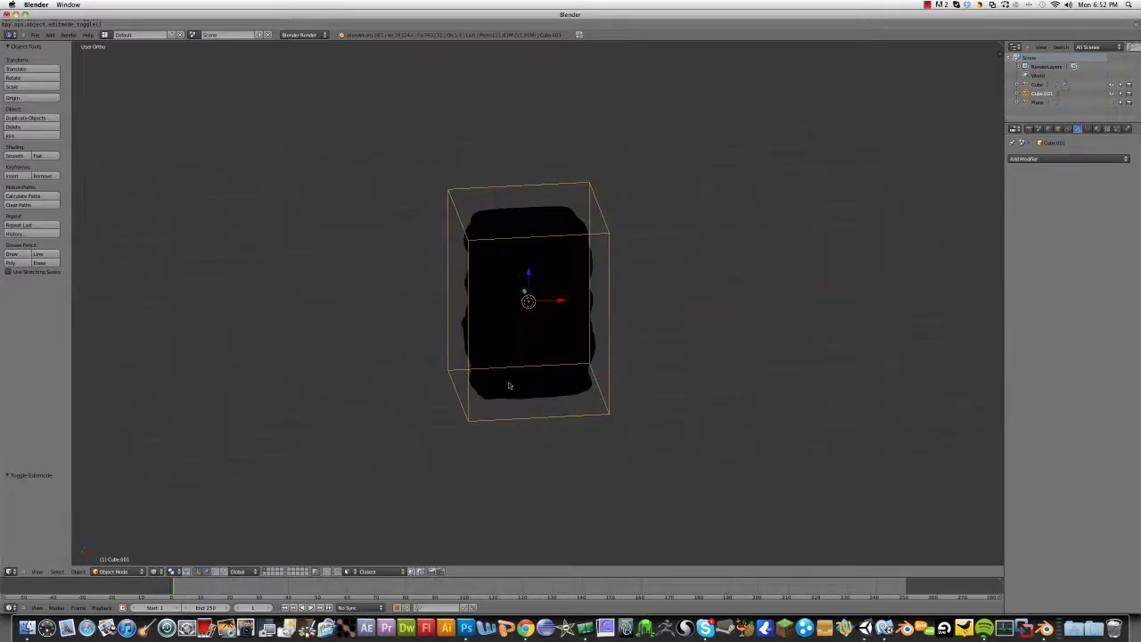
pyautogui.moveTo(509, 385); pyautogui.dragTo(505, 352, button='middle')
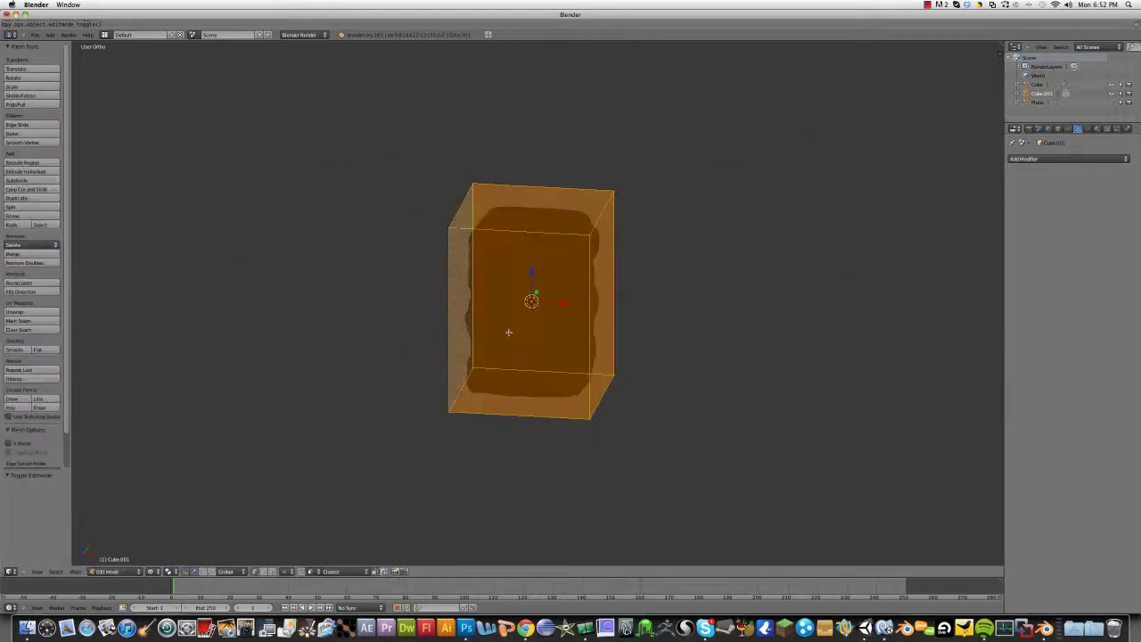
# Step: Enter edit mode on the enclosing cube and subdivide all its faces with one cut
pyautogui.press('Tab')
pyautogui.press('Tab')
pyautogui.press('Tab')
pyautogui.press('Tab')
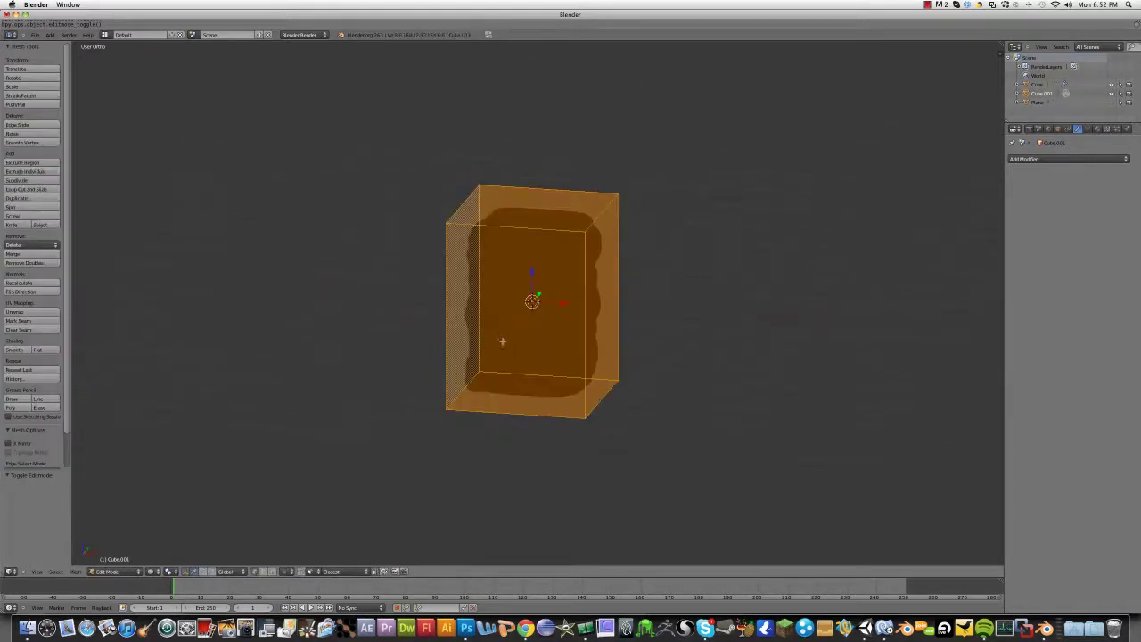
pyautogui.press('w')
pyautogui.click(497, 339)
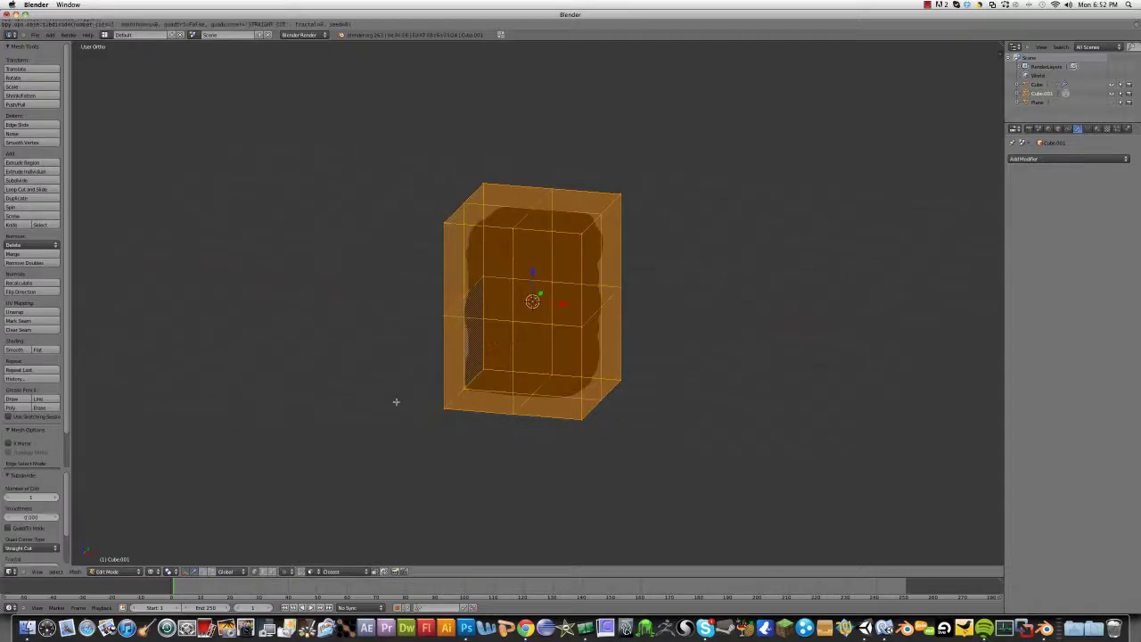
pyautogui.moveTo(395, 402); pyautogui.dragTo(389, 436, button='middle')
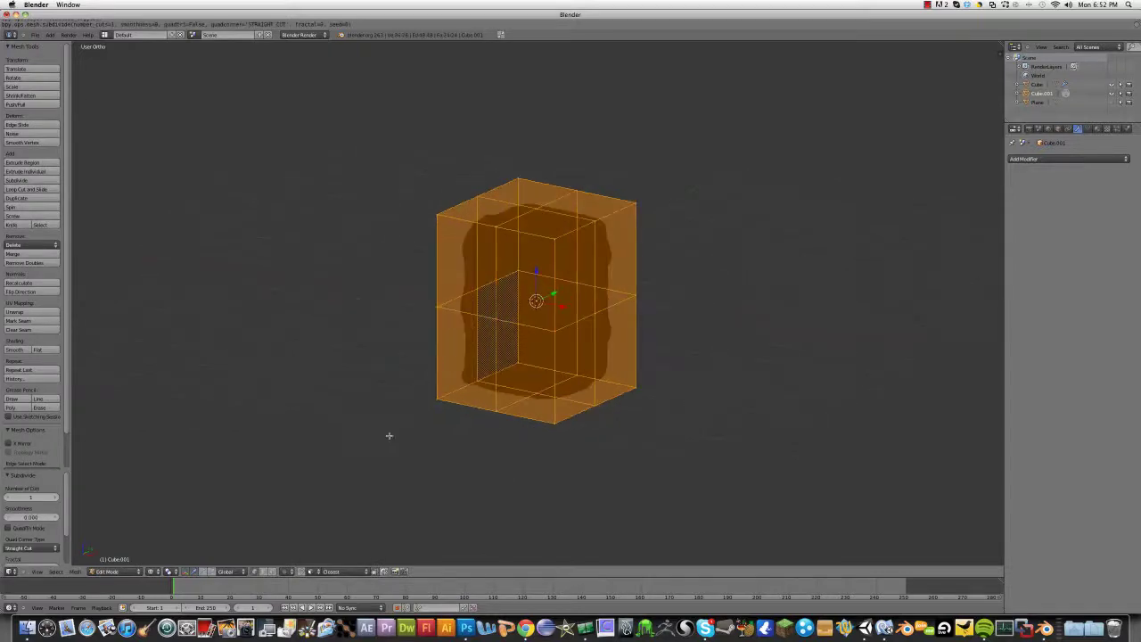
# Step: Raise the enclosing cube's subdivision to 8 cuts
pyautogui.click(53, 499)
pyautogui.click(53, 499)
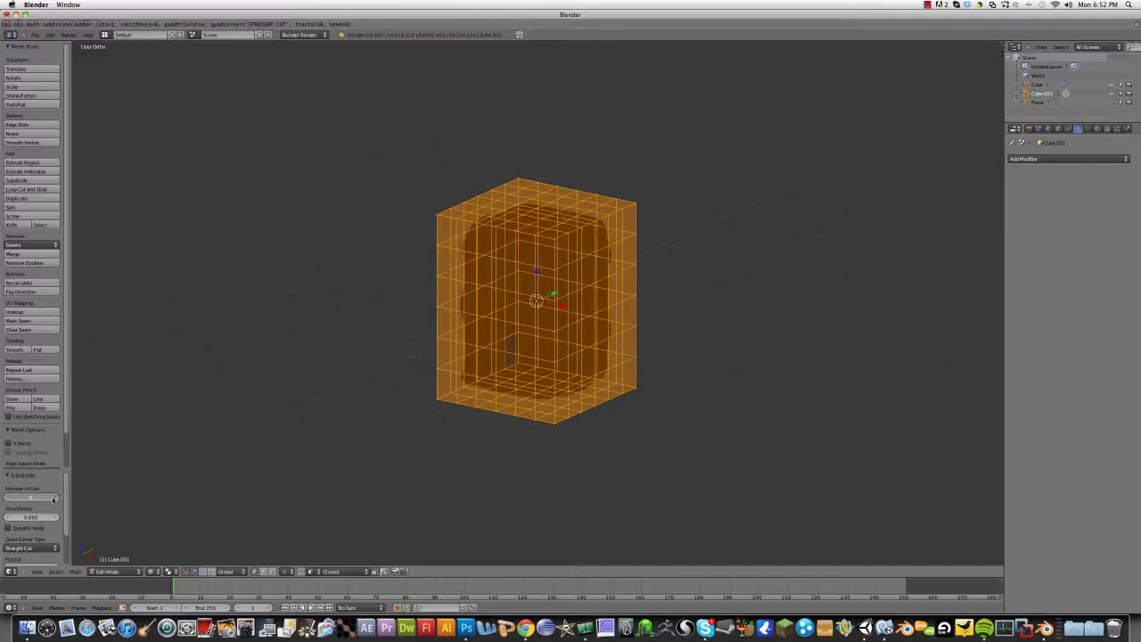
pyautogui.click(53, 499)
pyautogui.click(52, 499)
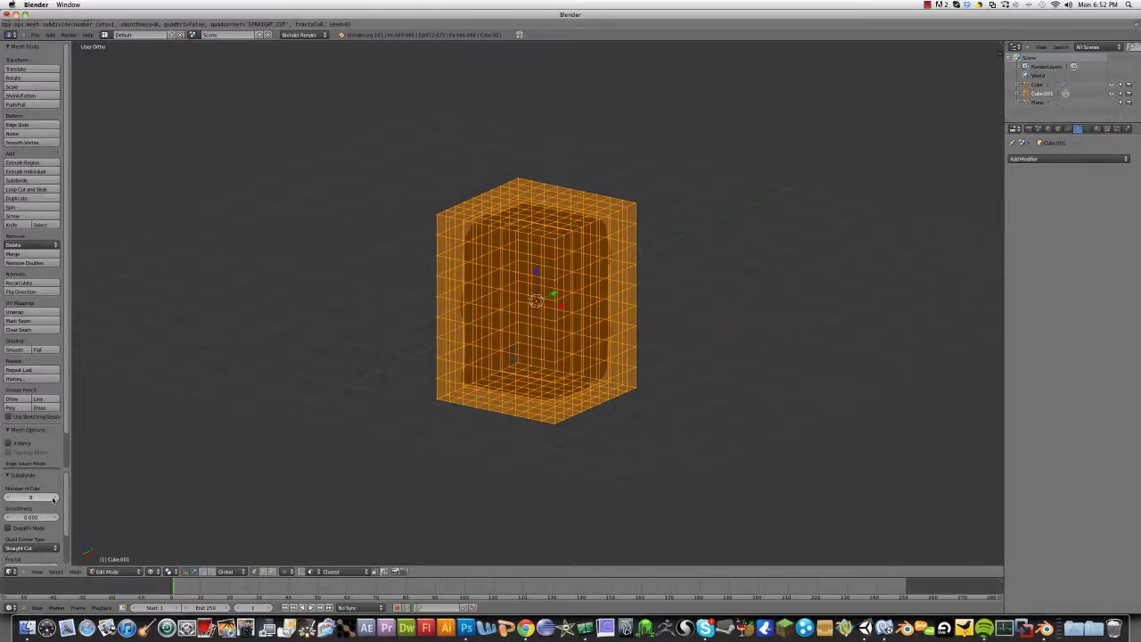
# Step: Check the subdivided cube around the rock and return to object mode with the cube selected
pyautogui.moveTo(494, 425)
pyautogui.mouseDown(button='middle')
pyautogui.moveTo(474, 428)
pyautogui.moveTo(462, 410)
pyautogui.moveTo(479, 427)
pyautogui.moveTo(583, 420)
pyautogui.moveTo(606, 400)
pyautogui.moveTo(521, 425)
pyautogui.moveTo(496, 420)
pyautogui.mouseUp(button='middle')
pyautogui.press('Tab')
pyautogui.press('Tab')
pyautogui.press('a')
pyautogui.press('a')
pyautogui.moveTo(489, 375); pyautogui.dragTo(530, 374, button='middle')
pyautogui.press('Tab')
pyautogui.press('a')
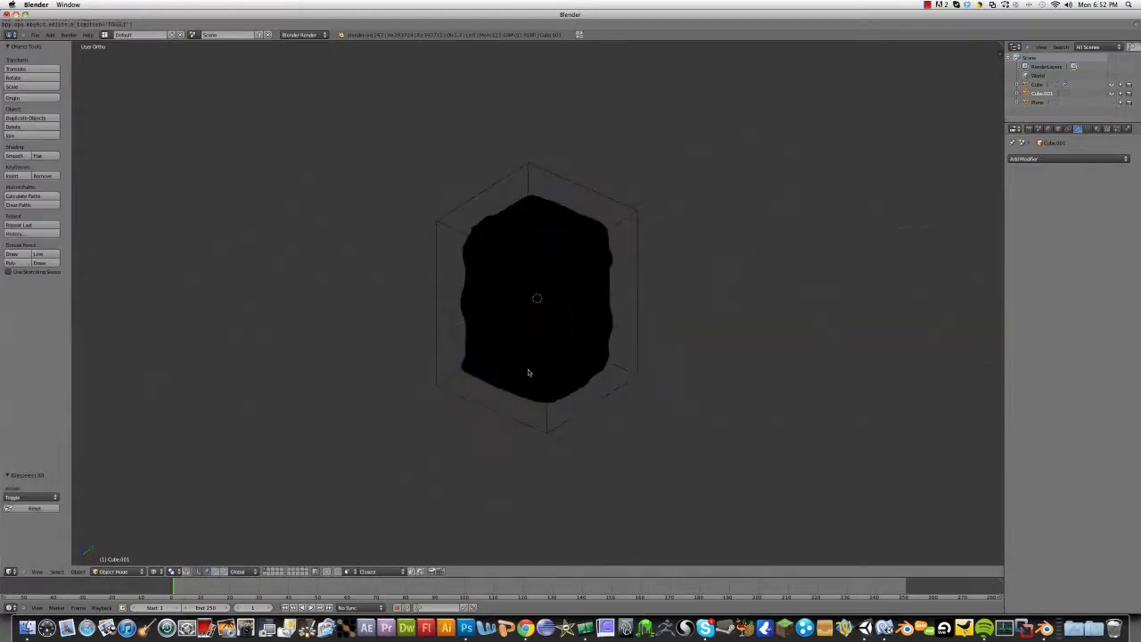
pyautogui.moveTo(545, 426); pyautogui.dragTo(552, 392, button='middle')
pyautogui.press('a')
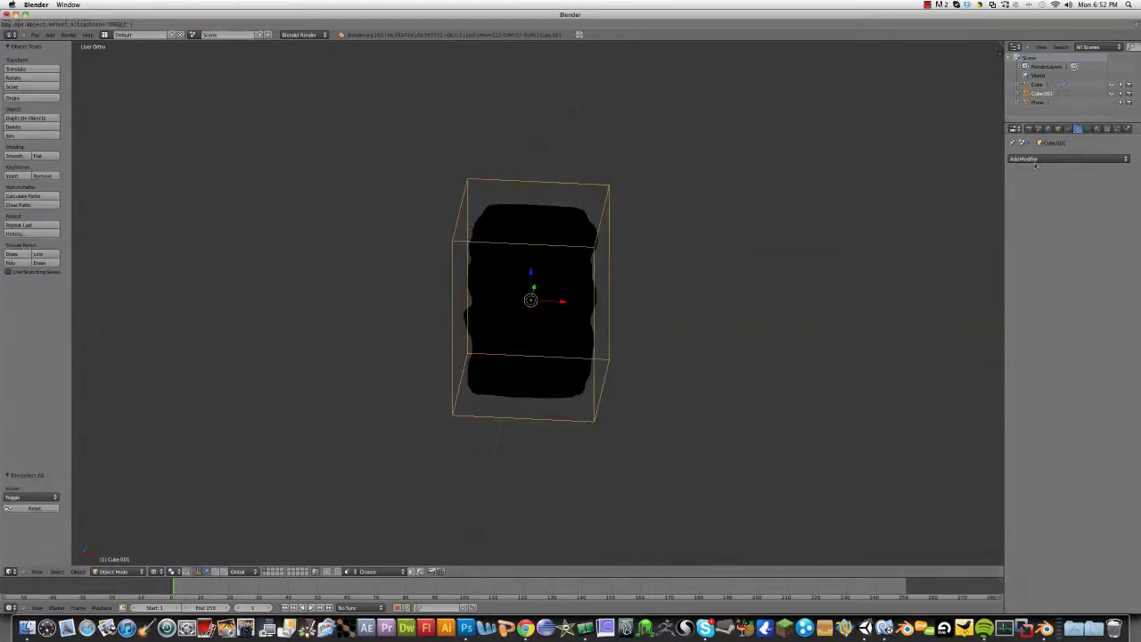
# Step: Add a Shrinkwrap modifier to the enclosing cube and look through its available target objects
pyautogui.click(1034, 159)
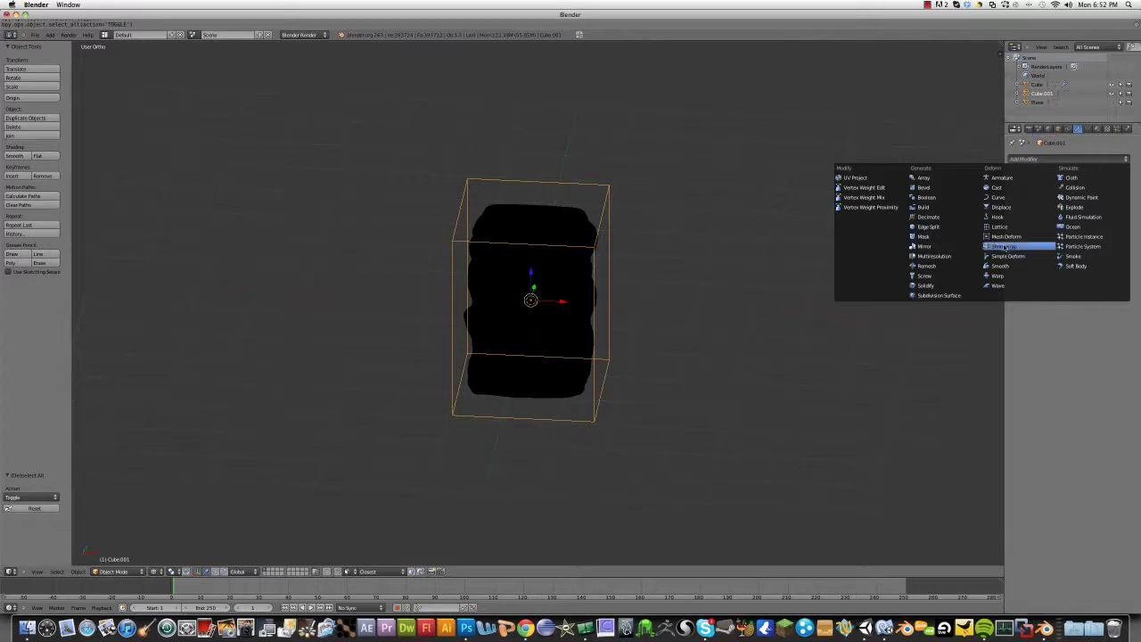
pyautogui.click(1005, 245)
pyautogui.click(1025, 212)
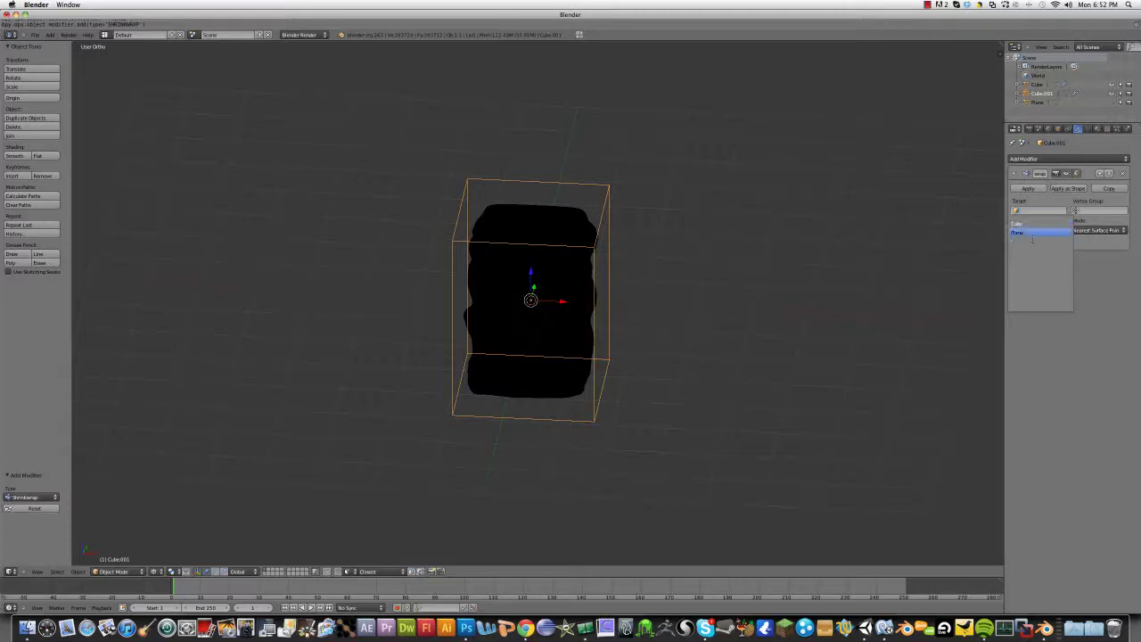
pyautogui.click(1033, 239)
# Step: Select the sculpted rock and rename it as rock
pyautogui.rightClick(545, 291)
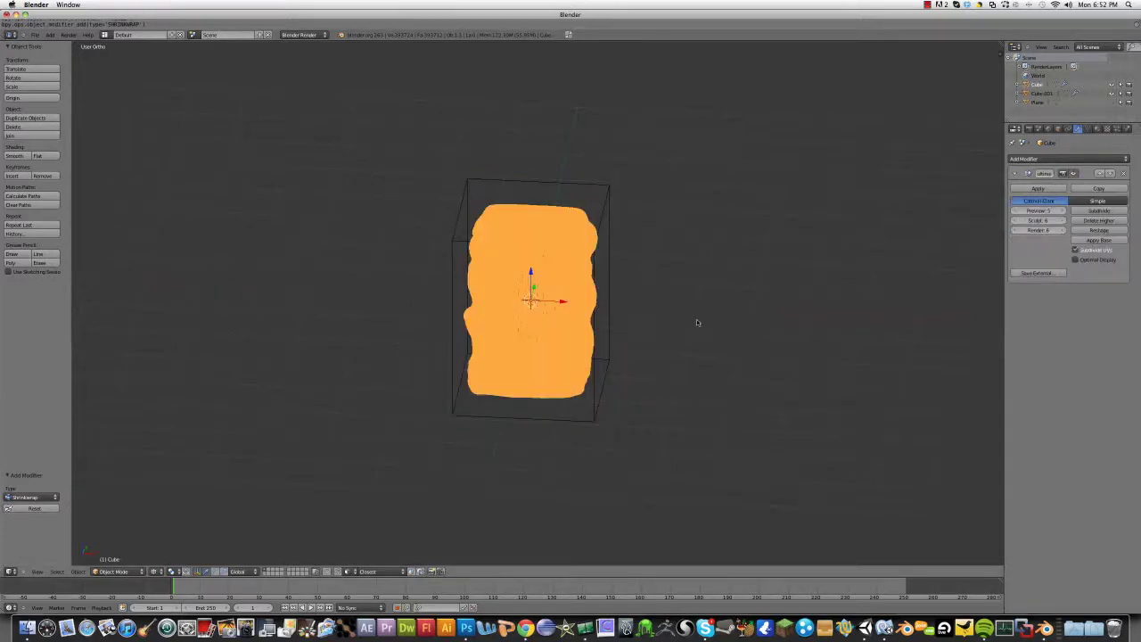
pyautogui.press('n')
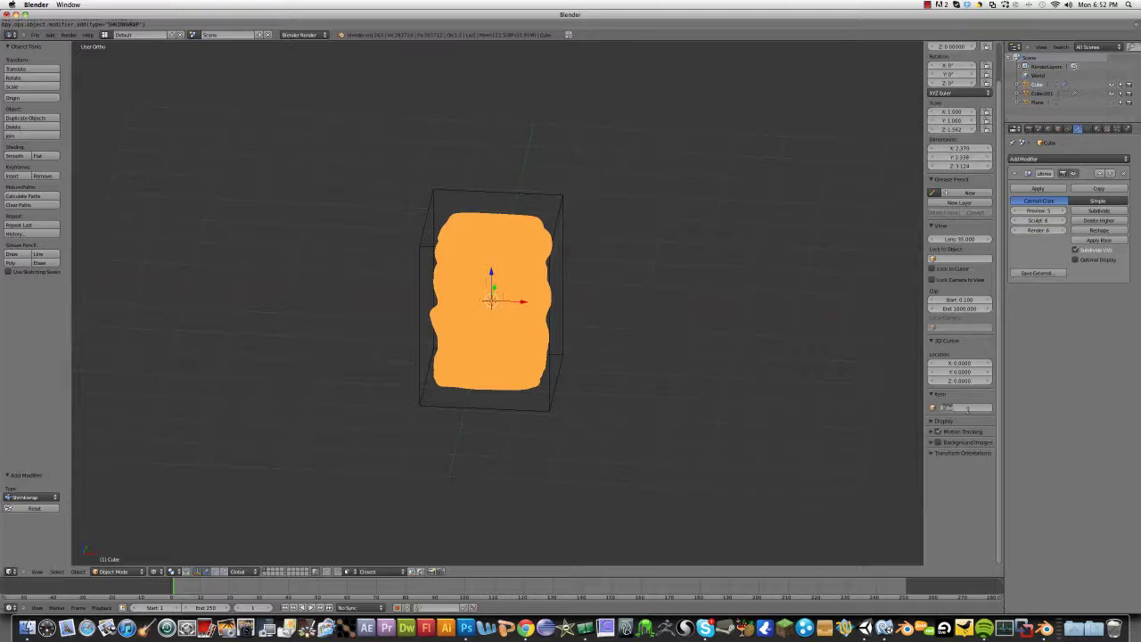
pyautogui.press('BackSpace')
pyautogui.write('rock')
pyautogui.press('Return')
# Step: Select the enclosing cube and rename it as rocklo
pyautogui.rightClick(558, 222)
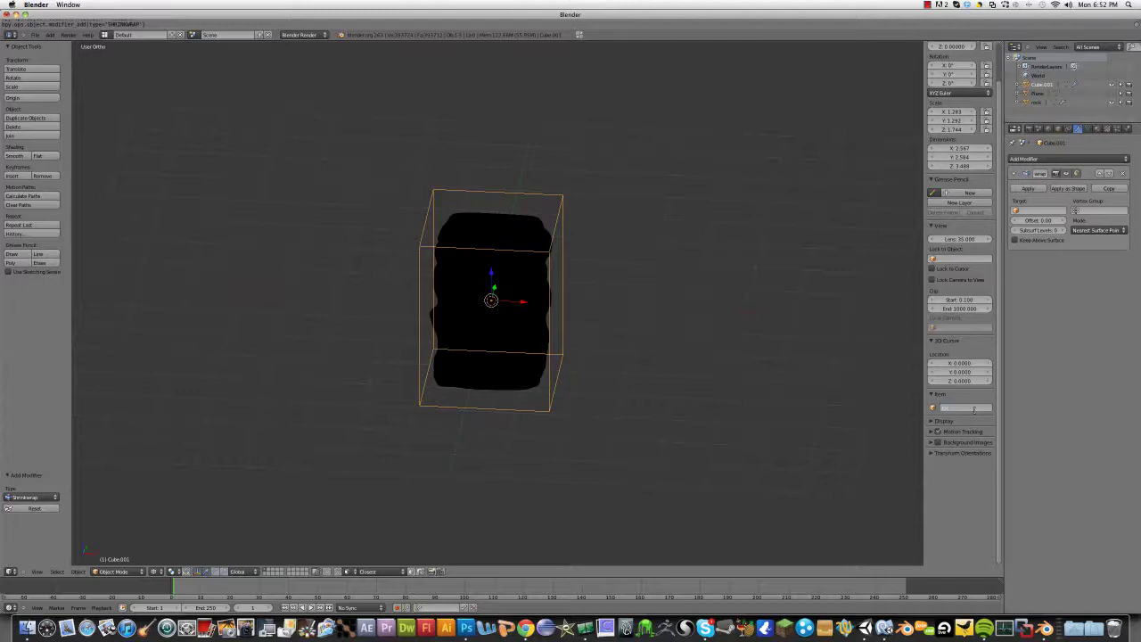
pyautogui.write('rockb')
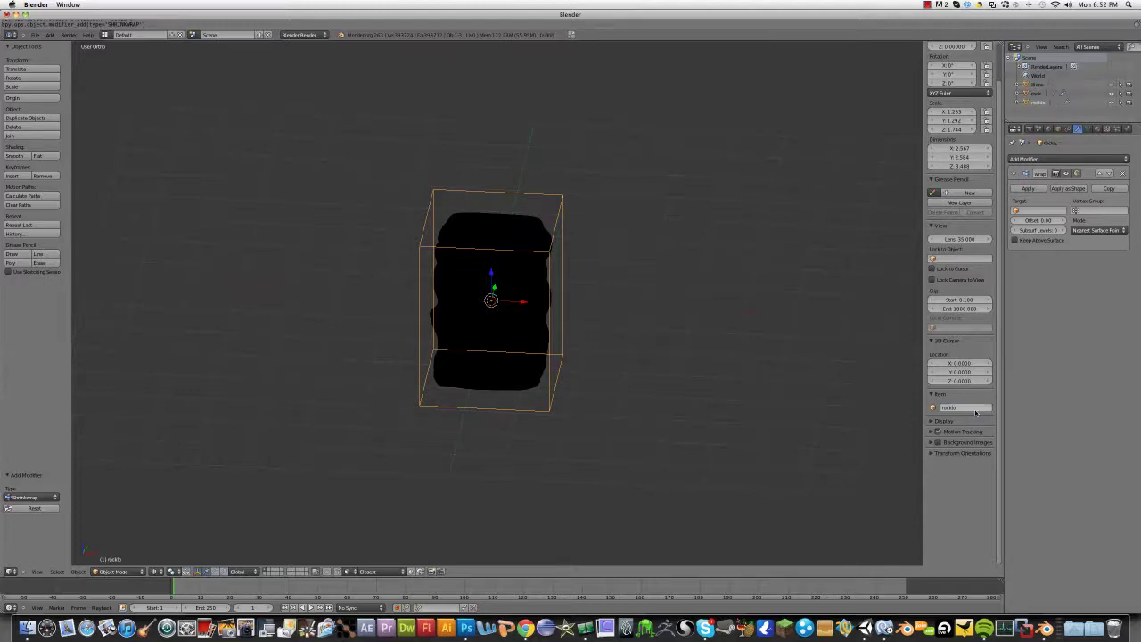
pyautogui.press('Return')
# Step: Set the Shrinkwrap target of rocklo to rock and return to solid shading
pyautogui.rightClick(527, 318)
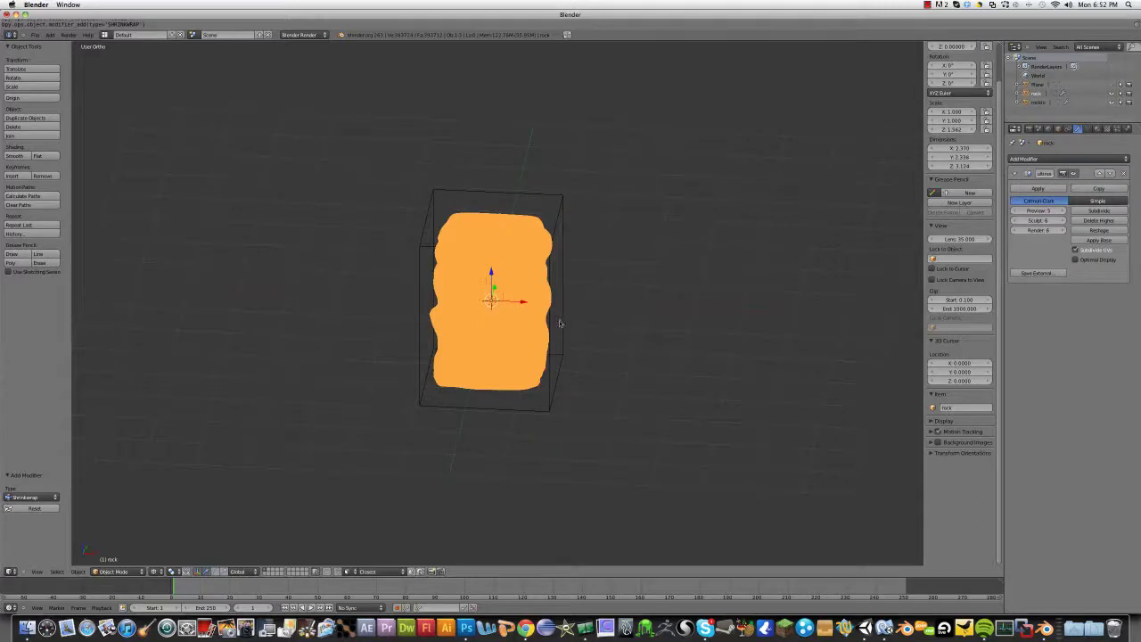
pyautogui.rightClick(550, 327)
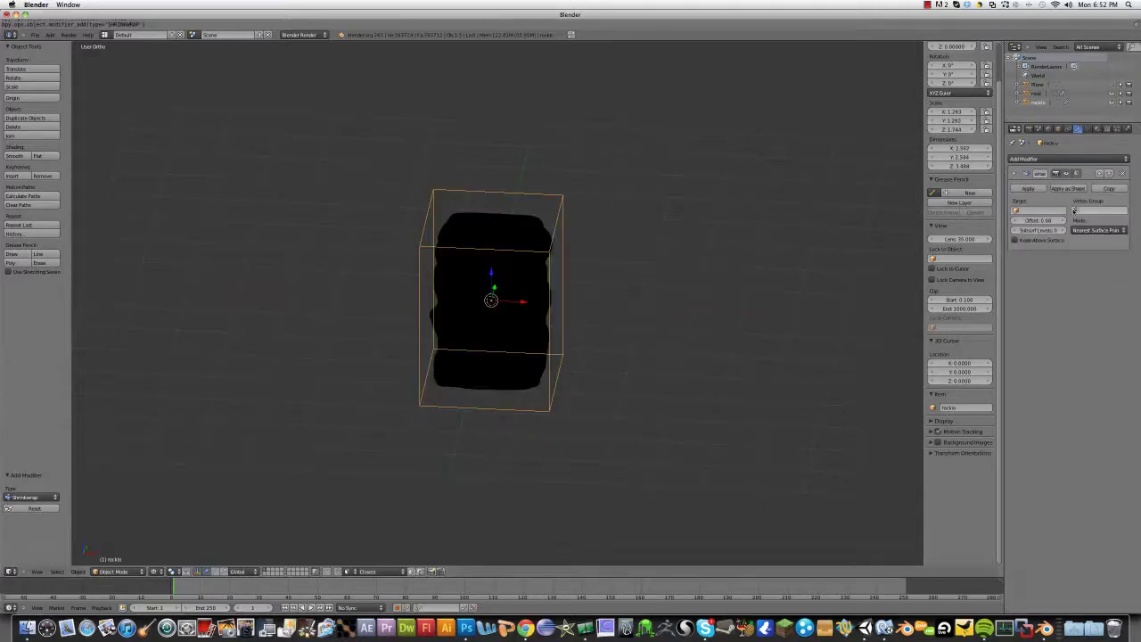
pyautogui.click(1038, 210)
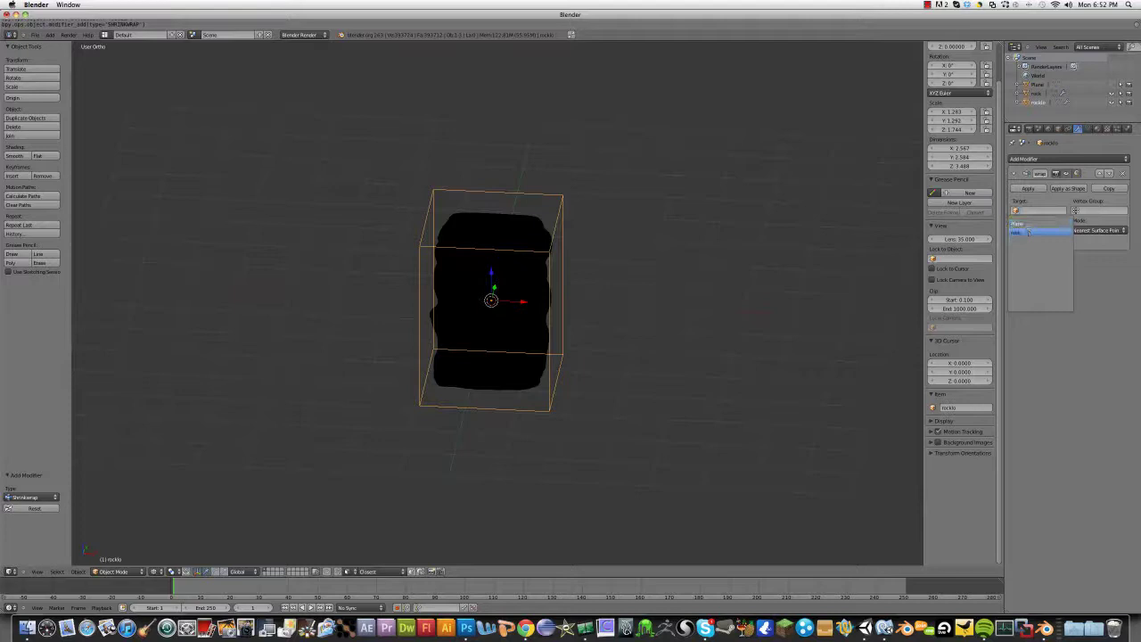
pyautogui.click(1019, 232)
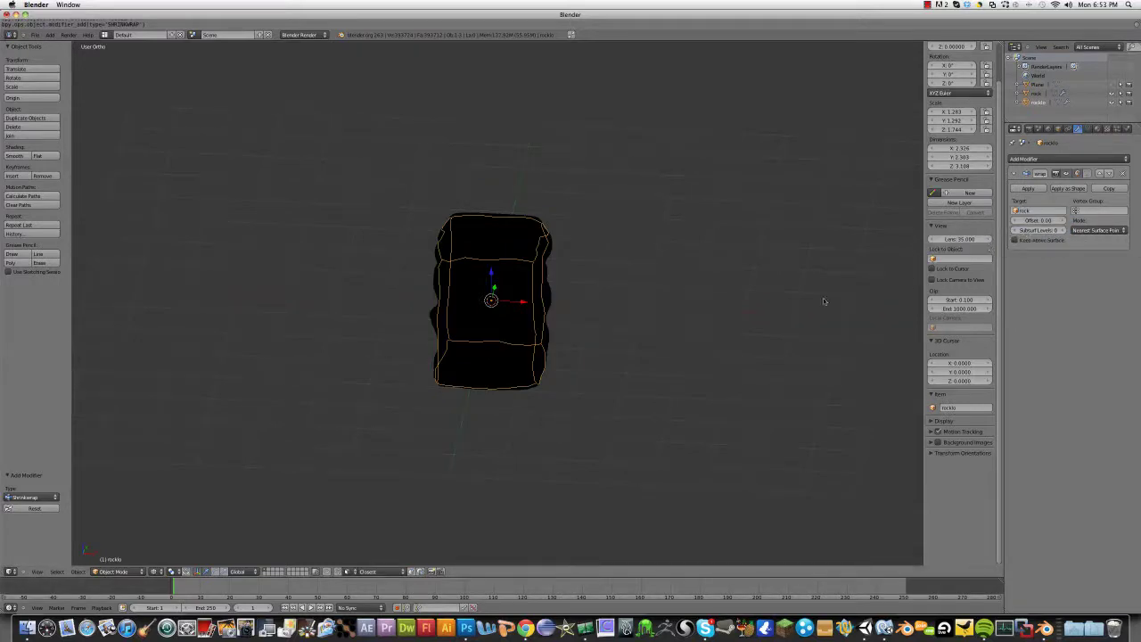
pyautogui.moveTo(823, 300)
pyautogui.mouseDown(button='middle')
pyautogui.moveTo(669, 312)
pyautogui.moveTo(624, 303)
pyautogui.moveTo(601, 331)
pyautogui.moveTo(534, 308)
pyautogui.moveTo(526, 285)
pyautogui.moveTo(452, 283)
pyautogui.moveTo(500, 316)
pyautogui.moveTo(525, 309)
pyautogui.mouseUp(button='middle')
pyautogui.press('z')
pyautogui.scroll(3, 598, 322)
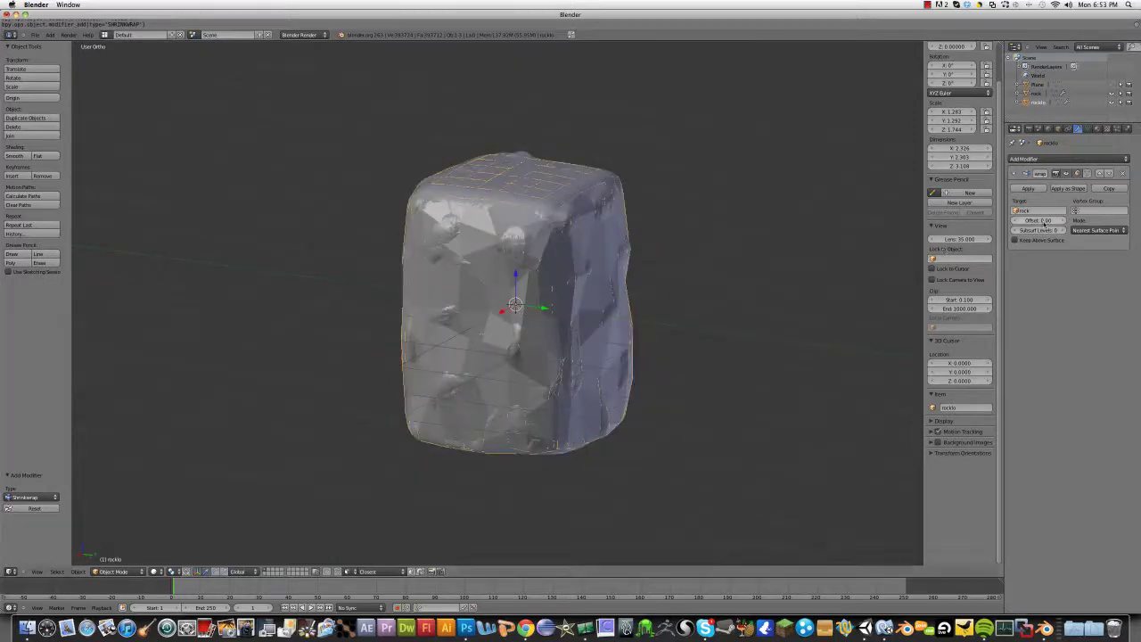
# Step: Try a larger Shrinkwrap offset on rocklo and reset the offset to 0
pyautogui.moveTo(1039, 222); pyautogui.dragTo(1043, 224)
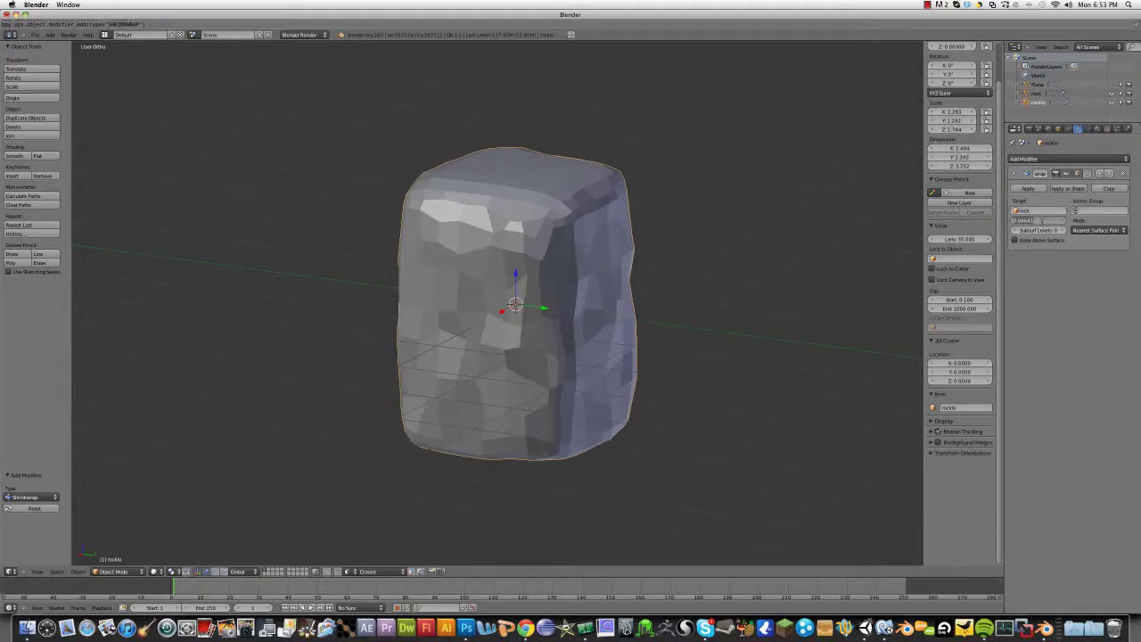
pyautogui.press('BackSpace')
pyautogui.press('Return')
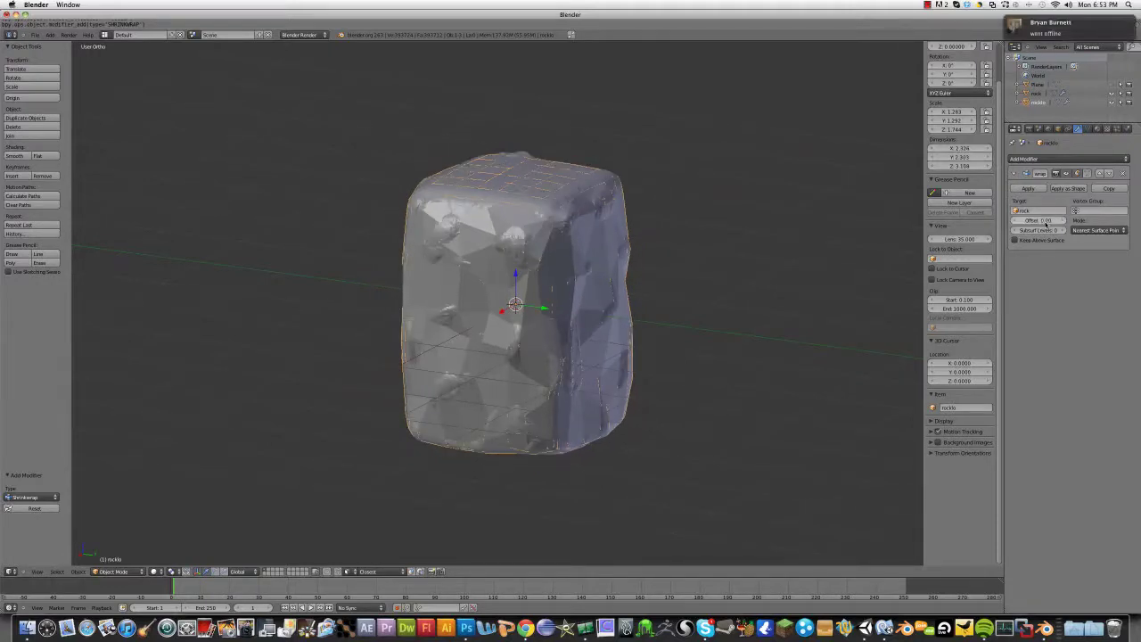
# Step: Try higher Shrinkwrap subsurf levels on rocklo and reset the setting to its default value
pyautogui.click(1063, 232)
pyautogui.click(1062, 232)
pyautogui.click(1061, 231)
pyautogui.click(1015, 233)
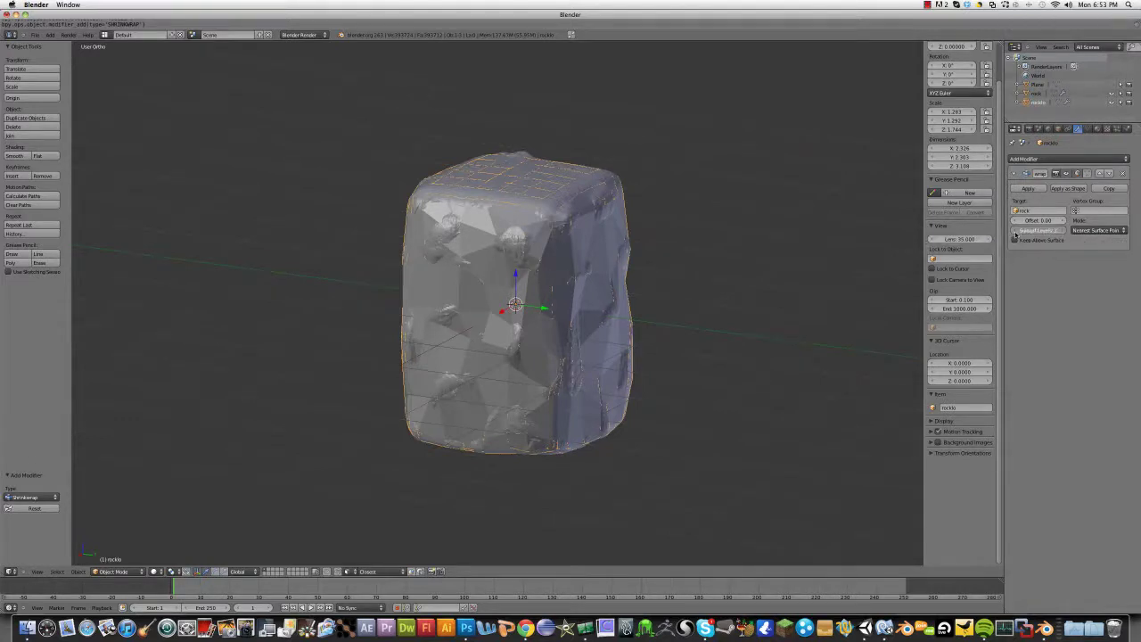
pyautogui.rightClick(1043, 232)
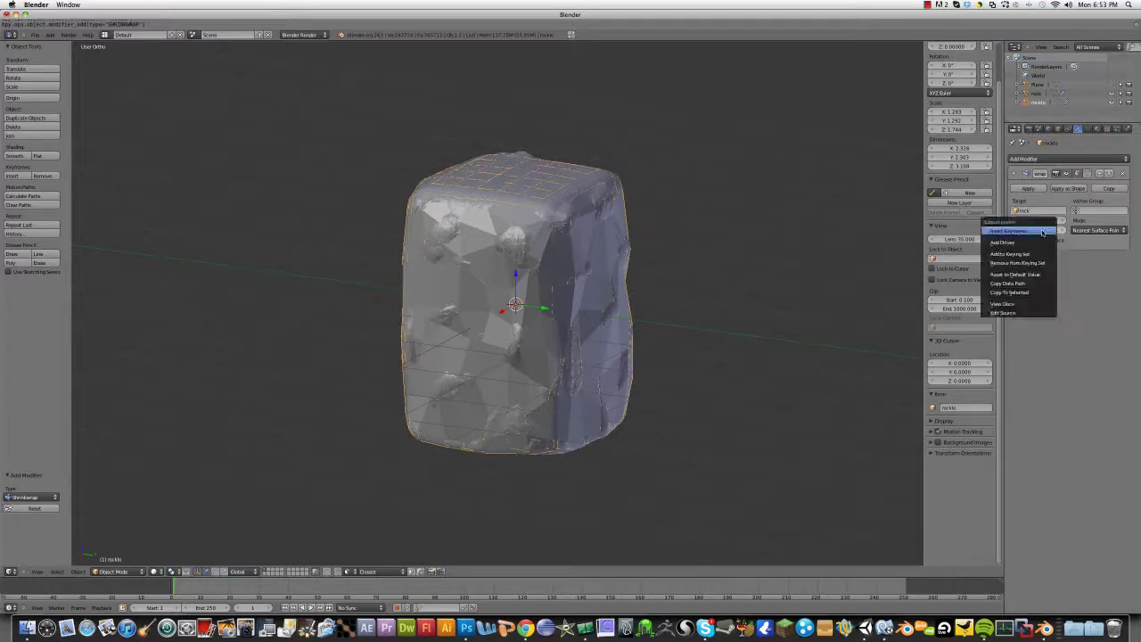
pyautogui.click(1047, 328)
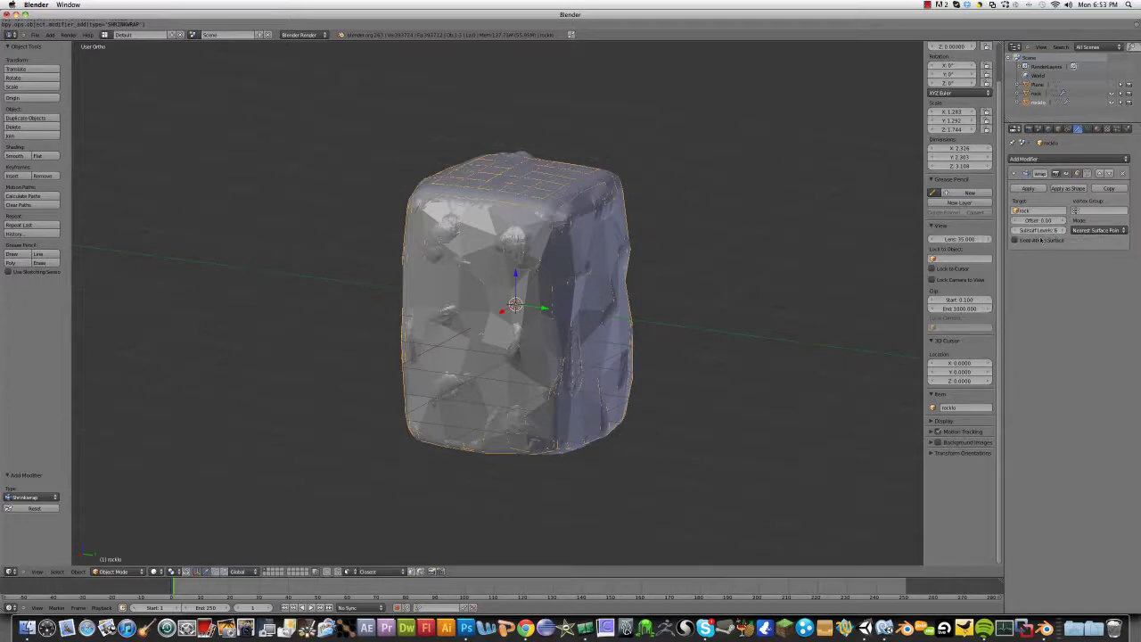
pyautogui.rightClick(1040, 231)
pyautogui.click(1024, 276)
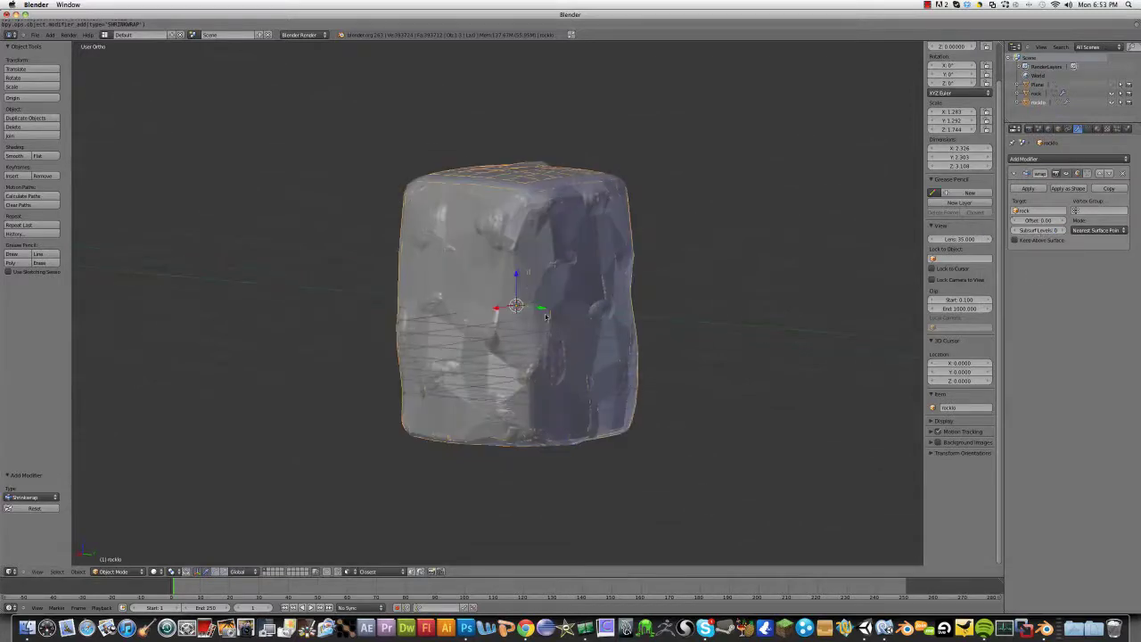
# Step: Compare the shrinkwrapped rocklo in object mode with its original box cage in edit mode
pyautogui.moveTo(546, 315); pyautogui.dragTo(483, 303, button='middle')
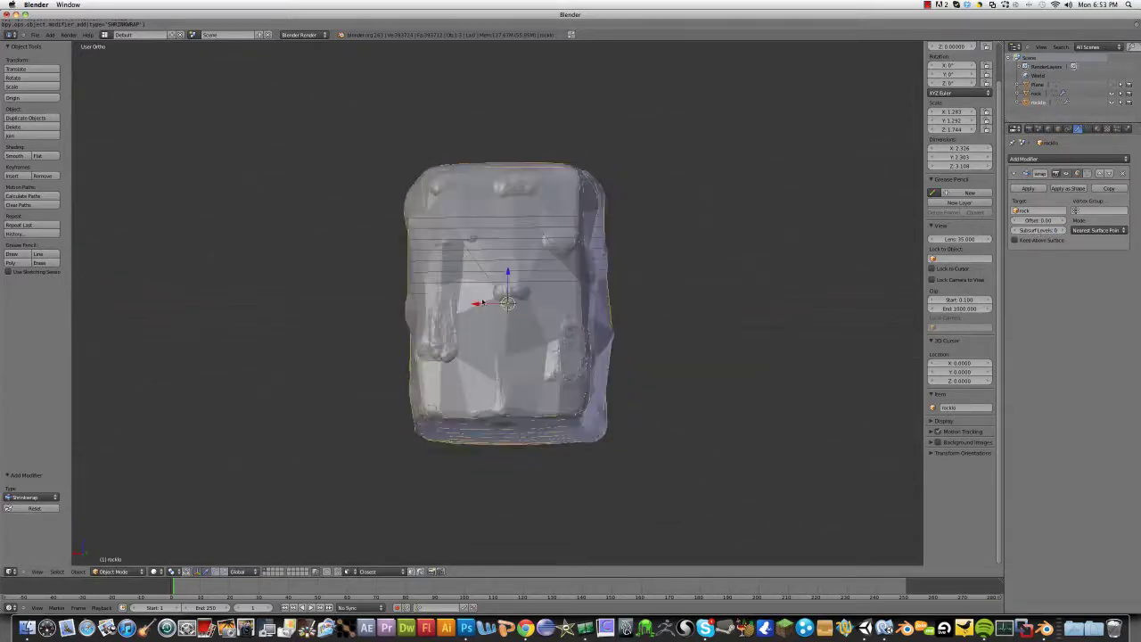
pyautogui.rightClick(493, 325)
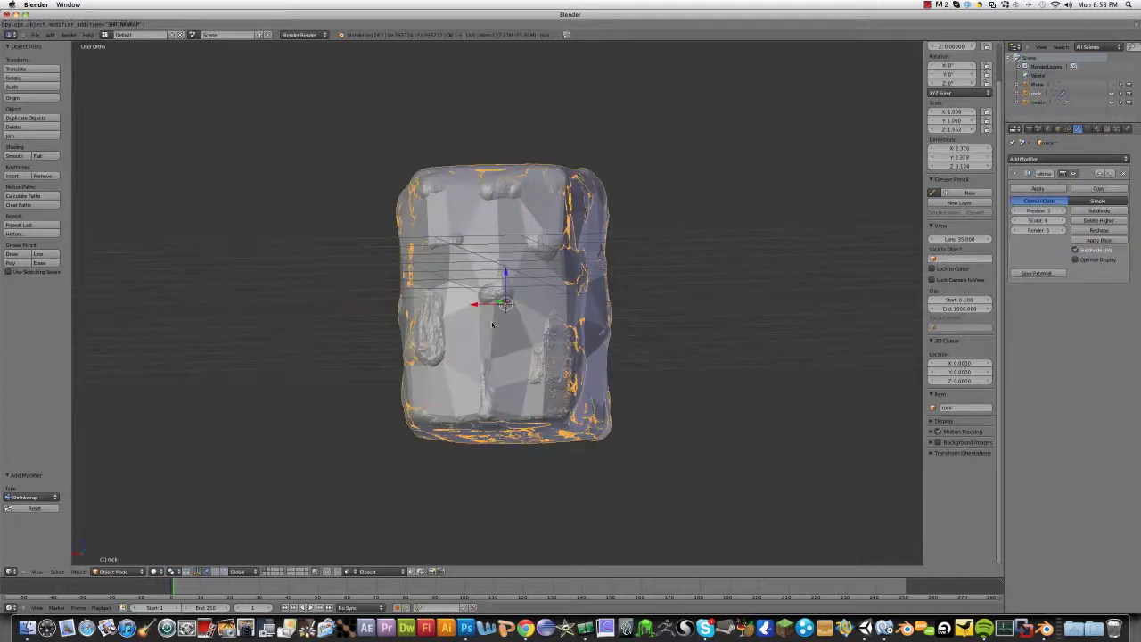
pyautogui.rightClick(510, 367)
pyautogui.press('Tab')
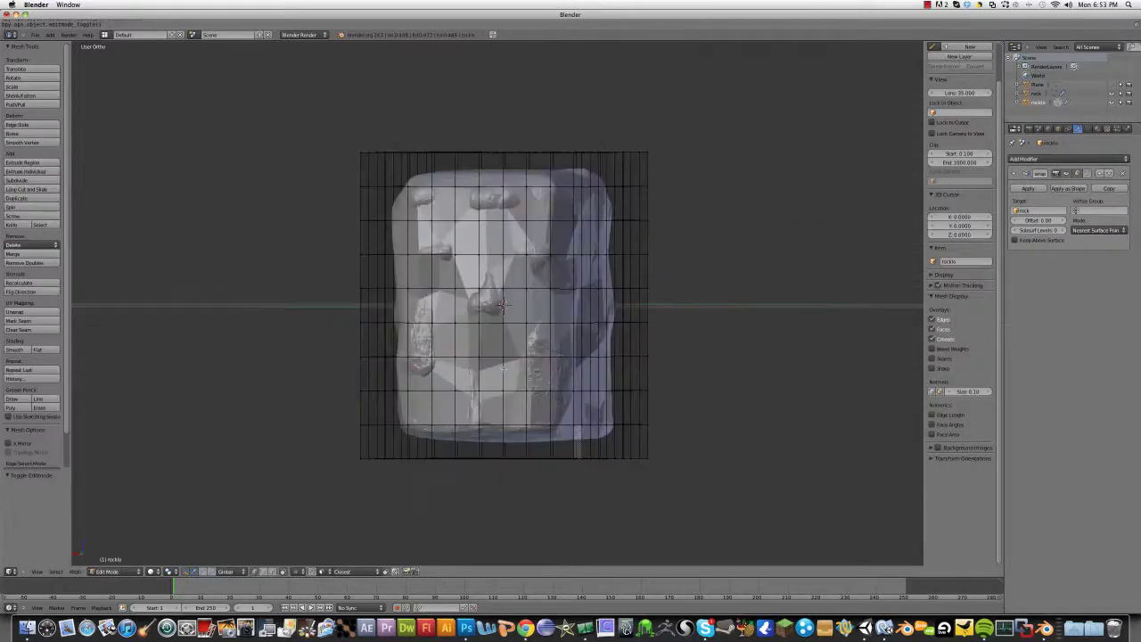
pyautogui.press('a')
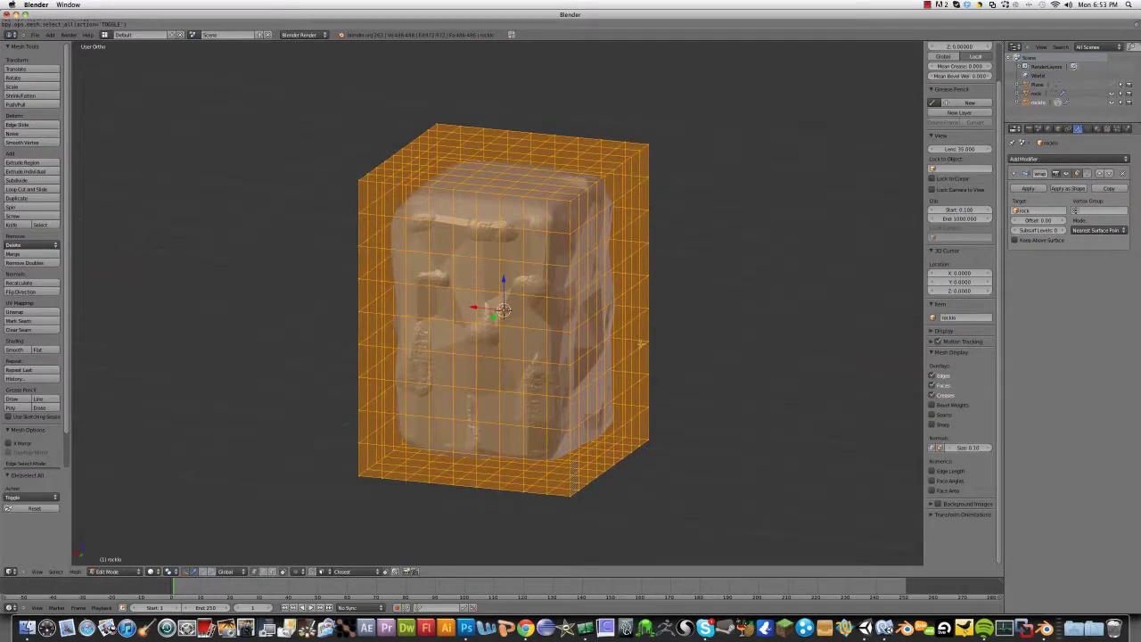
pyautogui.press('Tab')
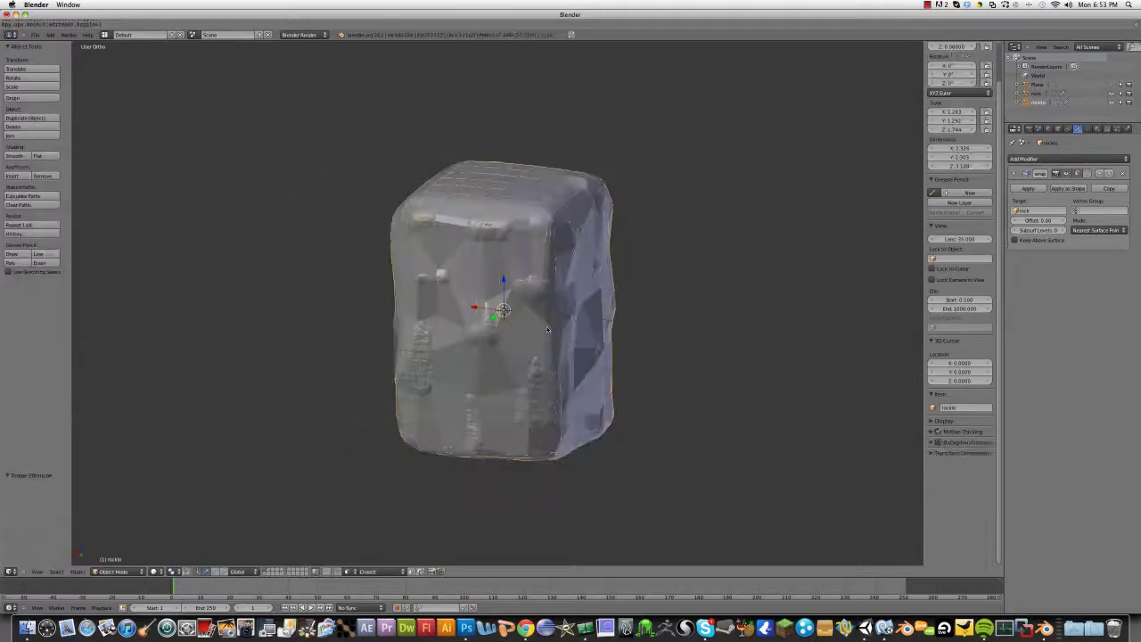
# Step: Hide the sculpted rock and select the low-poly rocklo to view it alone
pyautogui.rightClick(537, 304)
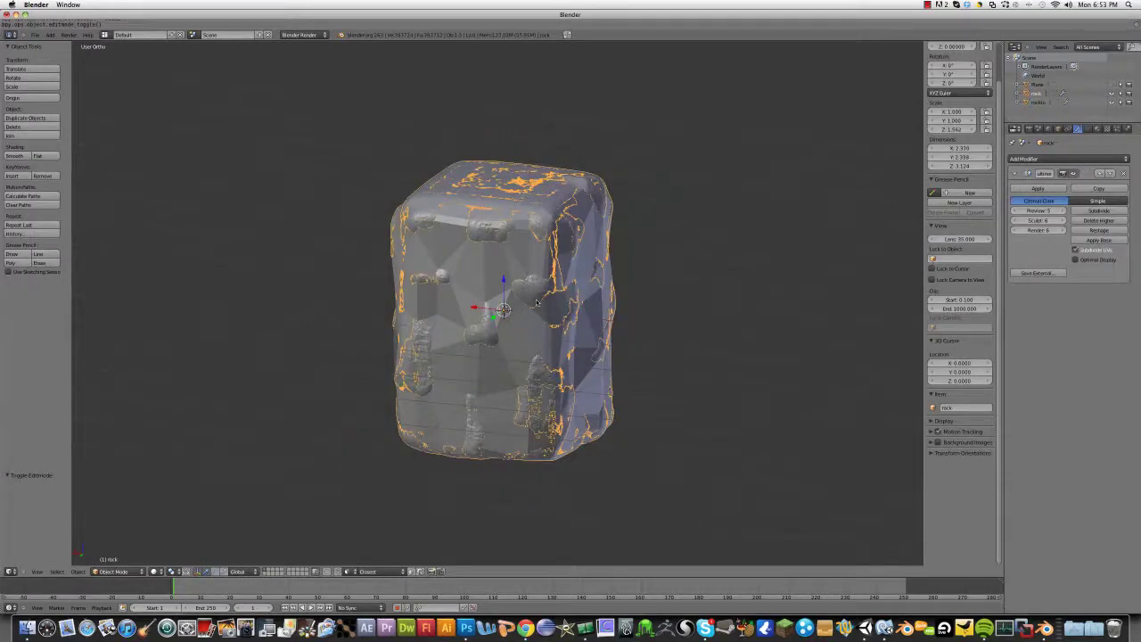
pyautogui.press('h')
pyautogui.moveTo(535, 303); pyautogui.dragTo(482, 264, button='middle')
pyautogui.moveTo(552, 240); pyautogui.dragTo(432, 342, button='middle')
pyautogui.press('KP_5')
pyautogui.rightClick(403, 354)
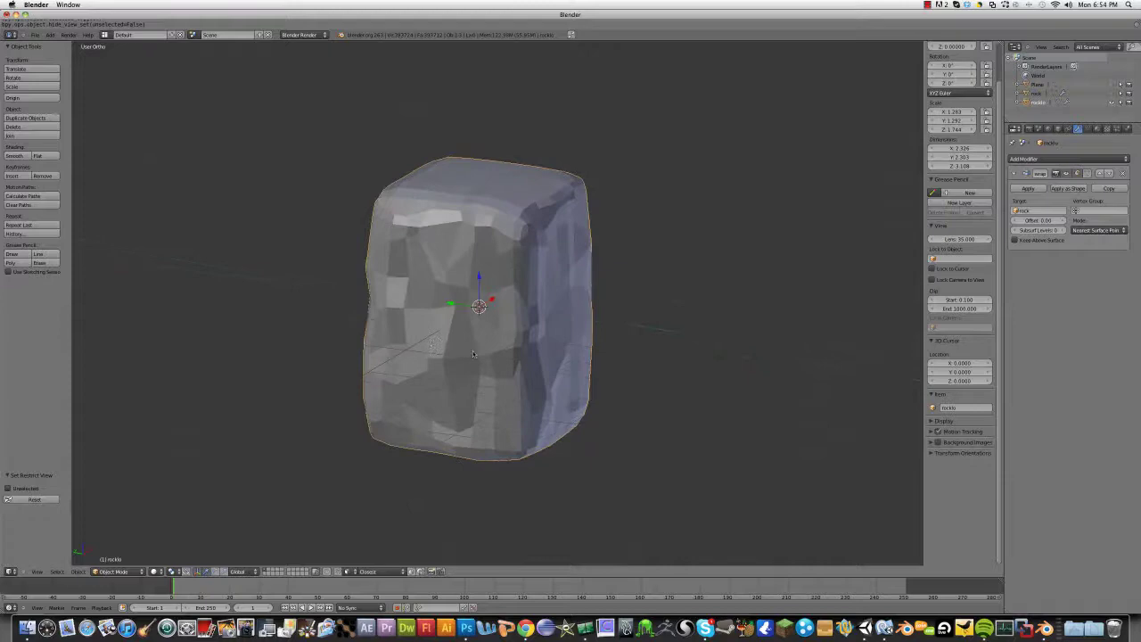
# Step: Examine rocklo's edit-mode cage and its shrinkwrapped shape in wireframe and solid shading
pyautogui.press('Tab')
pyautogui.press('a')
pyautogui.press('a')
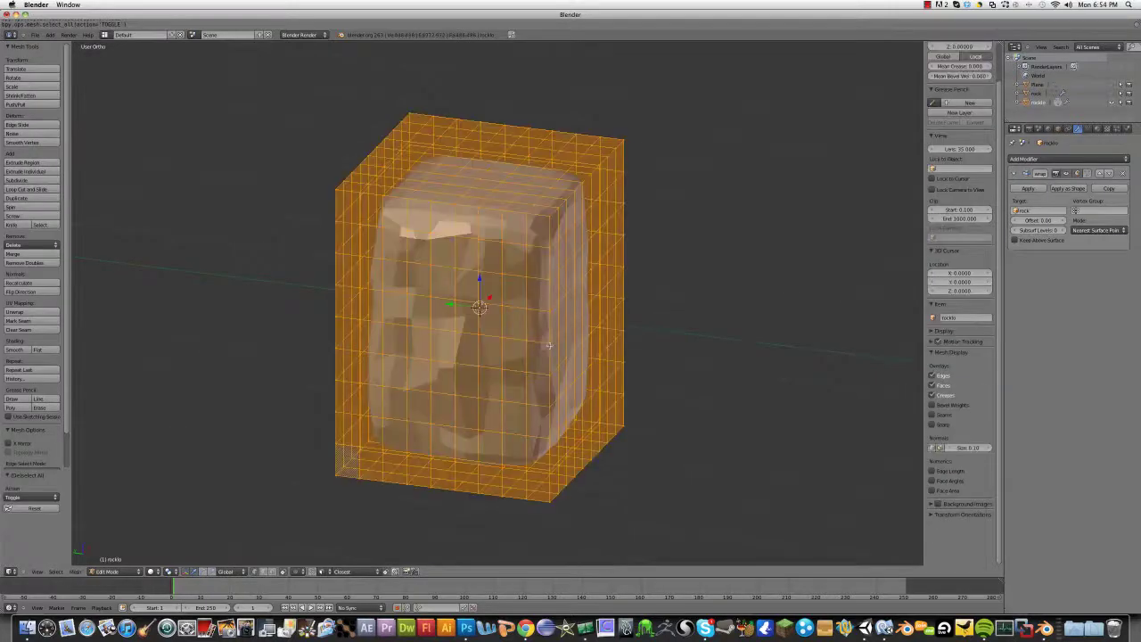
pyautogui.press('Tab')
pyautogui.press('z')
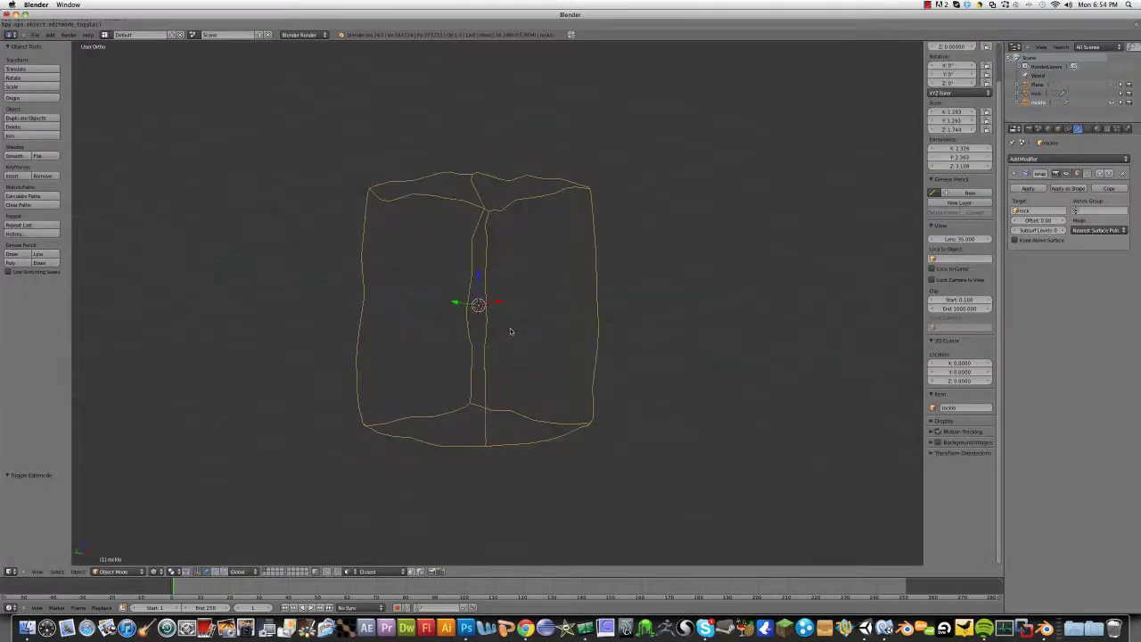
pyautogui.press('z')
pyautogui.moveTo(510, 332)
pyautogui.mouseDown(button='middle')
pyautogui.moveTo(498, 350)
pyautogui.moveTo(523, 342)
pyautogui.mouseUp(button='middle')
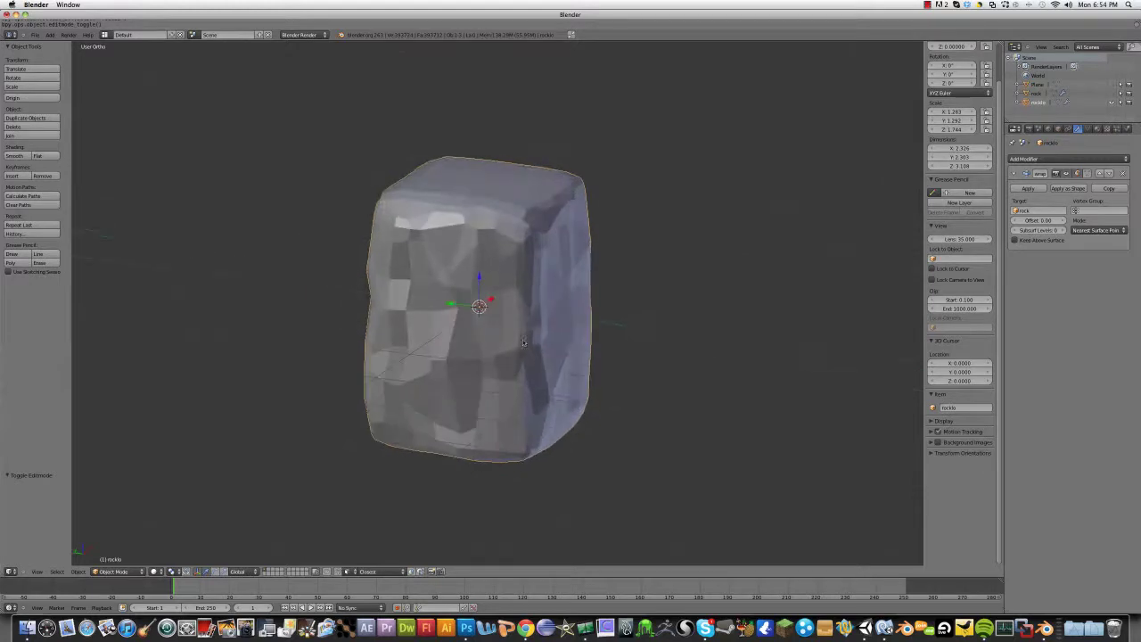
pyautogui.moveTo(453, 377)
pyautogui.mouseDown(button='middle')
pyautogui.moveTo(477, 388)
pyautogui.moveTo(476, 323)
pyautogui.moveTo(454, 307)
pyautogui.mouseUp(button='middle')
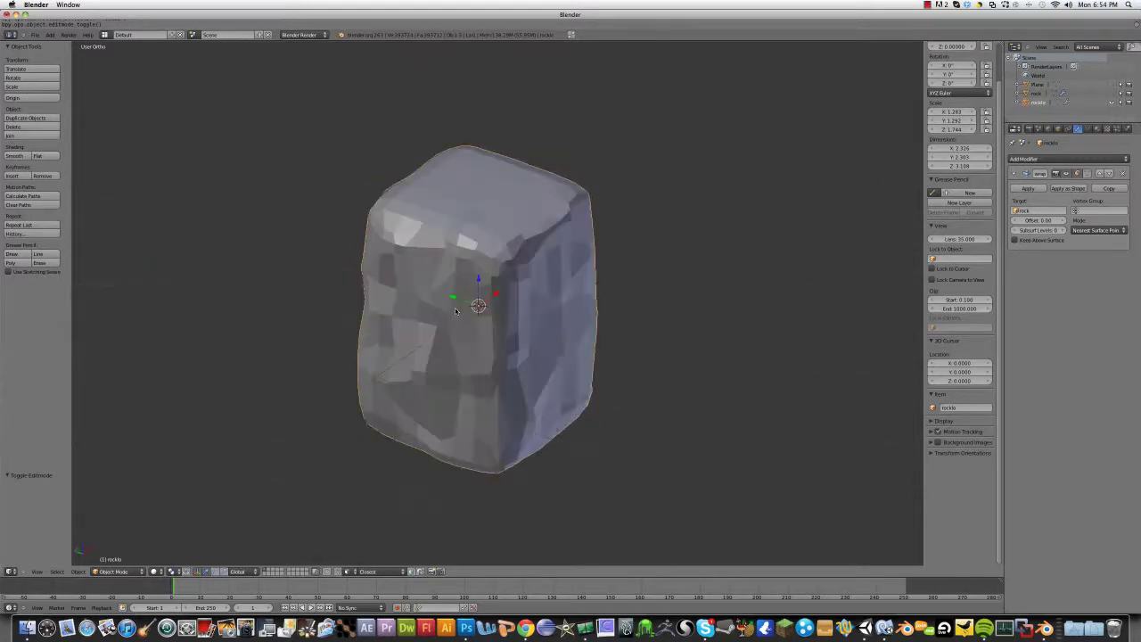
# Step: Apply the Shrinkwrap modifier to rocklo and check the mesh in wireframe shading
pyautogui.click(1027, 188)
pyautogui.moveTo(301, 472); pyautogui.dragTo(309, 449, button='middle')
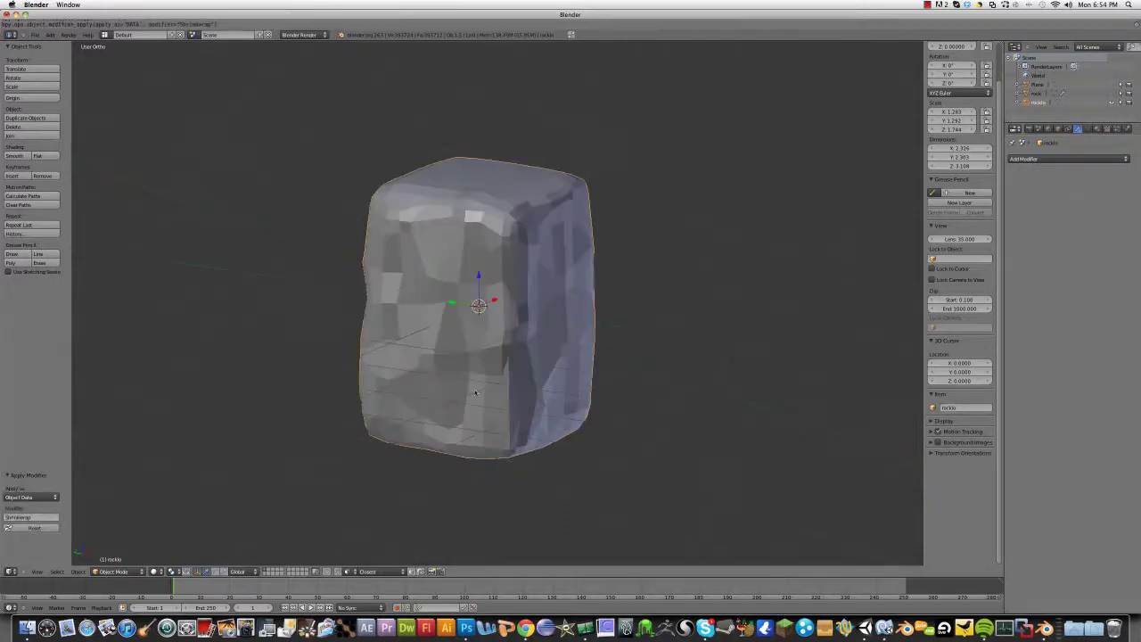
pyautogui.press('z')
pyautogui.press('z')
# Step: Try moving rocklo, cancel the move and unhide the sculpted rock
pyautogui.press('g')
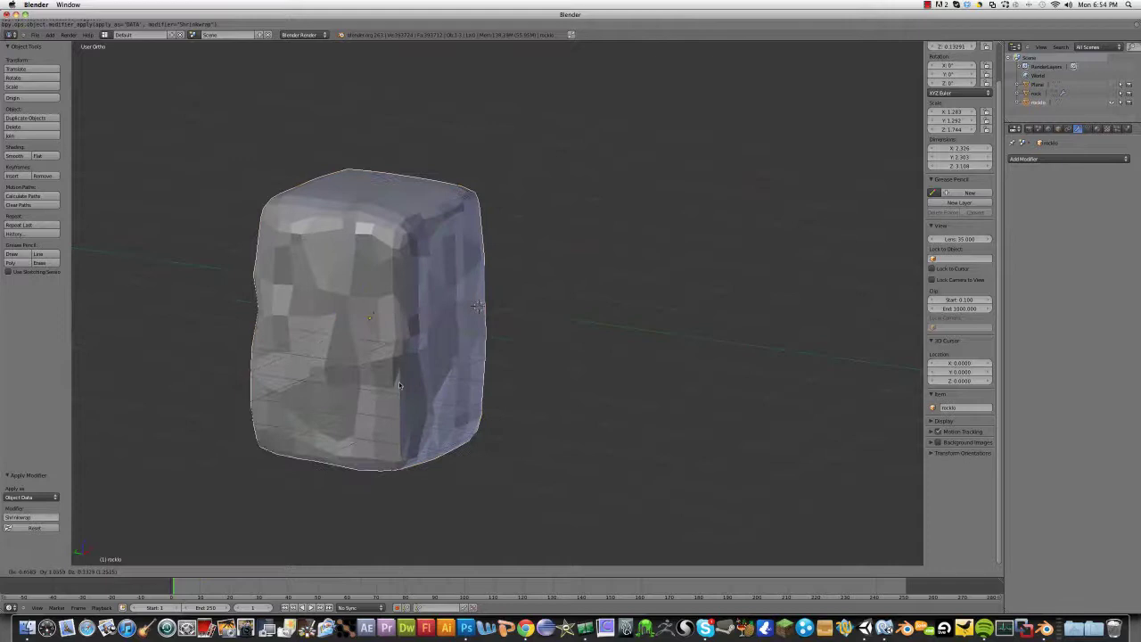
pyautogui.rightClick(469, 374)
pyautogui.press('a')
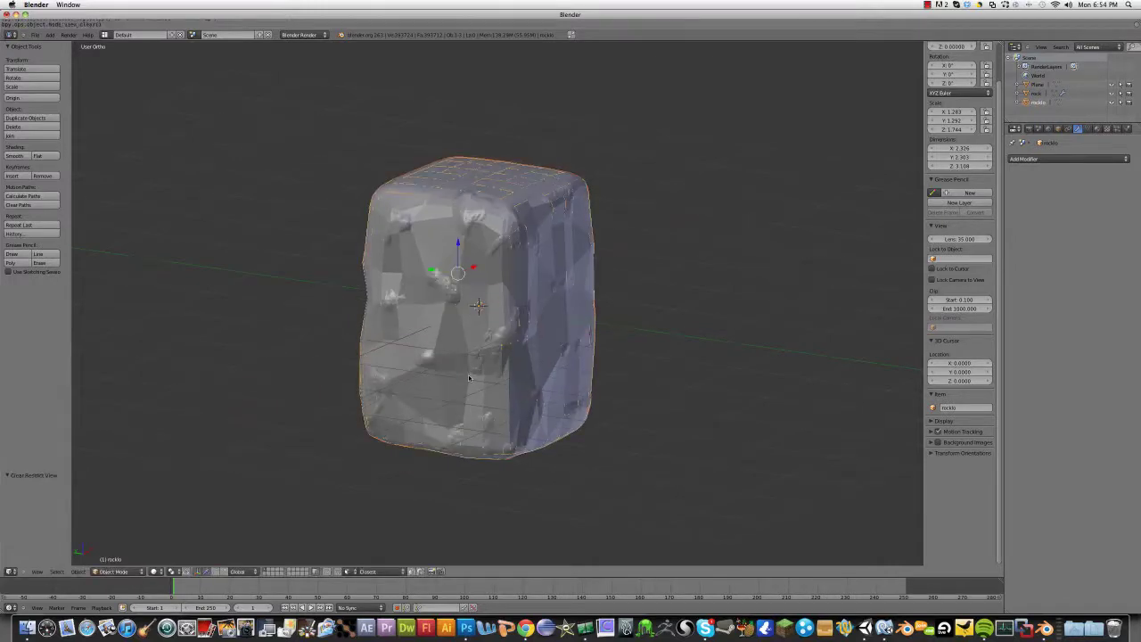
# Step: Try moving the sculpted rock away from the overlapping low-poly rocklo
pyautogui.press('a')
pyautogui.rightClick(528, 334)
pyautogui.press('g')
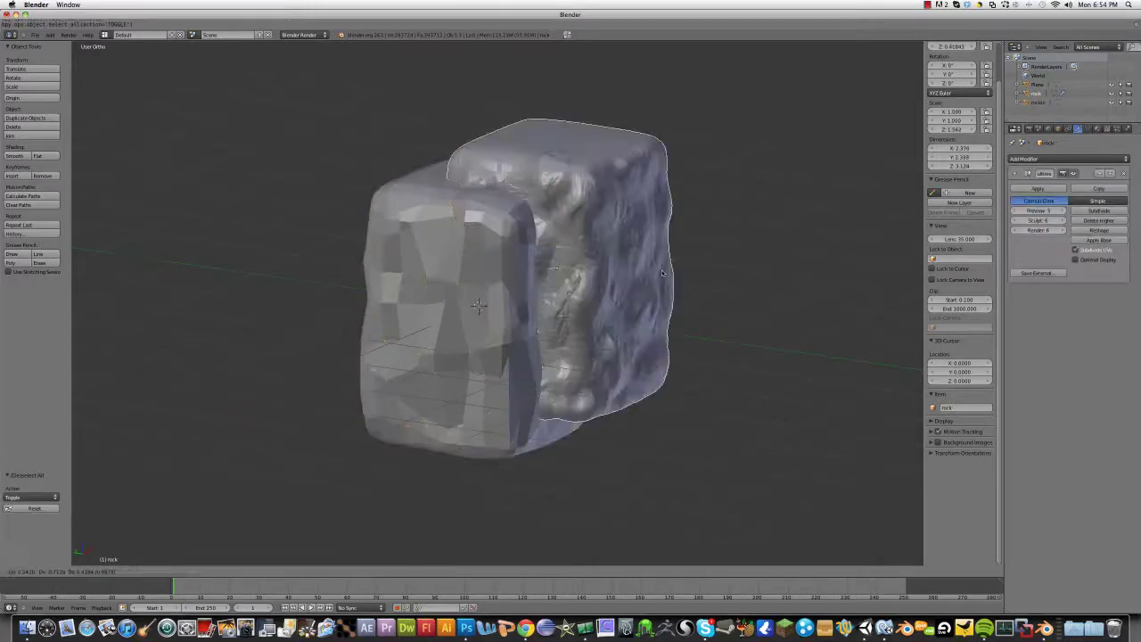
pyautogui.rightClick(731, 316)
pyautogui.moveTo(453, 346); pyautogui.dragTo(499, 345, button='middle')
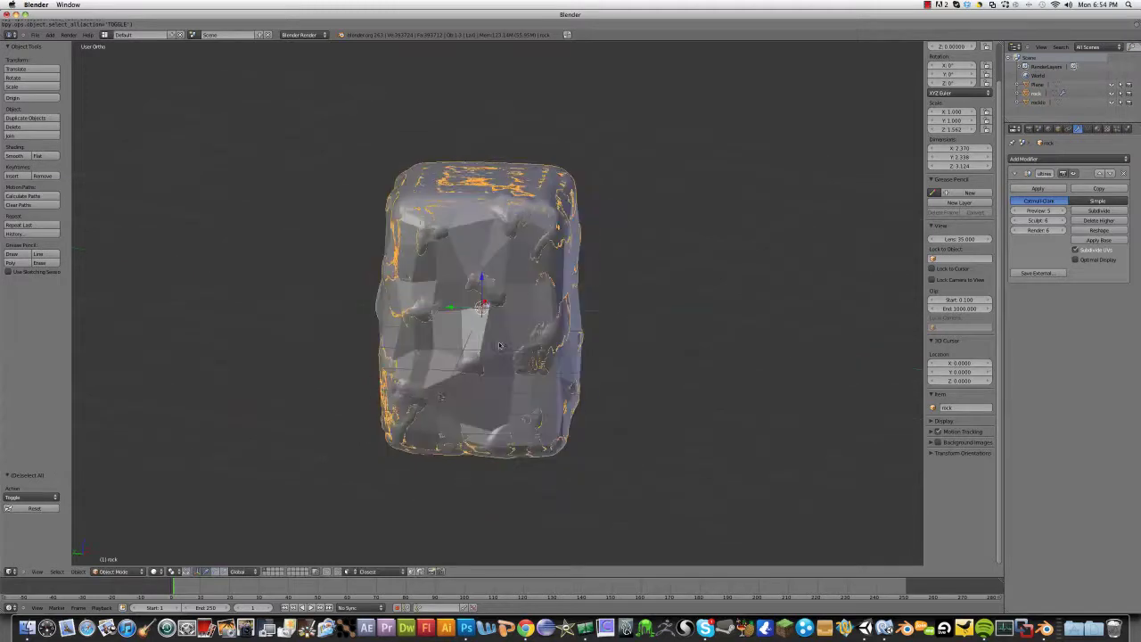
# Step: Switch to the front view and move the low-poly rocklo to layer 2
pyautogui.click(36, 571)
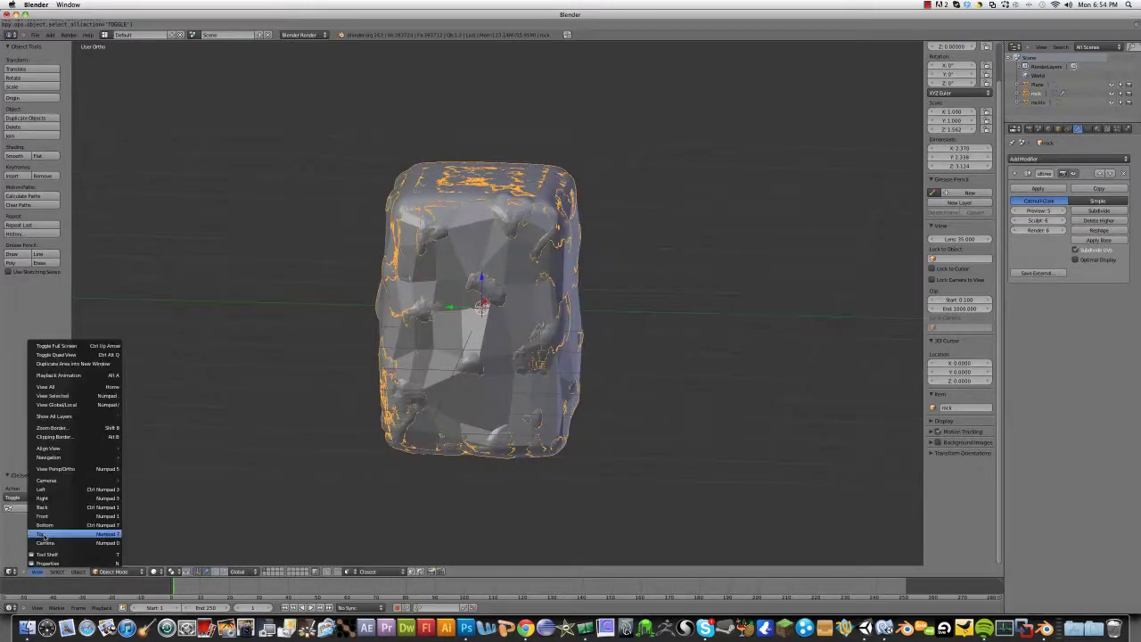
pyautogui.click(52, 519)
pyautogui.press('KP_1')
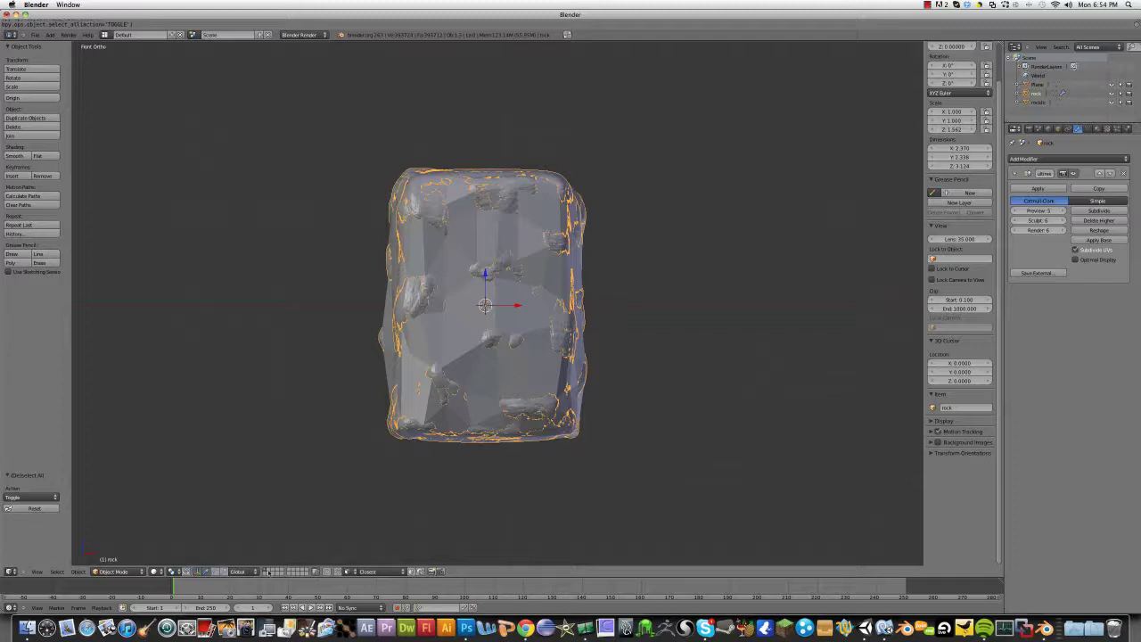
pyautogui.rightClick(508, 373)
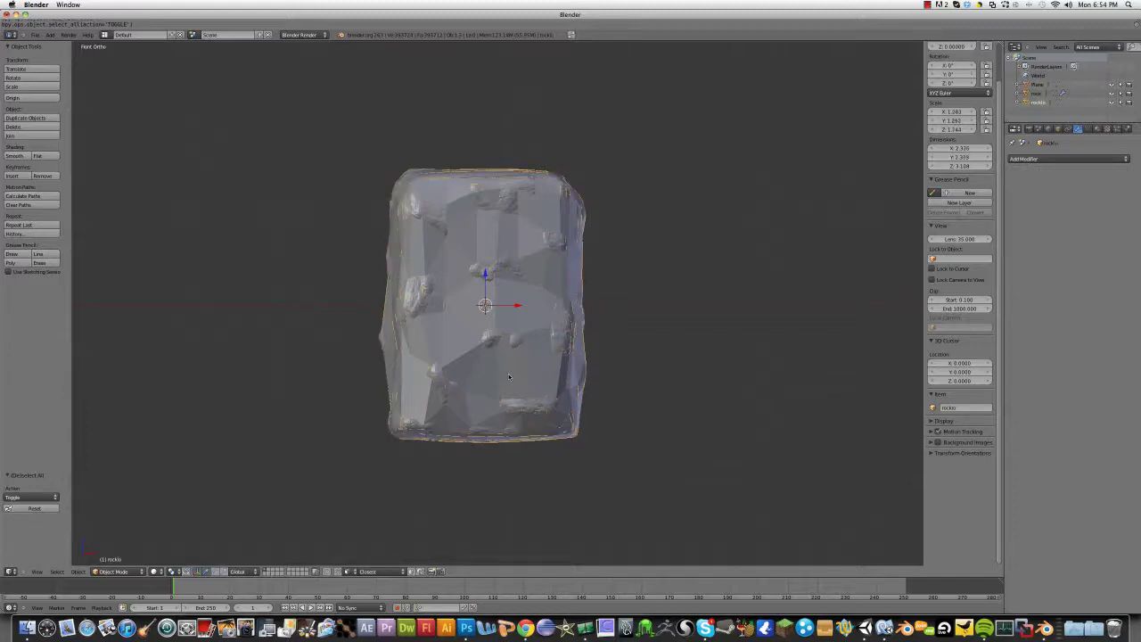
pyautogui.press('m')
pyautogui.press('2')
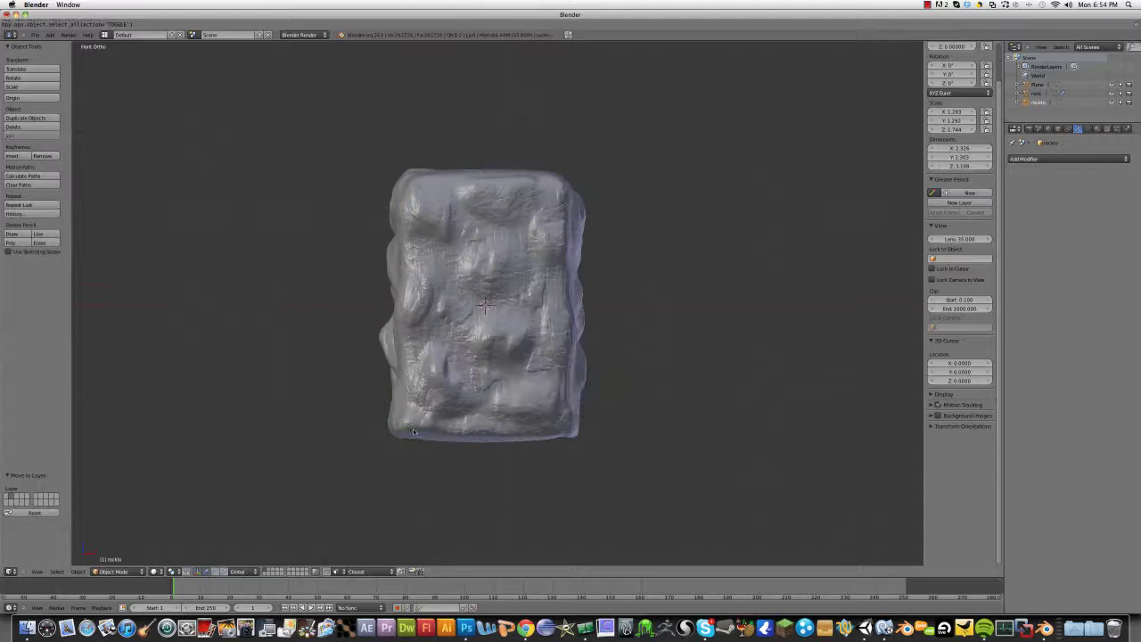
# Step: Show only layer 2 with rocklo in the viewport and deselect everything
pyautogui.click(268, 571)
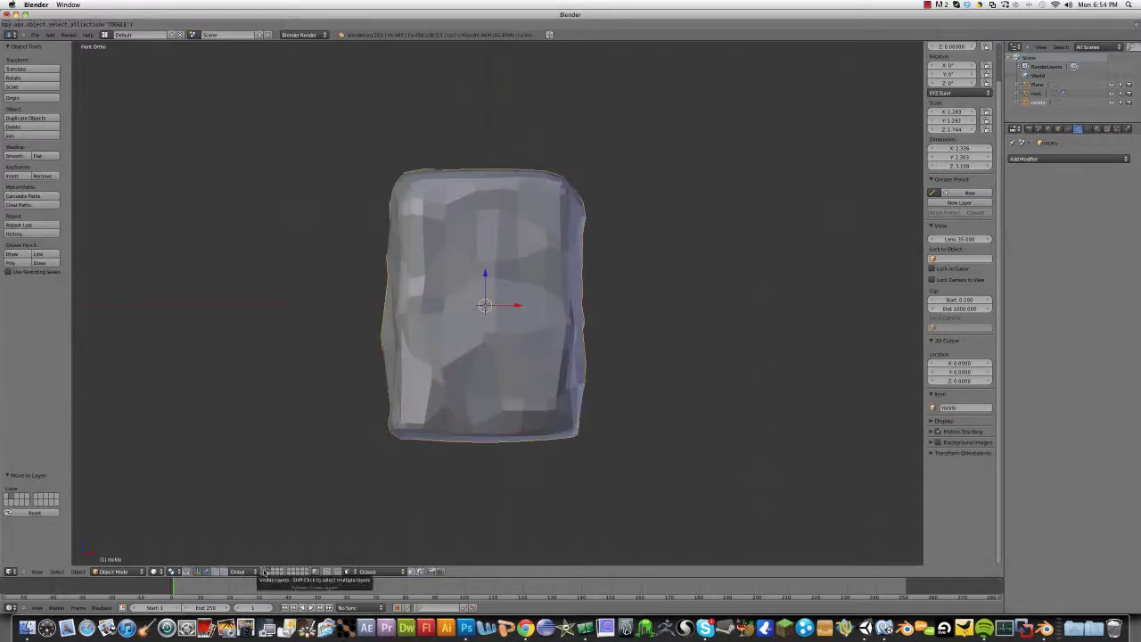
pyautogui.click(298, 571)
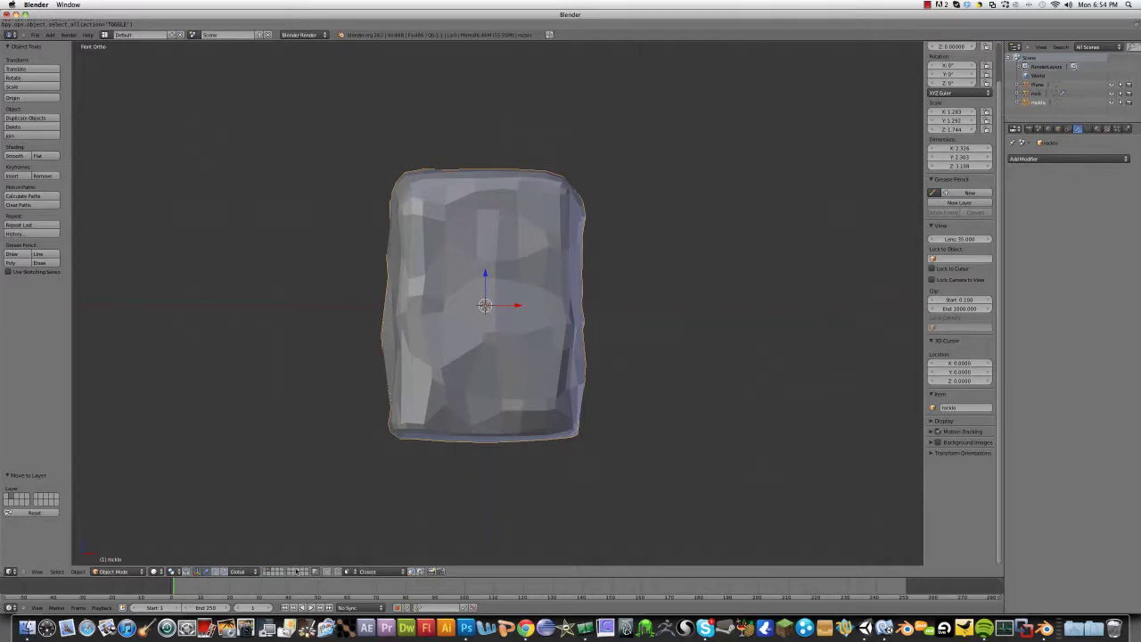
pyautogui.click(267, 571)
pyautogui.click(267, 571)
pyautogui.click(266, 571)
pyautogui.click(266, 571)
pyautogui.moveTo(387, 441); pyautogui.dragTo(446, 459, button='middle')
pyautogui.press('a')
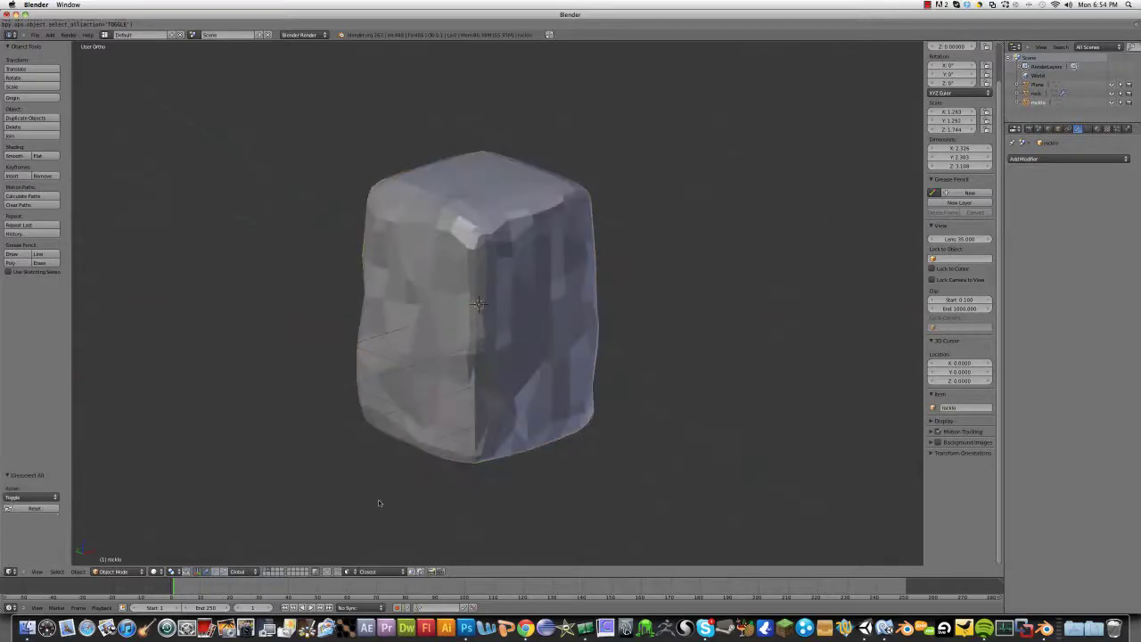
# Step: Hide the 3D view's properties sidebar, select rocklo and replace the Outliner with an enlarged UV/Image Editor
pyautogui.press('n')
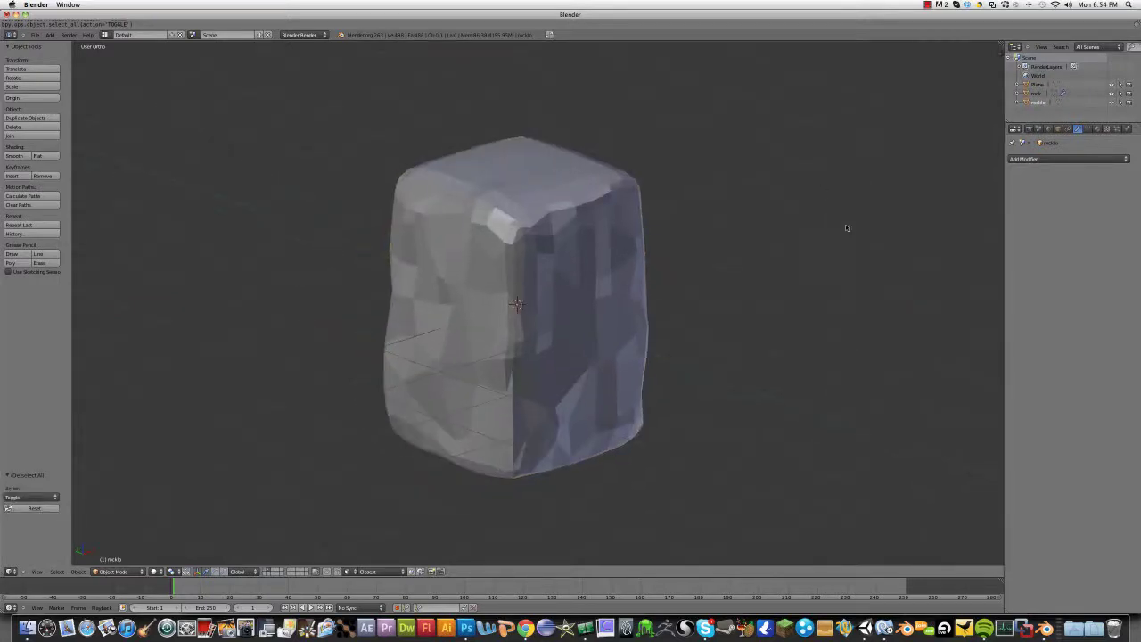
pyautogui.rightClick(563, 265)
pyautogui.moveTo(563, 265); pyautogui.dragTo(583, 269, button='middle')
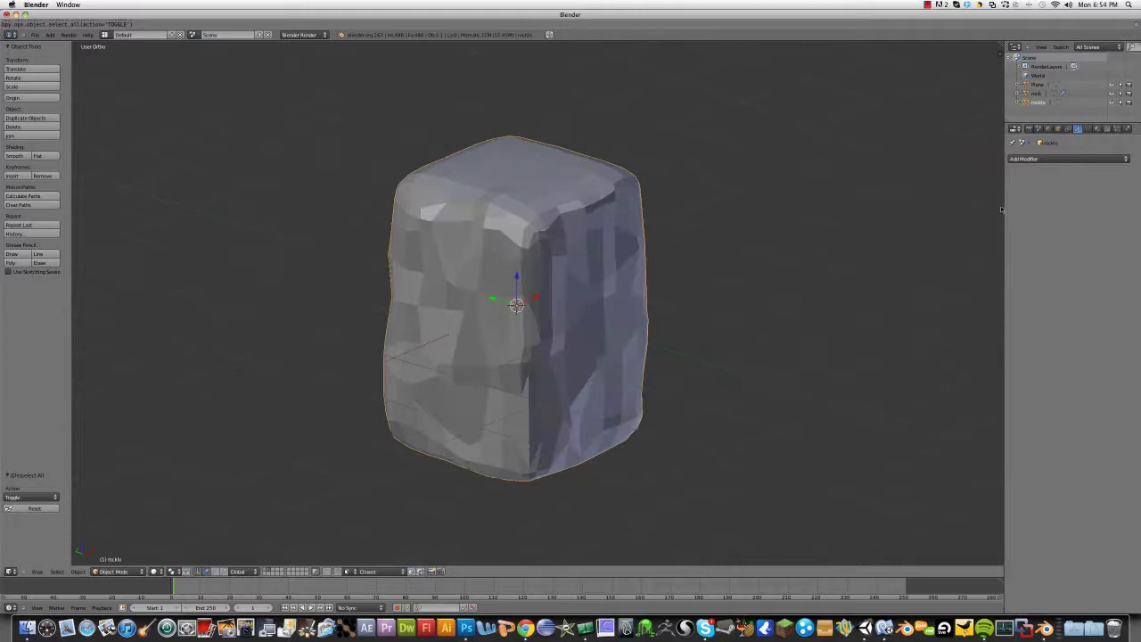
pyautogui.moveTo(1002, 209); pyautogui.dragTo(831, 233)
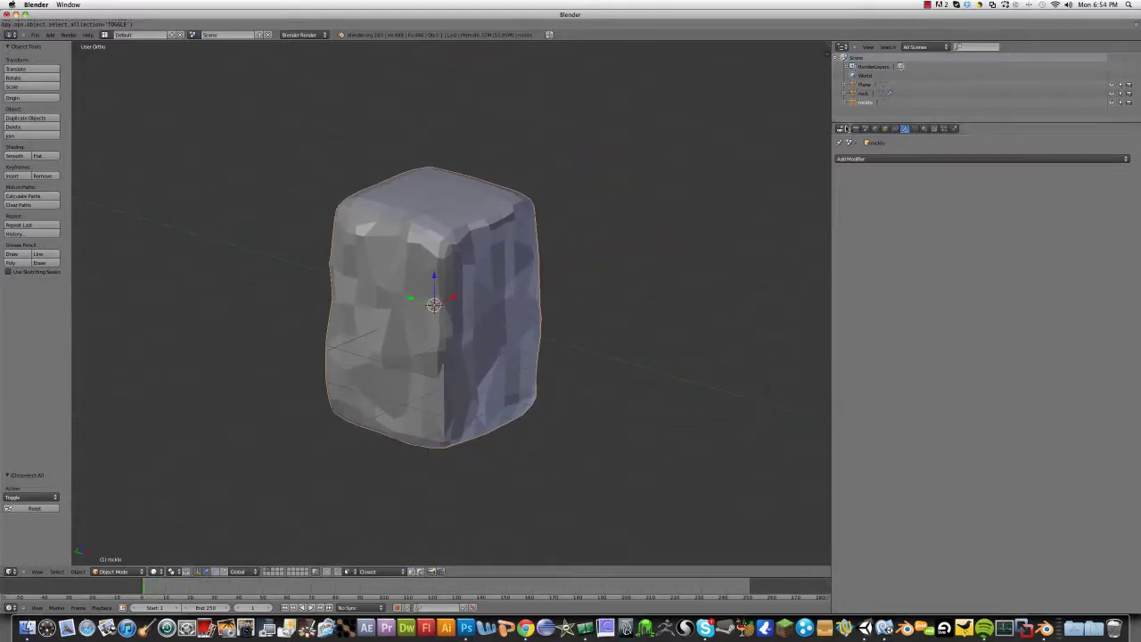
pyautogui.moveTo(848, 124); pyautogui.dragTo(847, 237)
pyautogui.click(842, 46)
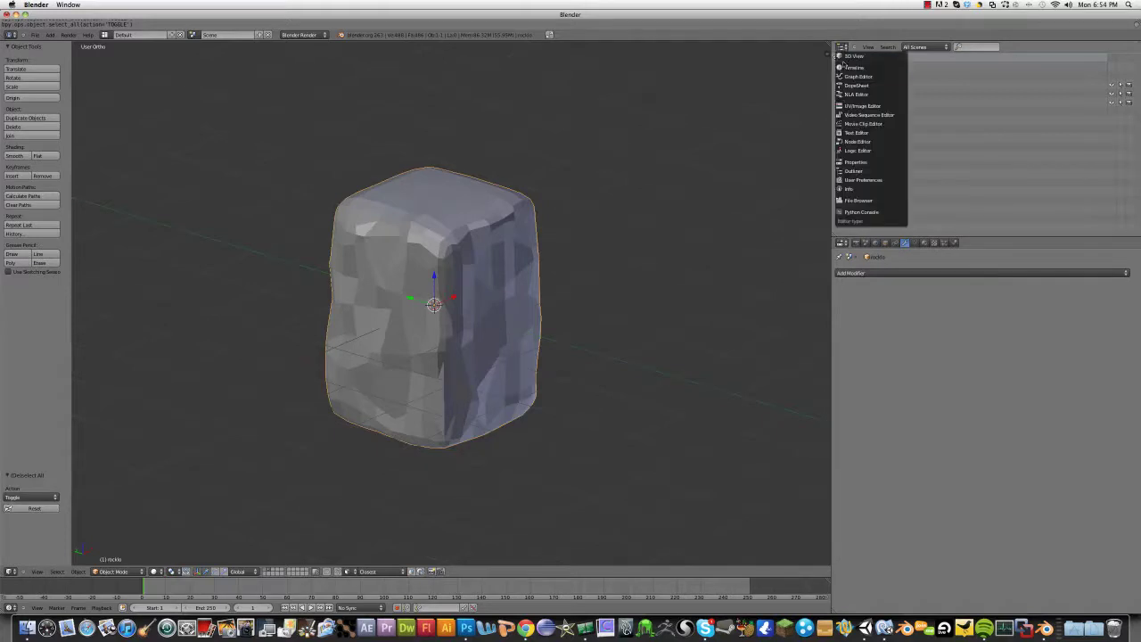
pyautogui.click(850, 106)
pyautogui.moveTo(843, 238); pyautogui.dragTo(843, 355)
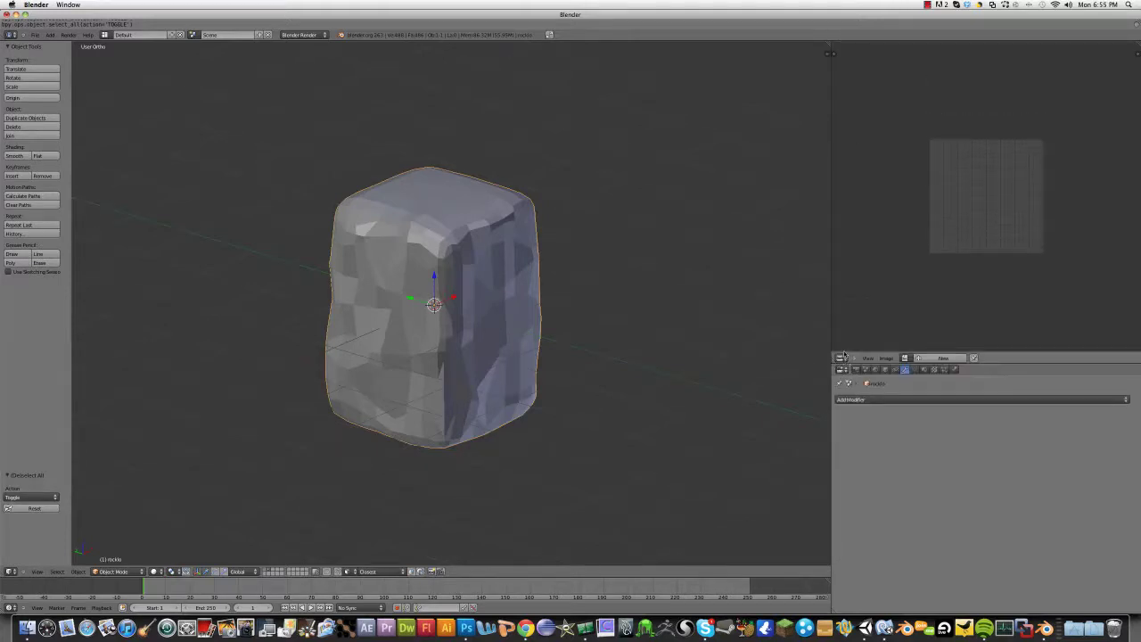
# Step: Create a 1024 by 1024 image named RockNormal with UV Test Grid enabled and Alpha and 32 bit Float disabled
pyautogui.click(943, 358)
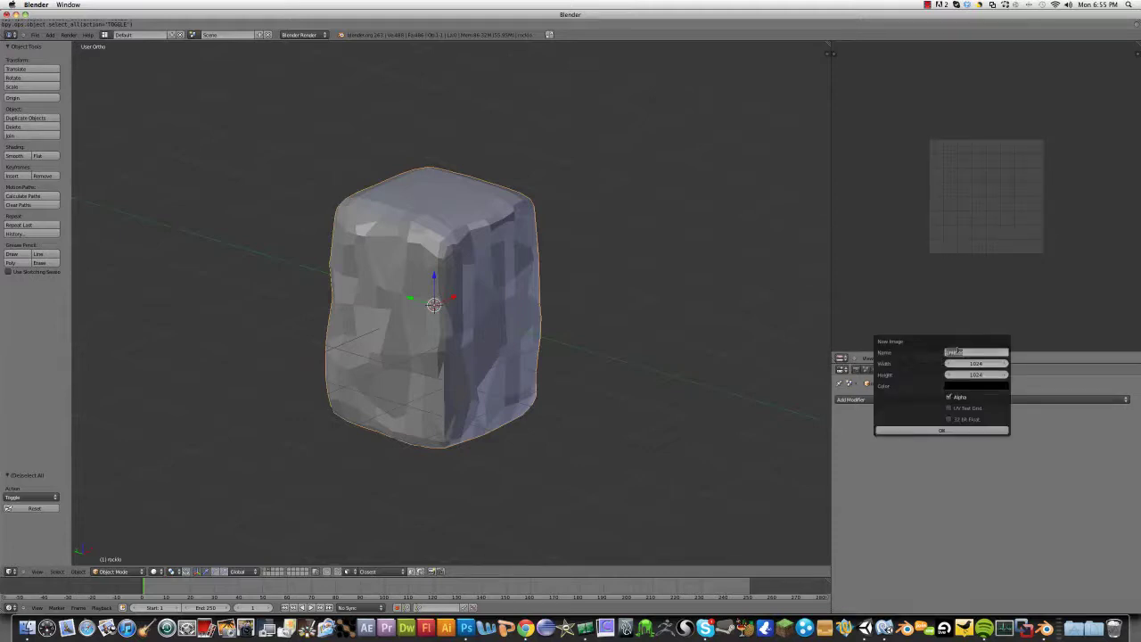
pyautogui.press('BackSpace')
pyautogui.click(948, 418)
pyautogui.click(949, 419)
pyautogui.click(948, 407)
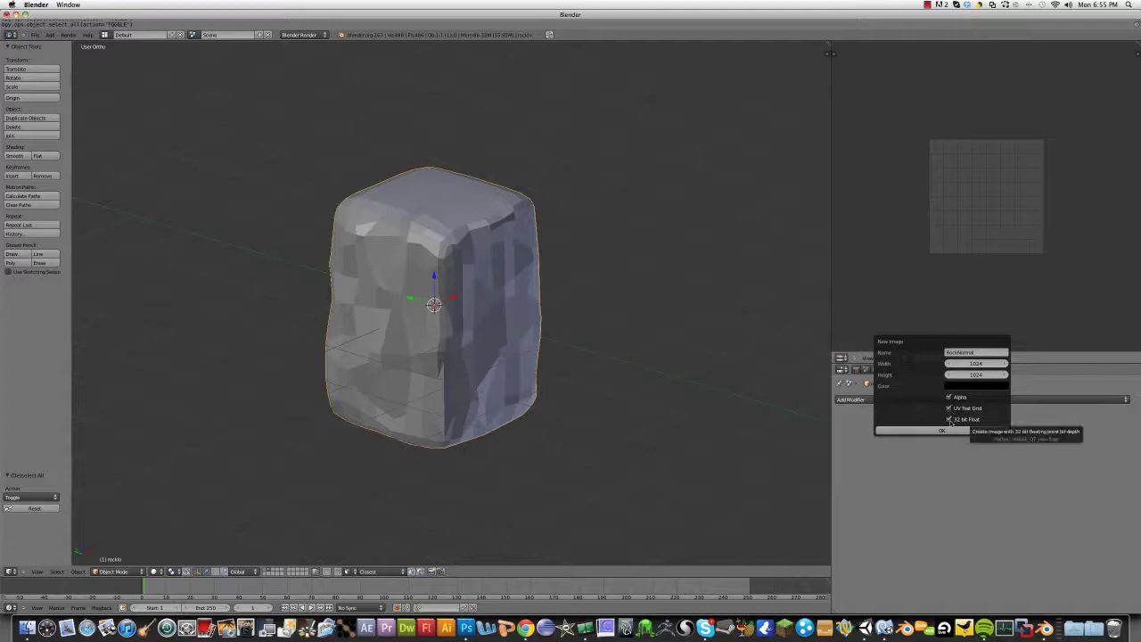
pyautogui.click(949, 419)
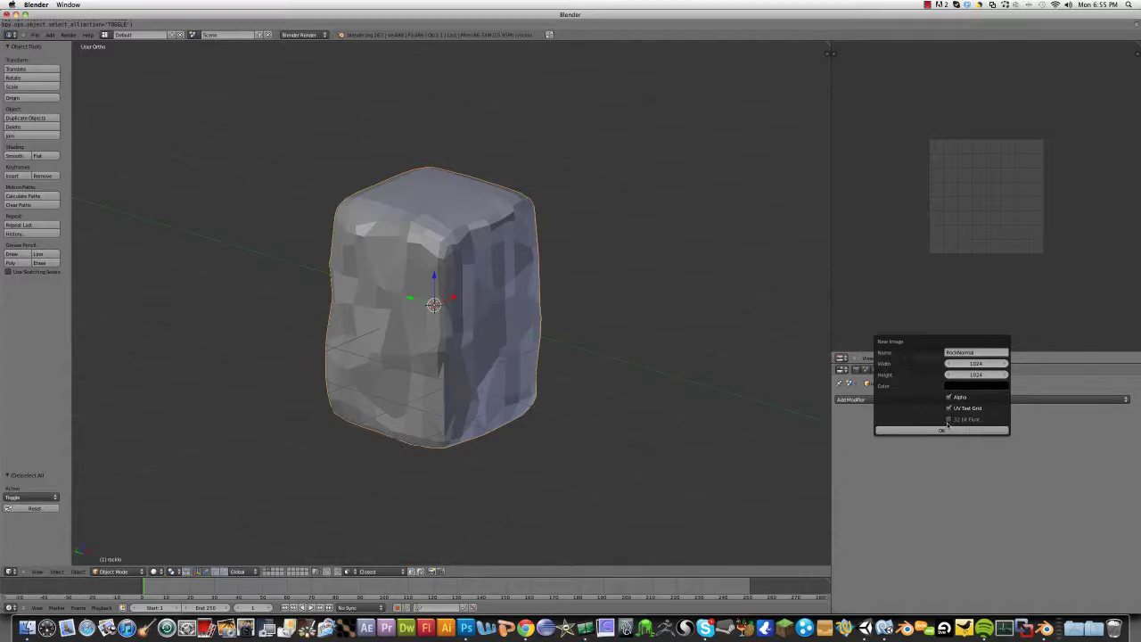
pyautogui.click(949, 397)
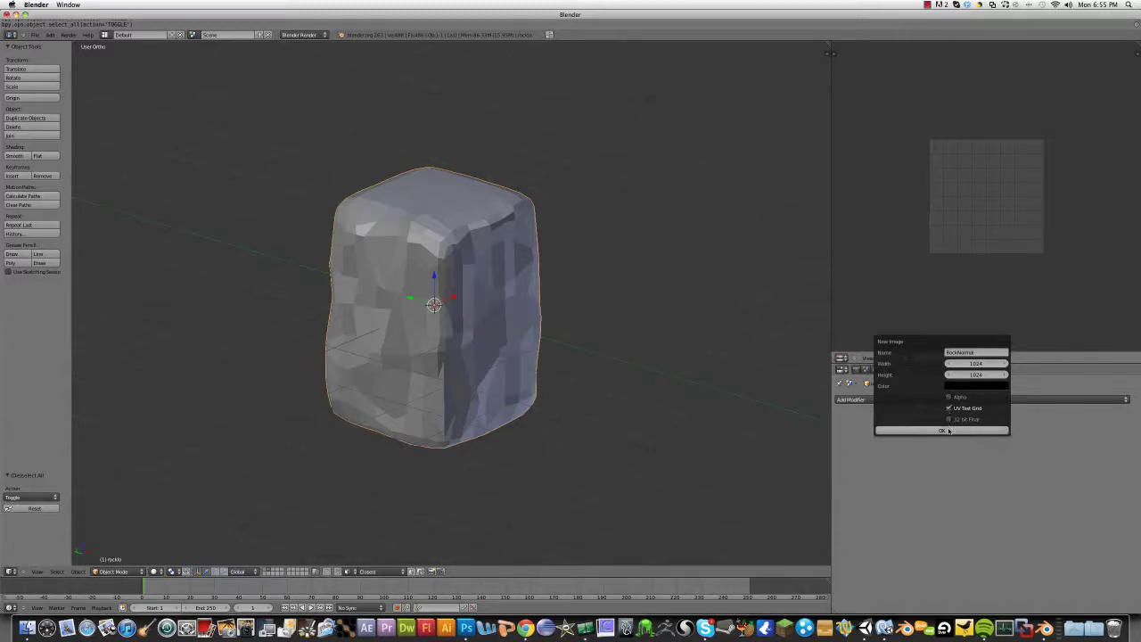
pyautogui.click(948, 431)
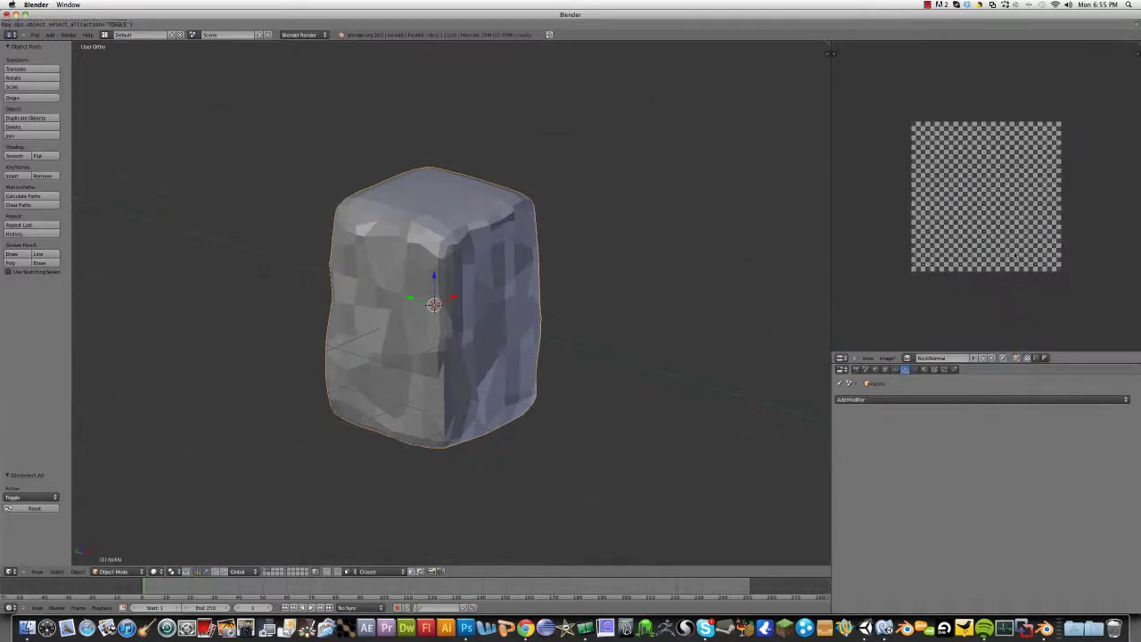
pyautogui.scroll(3, 1013, 257)
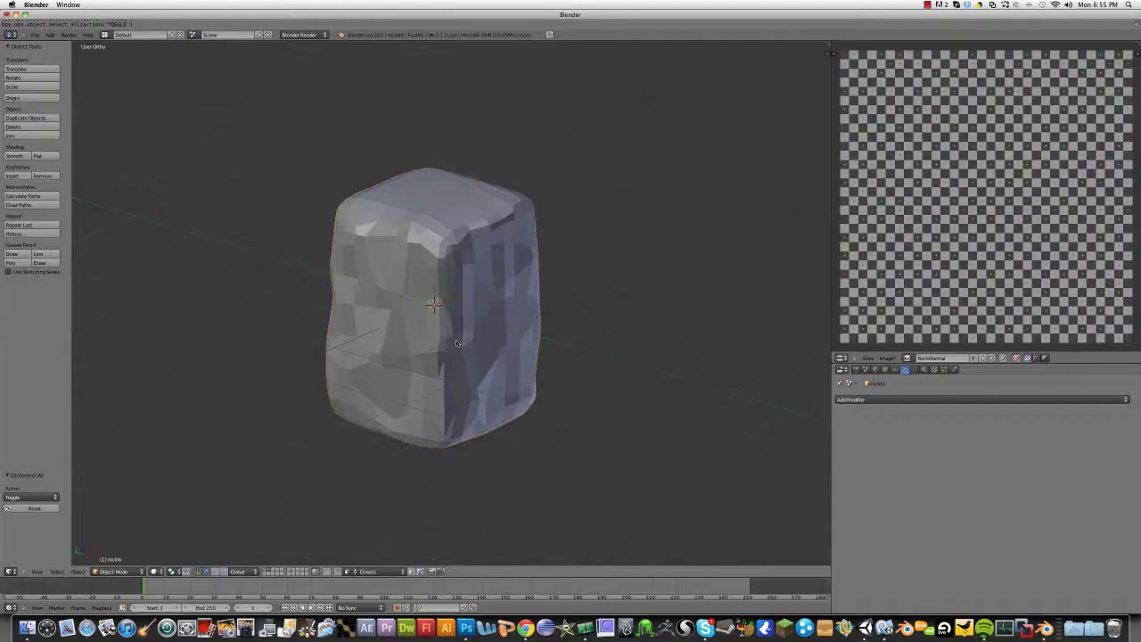
# Step: Unwrap all of rocklo's faces with Smart UV Project at an angle limit of 66
pyautogui.press('Tab')
pyautogui.press('a')
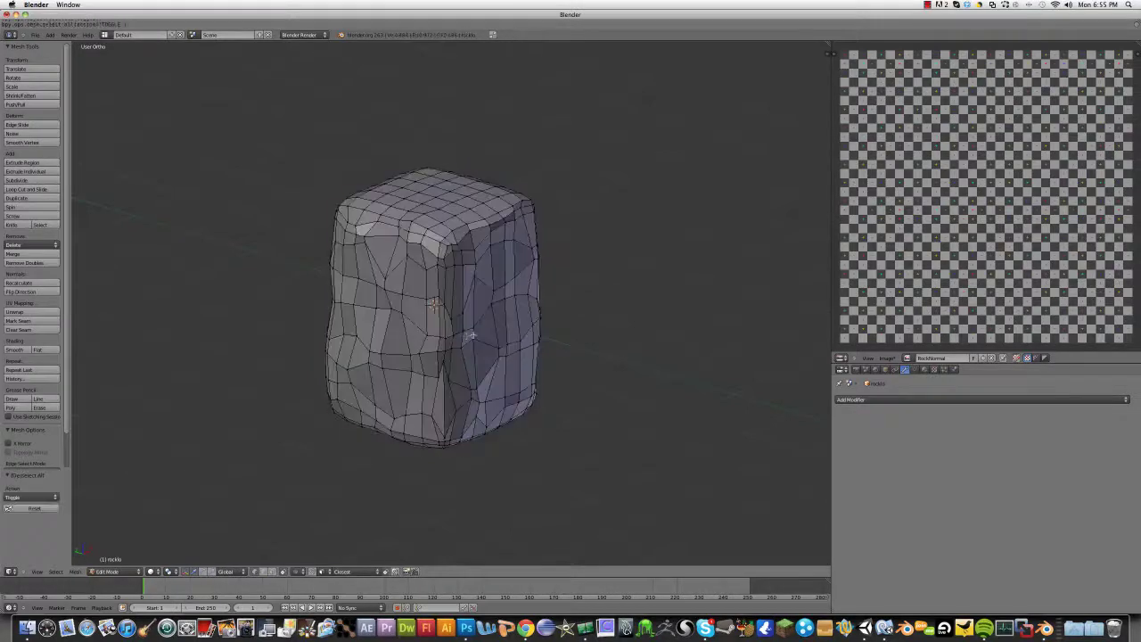
pyautogui.press('a')
pyautogui.press('u')
pyautogui.click(450, 344)
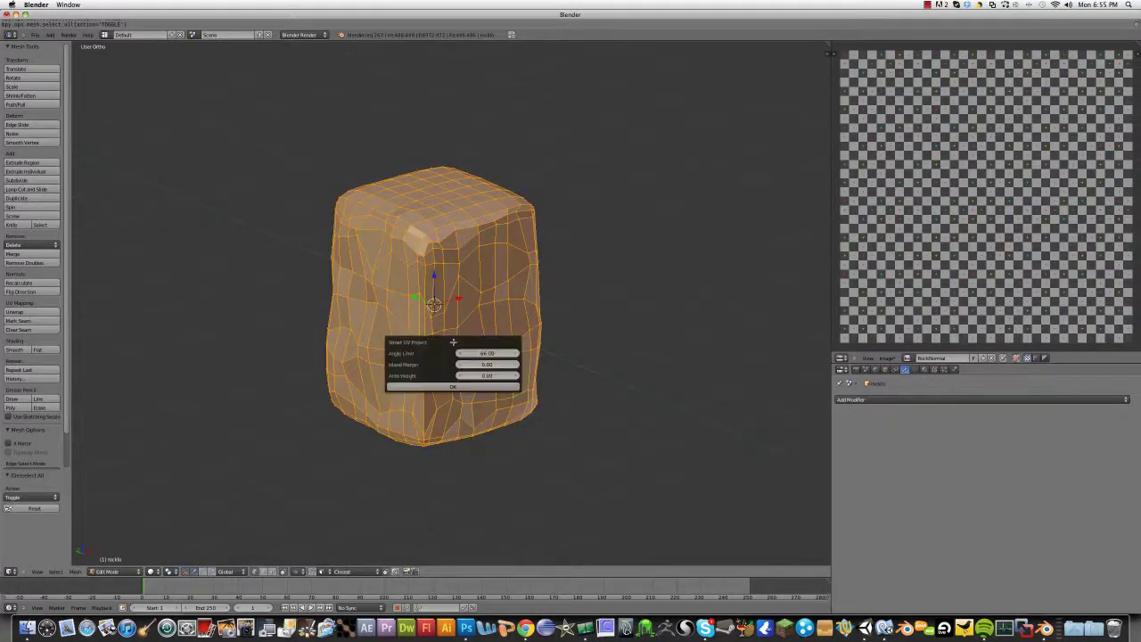
pyautogui.click(477, 386)
# Step: Assign the RockNormal test grid image to rocklo's UV layout
pyautogui.scroll(5, 1045, 269)
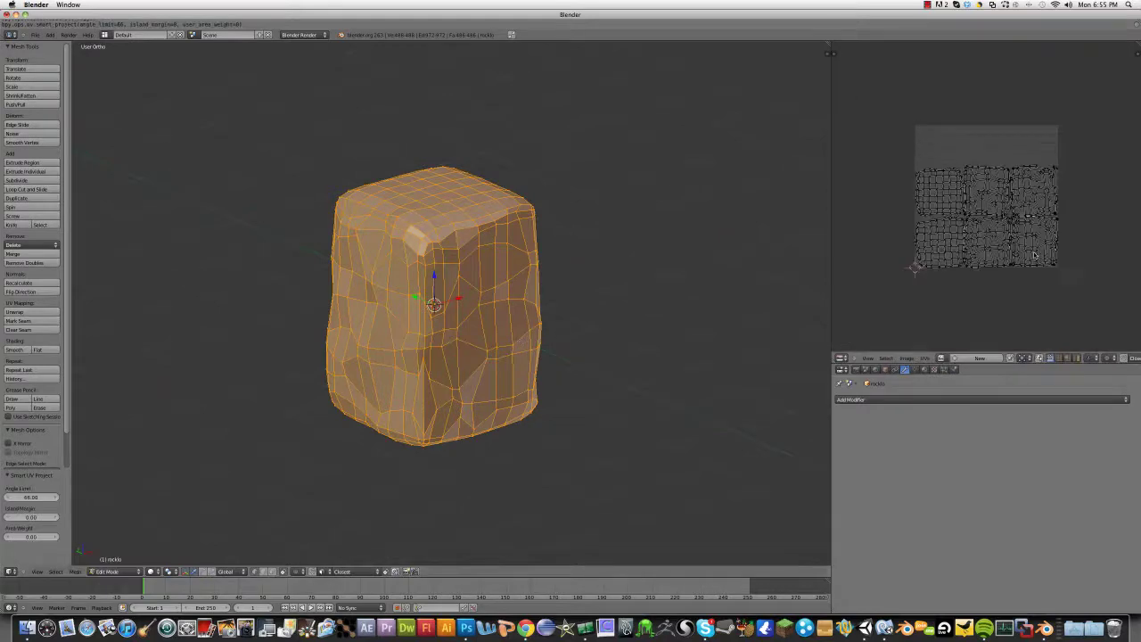
pyautogui.press('a')
pyautogui.click(954, 357)
pyautogui.click(957, 373)
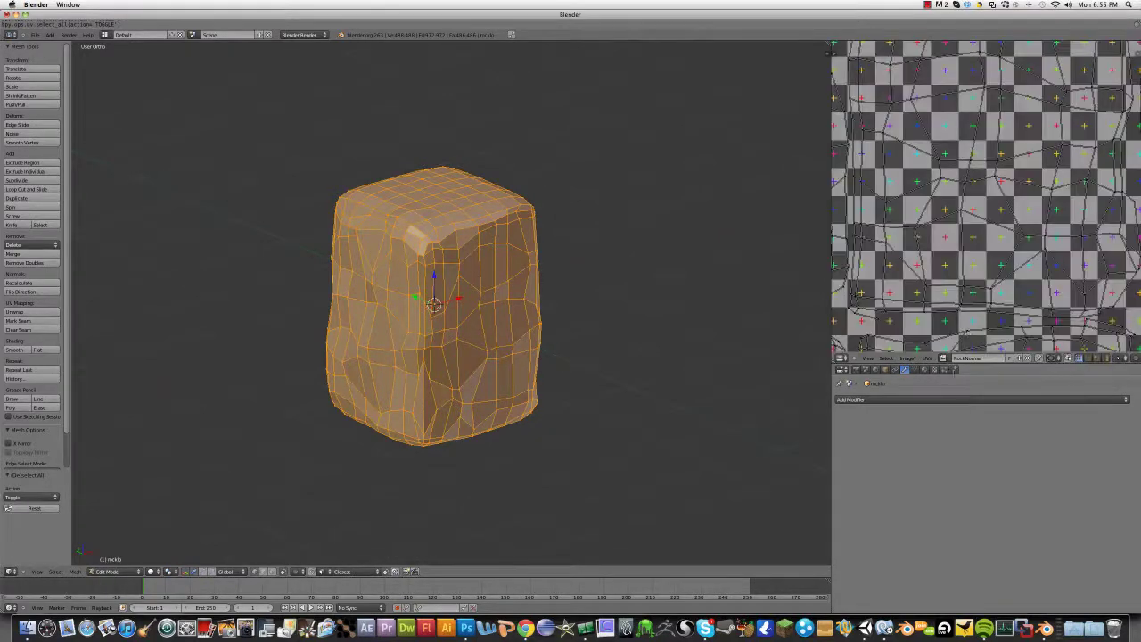
pyautogui.scroll(-4, 967, 299)
pyautogui.press('a')
pyautogui.press('a')
pyautogui.scroll(-2, 967, 298)
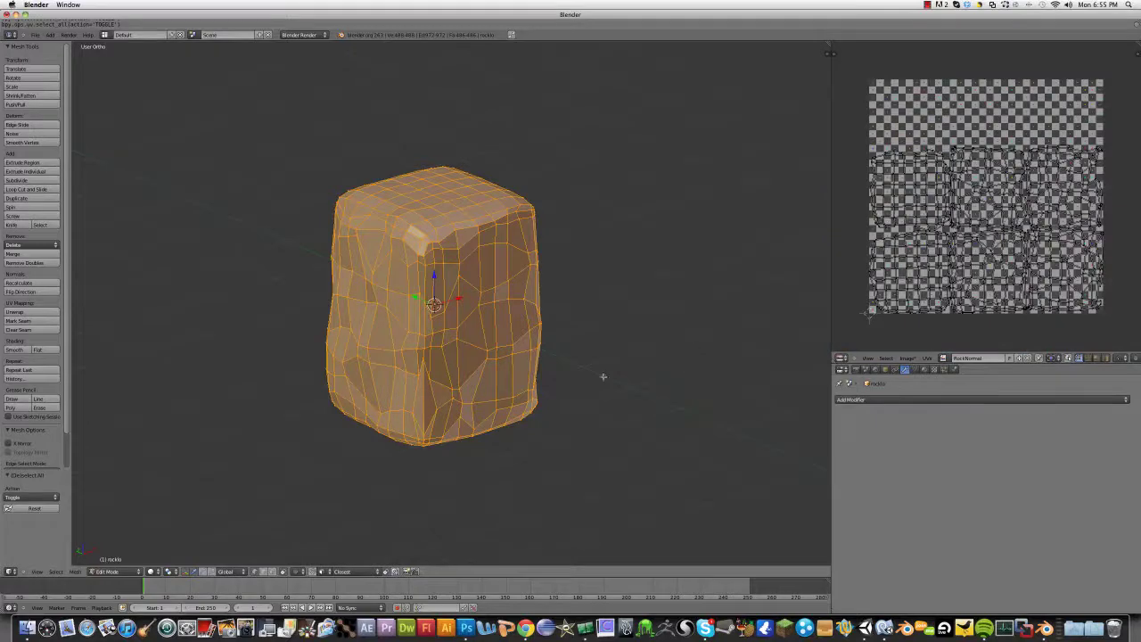
# Step: Switch the viewport to Textured shading and inspect the checker pattern around rocklo in object mode
pyautogui.click(156, 572)
pyautogui.click(178, 535)
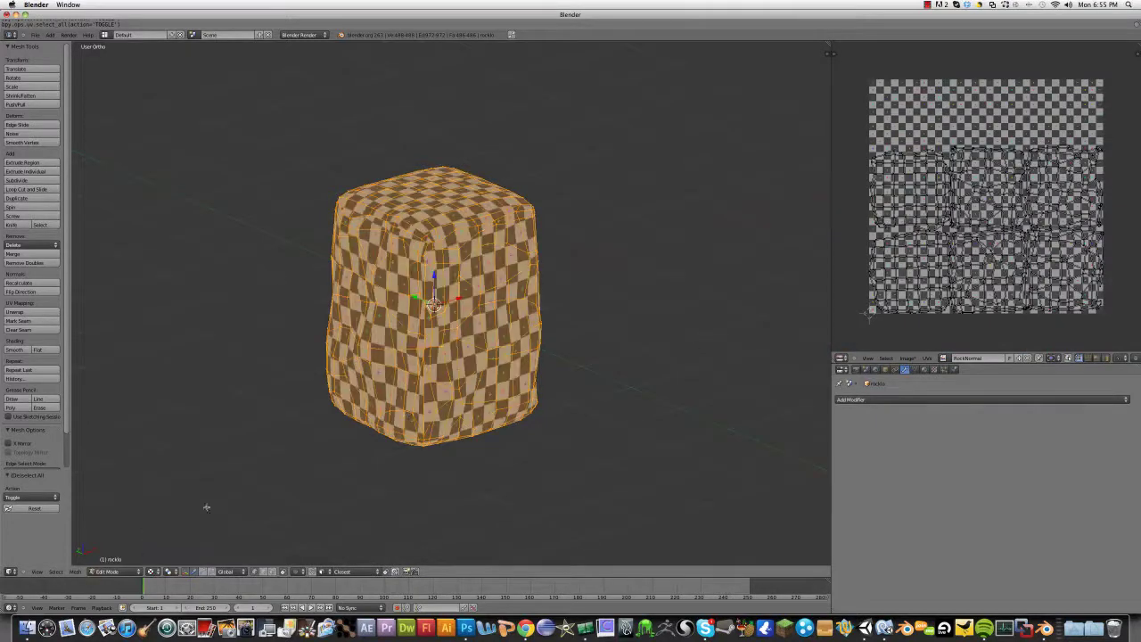
pyautogui.press('a')
pyautogui.press('Tab')
pyautogui.moveTo(499, 401); pyautogui.dragTo(343, 319, button='middle')
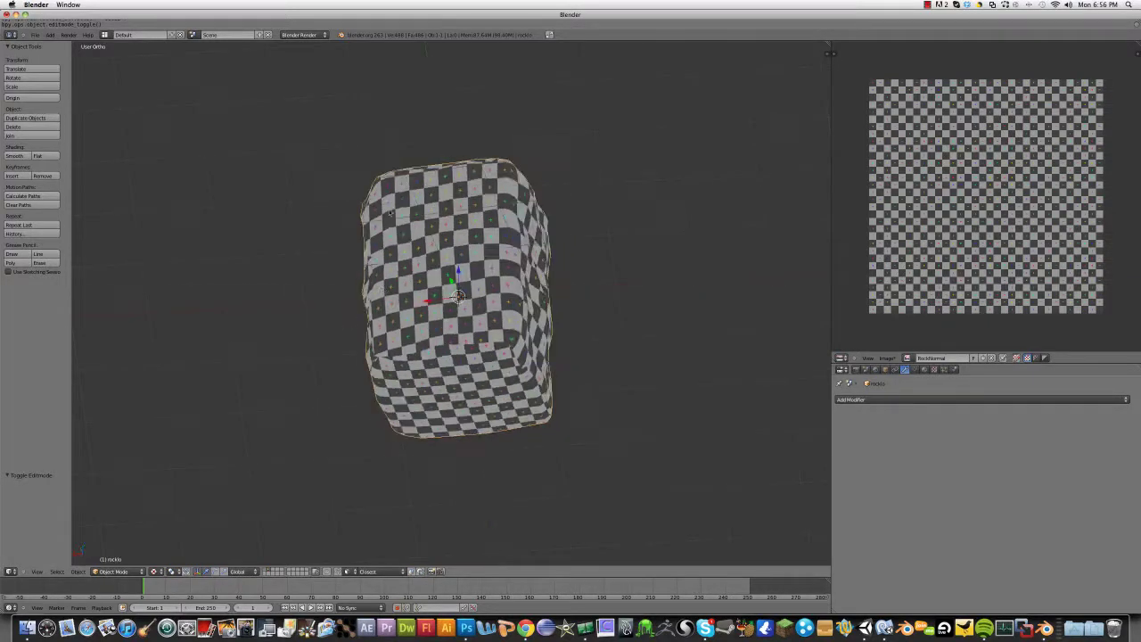
pyautogui.moveTo(431, 266); pyautogui.dragTo(446, 242, button='middle')
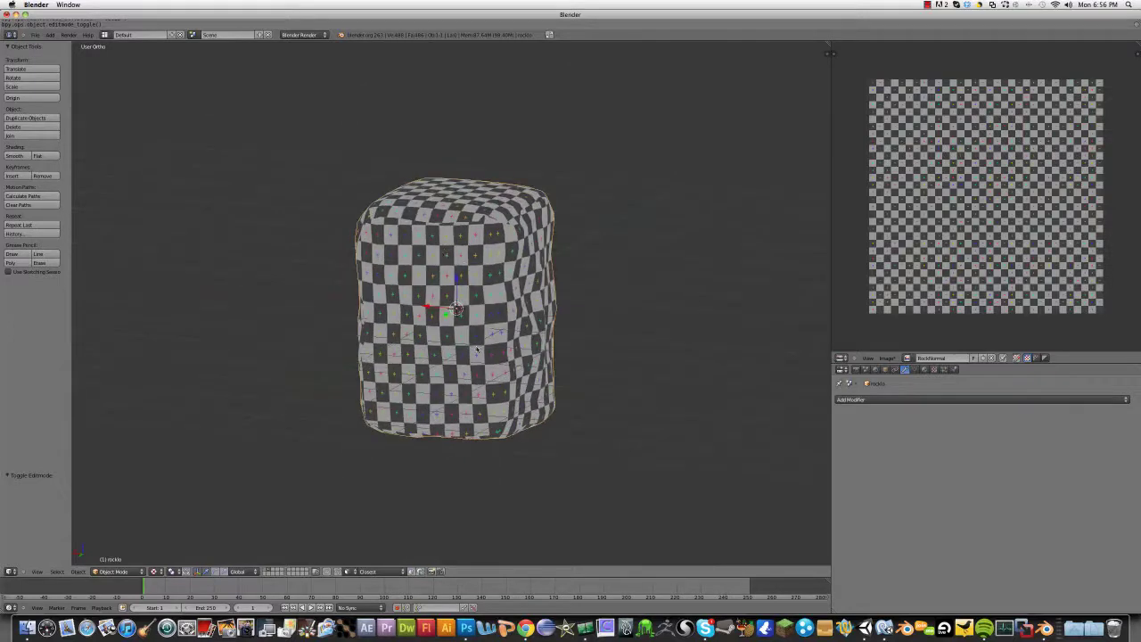
pyautogui.moveTo(477, 348); pyautogui.dragTo(488, 319, button='middle')
# Step: Select all of rocklo's UVs in edit mode and average the scale of their islands
pyautogui.press('Tab')
pyautogui.press('a')
pyautogui.press('a')
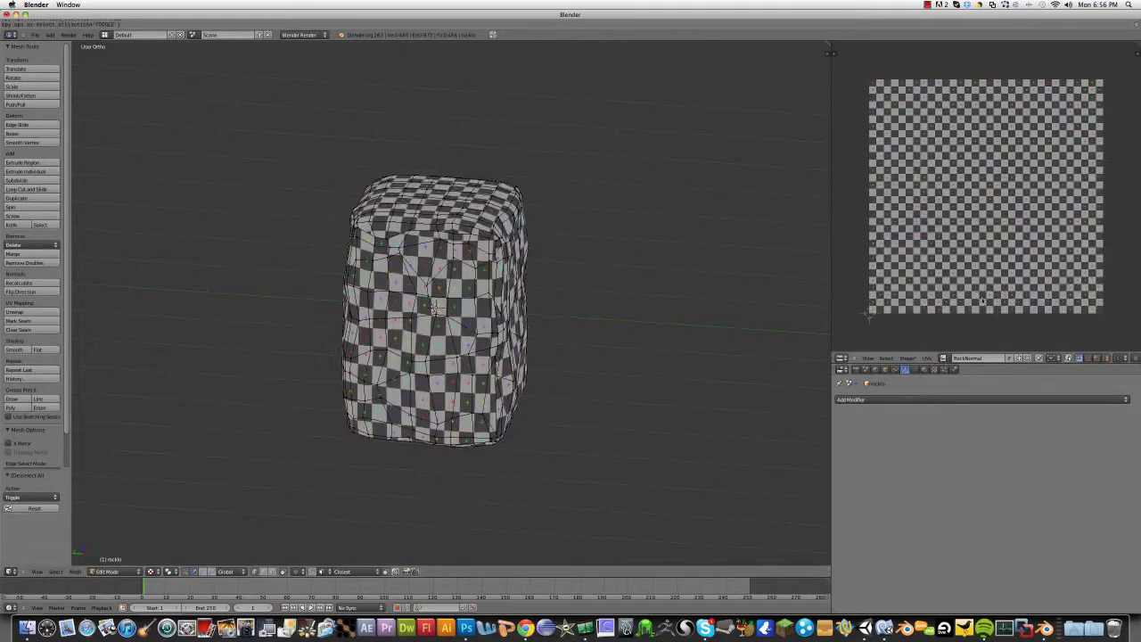
pyautogui.press('a')
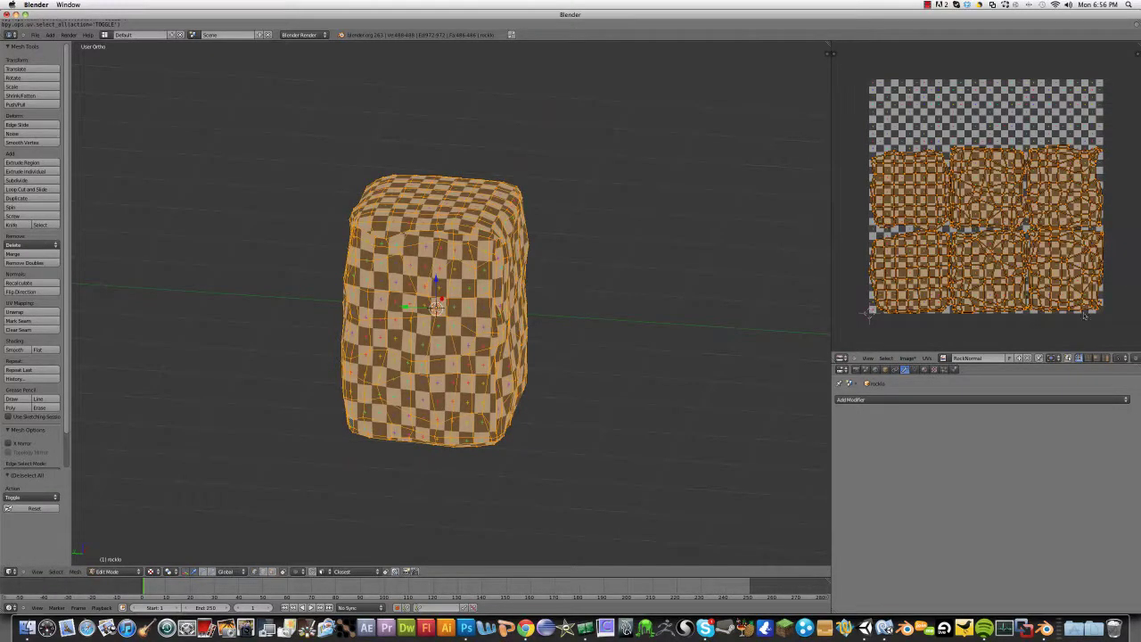
pyautogui.click(927, 358)
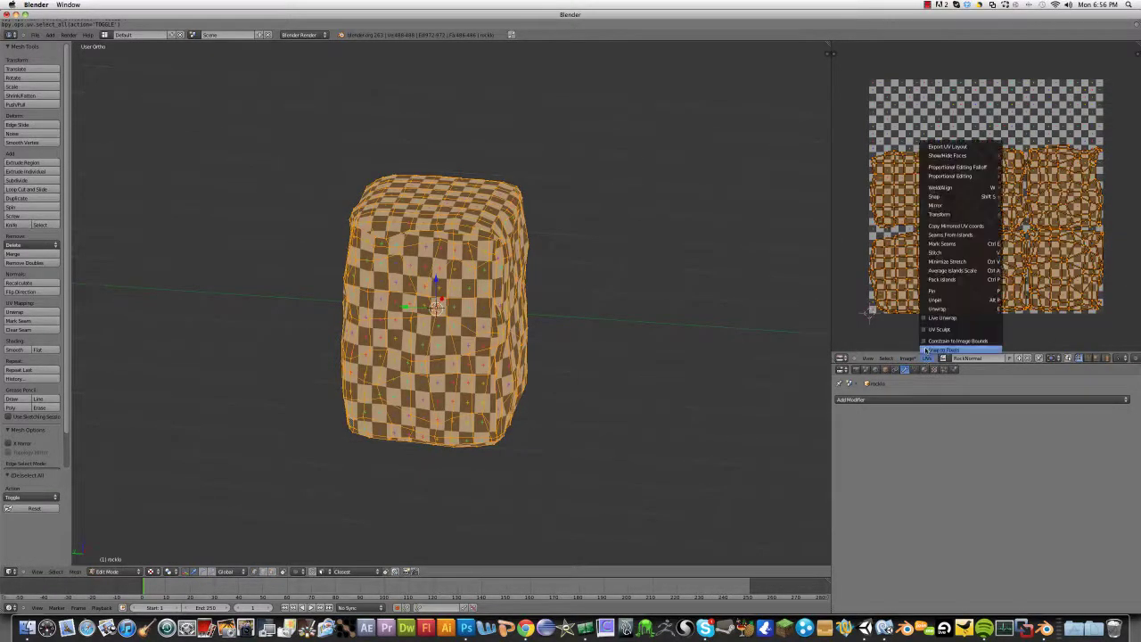
pyautogui.click(951, 271)
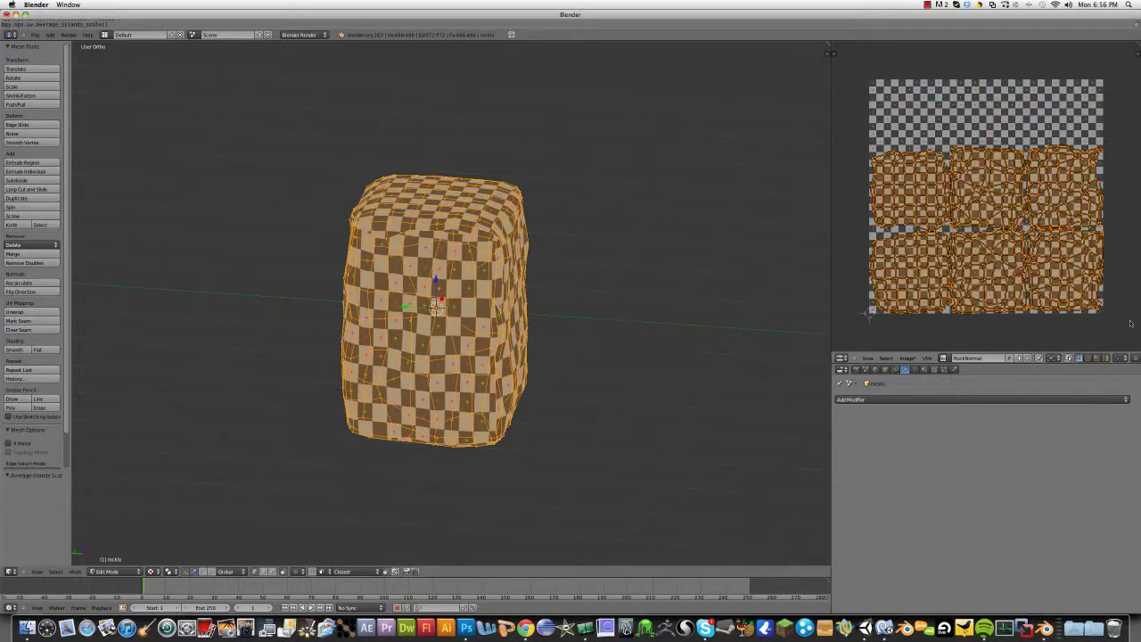
# Step: Scale all of rocklo's UV islands down slightly and return to object mode
pyautogui.press('s')
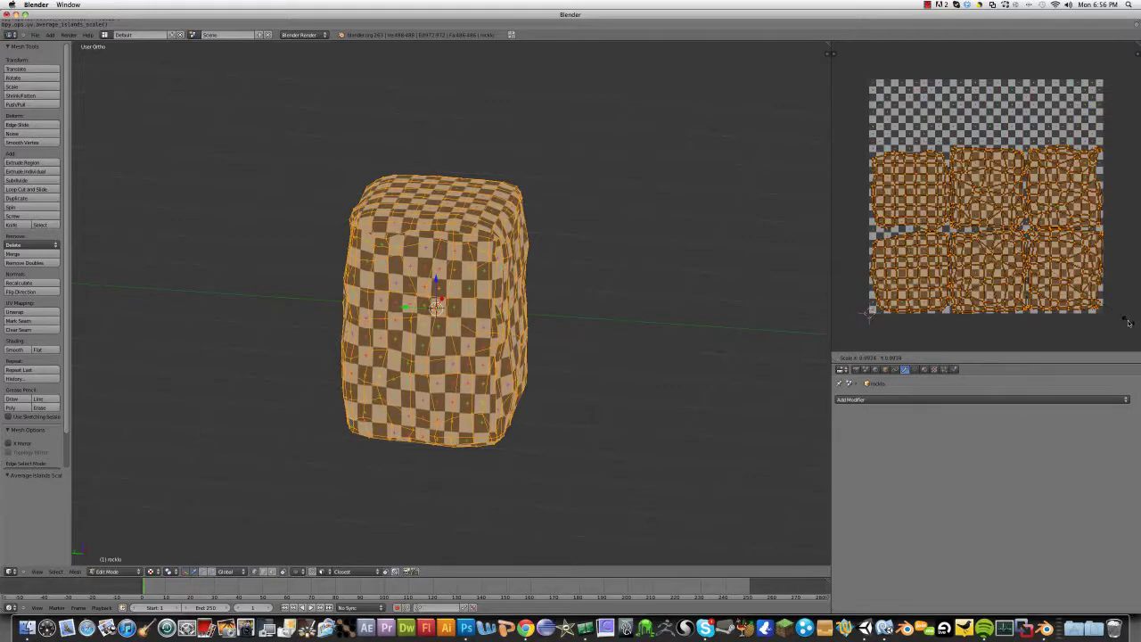
pyautogui.click(1127, 322)
pyautogui.press('a')
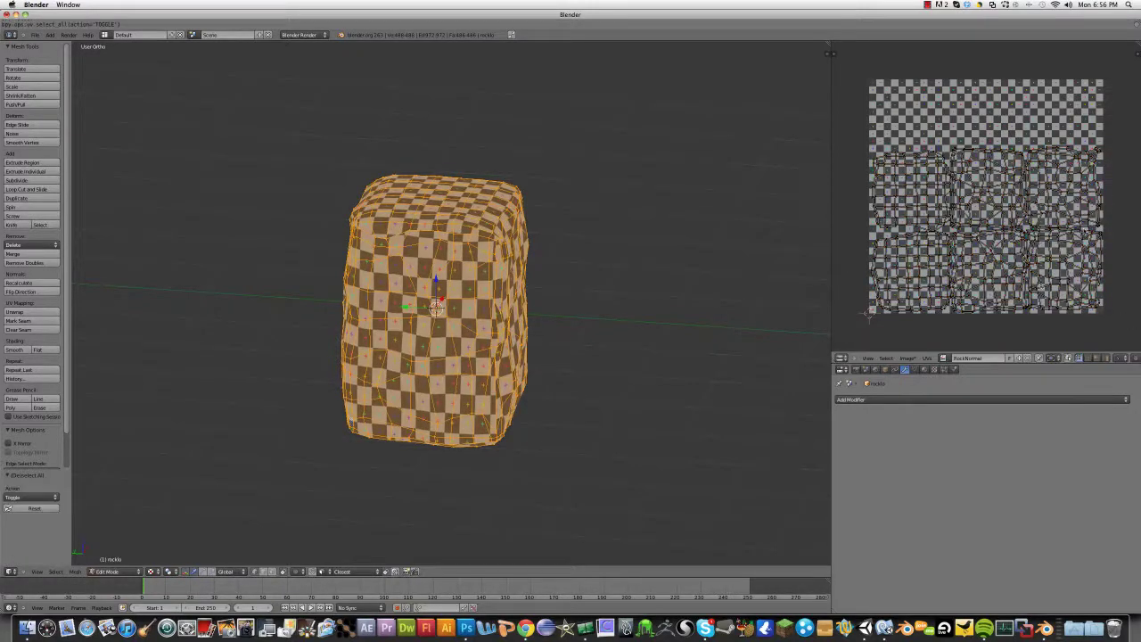
pyautogui.press('Tab')
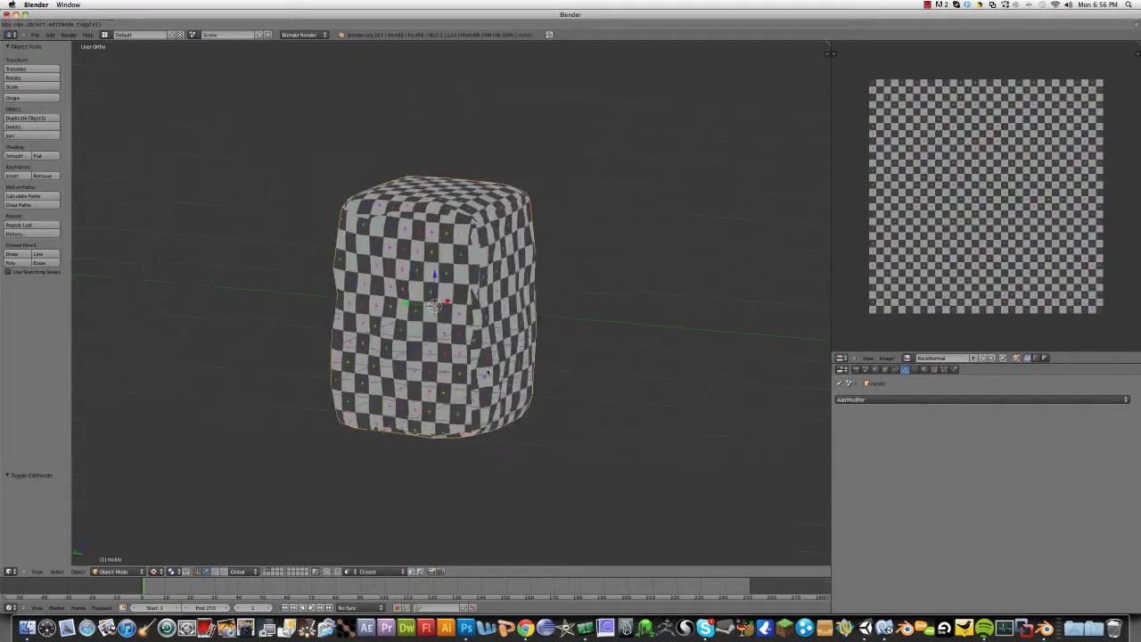
pyautogui.press('Tab')
pyautogui.press('a')
pyautogui.press('a')
pyautogui.press('a')
pyautogui.press('a')
pyautogui.press('a')
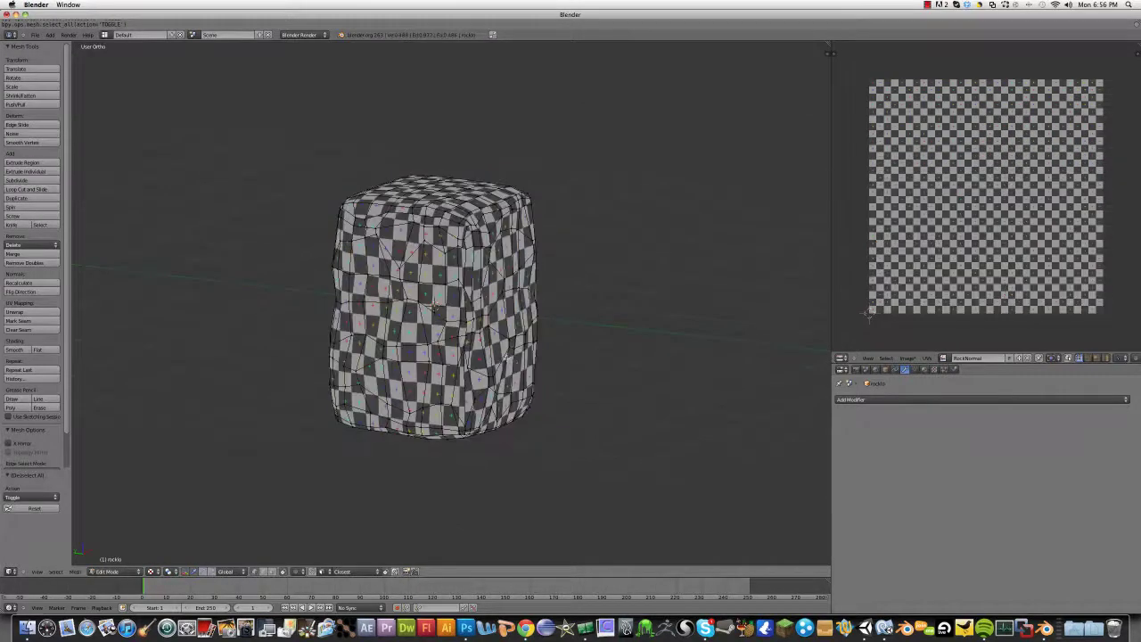
pyautogui.press('Tab')
pyautogui.moveTo(506, 357); pyautogui.dragTo(521, 364, button='middle')
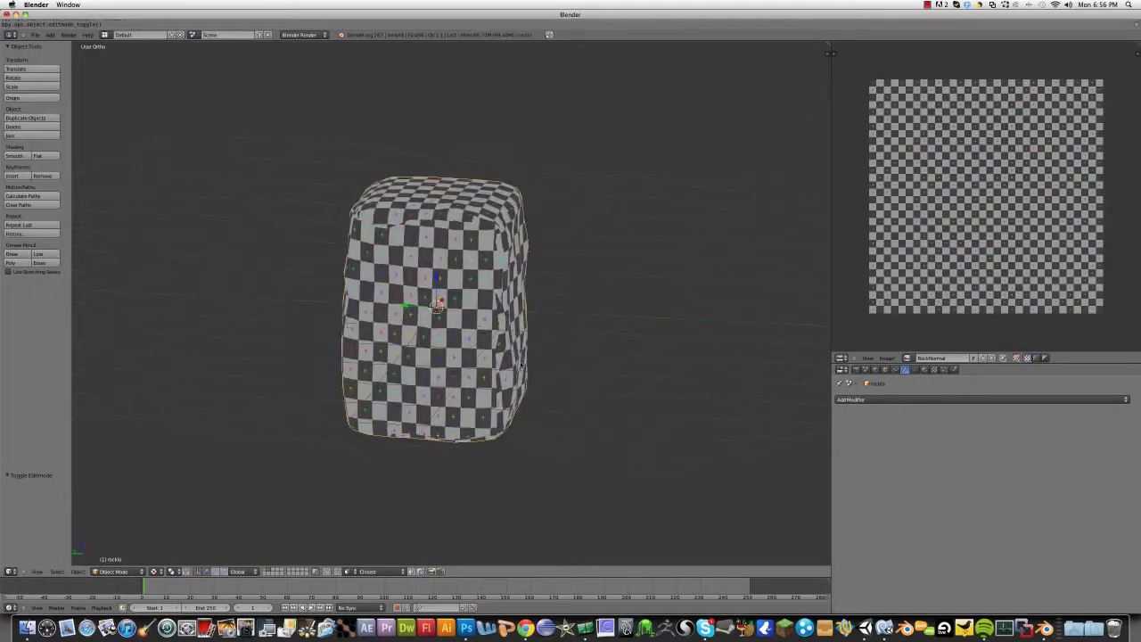
# Step: Show only the layer holding the sculpted high-poly rock and switch the viewport to Solid shading
pyautogui.click(265, 571)
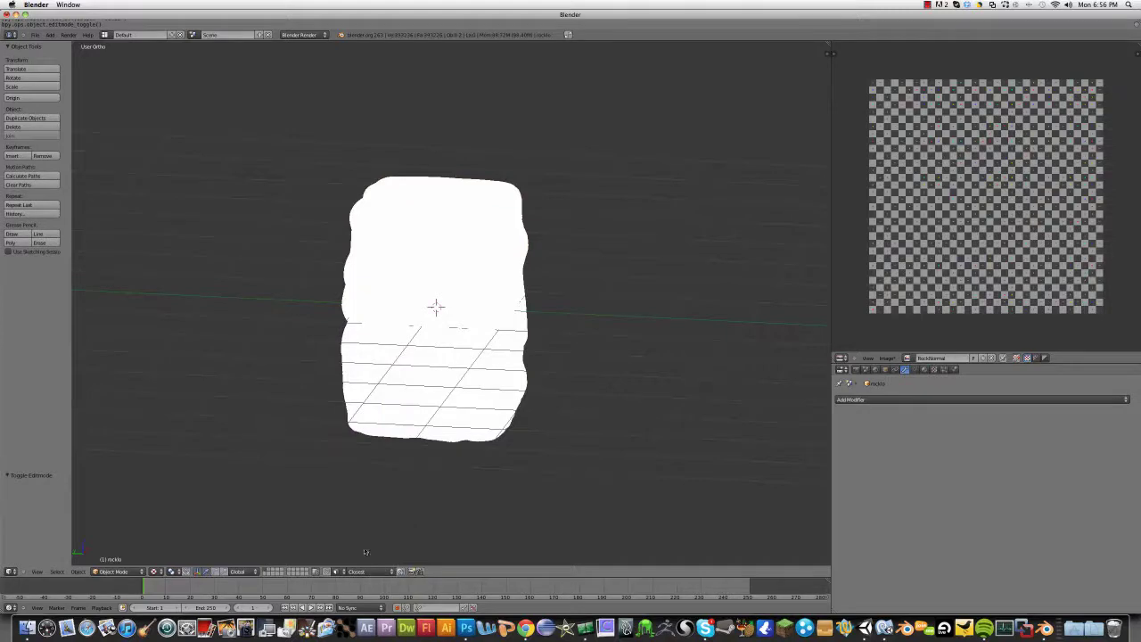
pyautogui.moveTo(408, 444); pyautogui.dragTo(404, 447, button='middle')
pyautogui.click(164, 572)
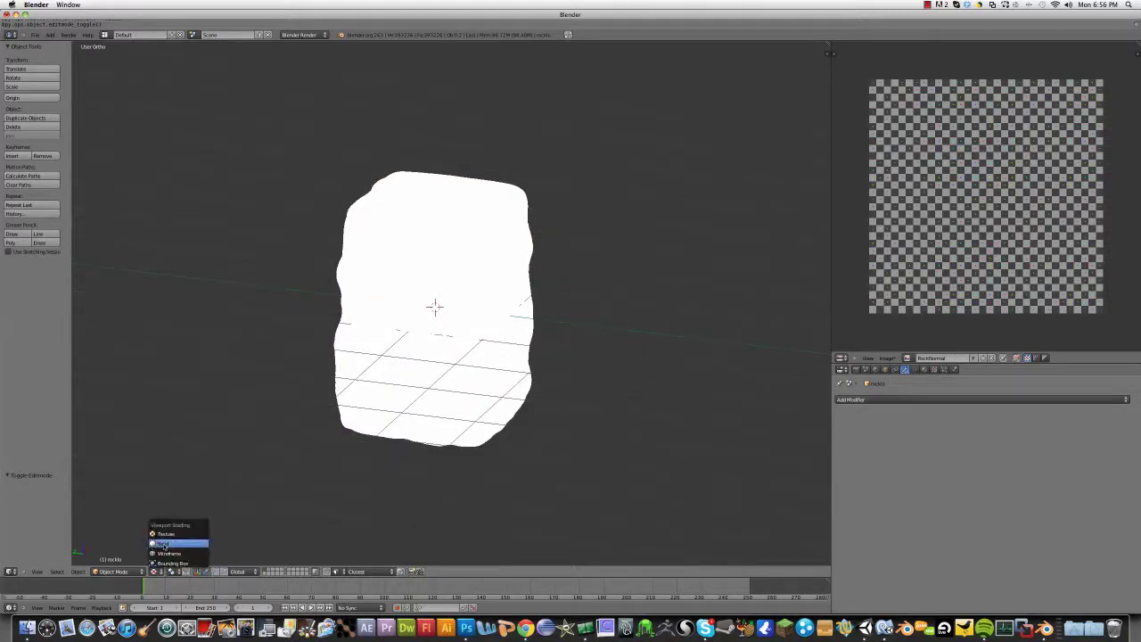
pyautogui.click(163, 543)
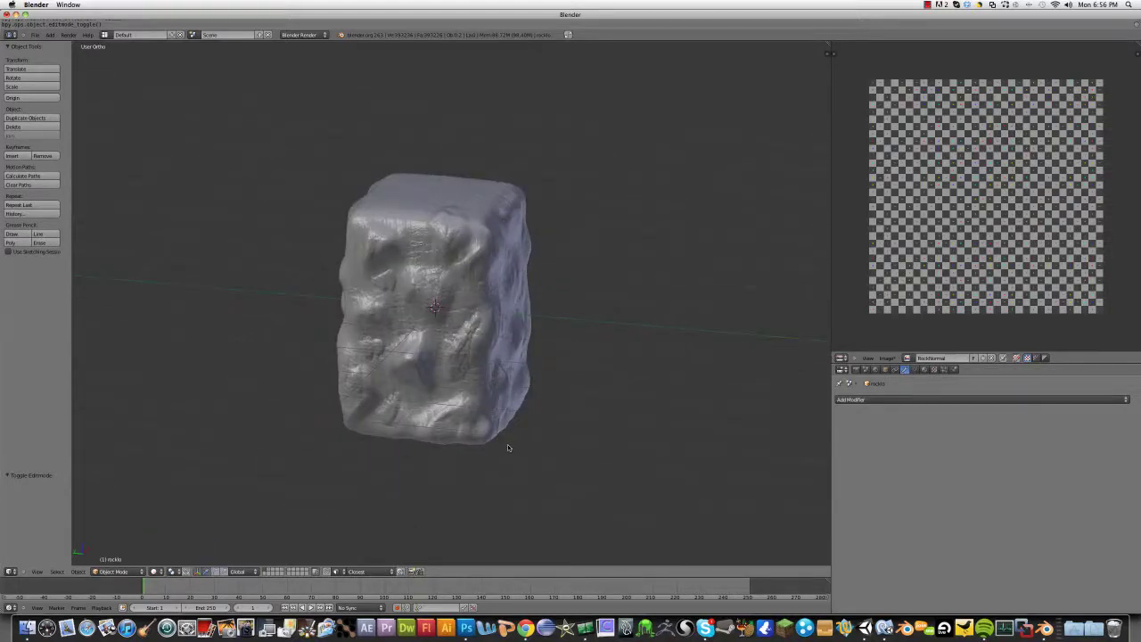
# Step: Enable Textured Solid in the viewport display settings and keep the viewport in Solid shading
pyautogui.press('n')
pyautogui.click(764, 394)
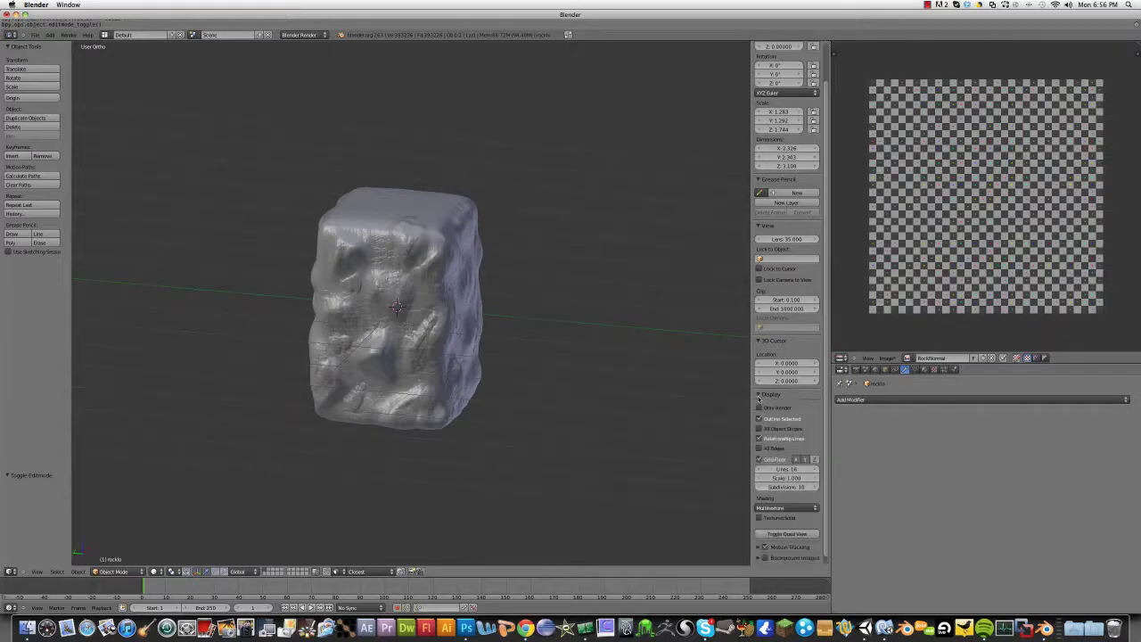
pyautogui.click(759, 508)
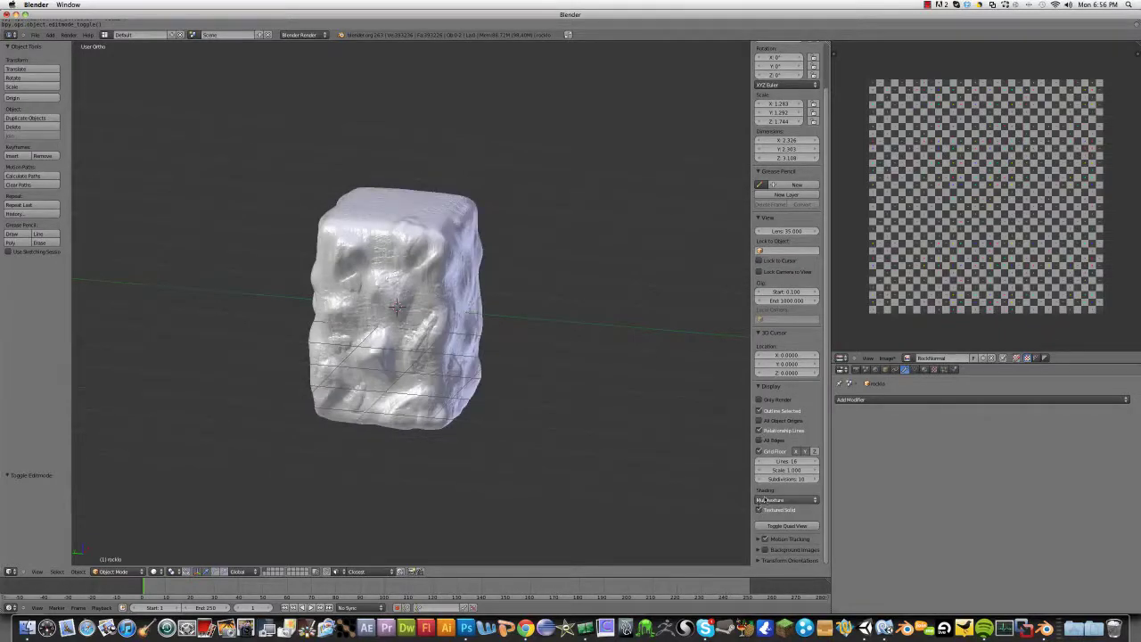
pyautogui.click(159, 572)
pyautogui.click(168, 542)
# Step: Compare textured rocklo with the sculpted rock by viewing their layers in turn, and hide the viewport properties
pyautogui.click(268, 568)
pyautogui.moveTo(271, 548); pyautogui.dragTo(359, 510, button='middle')
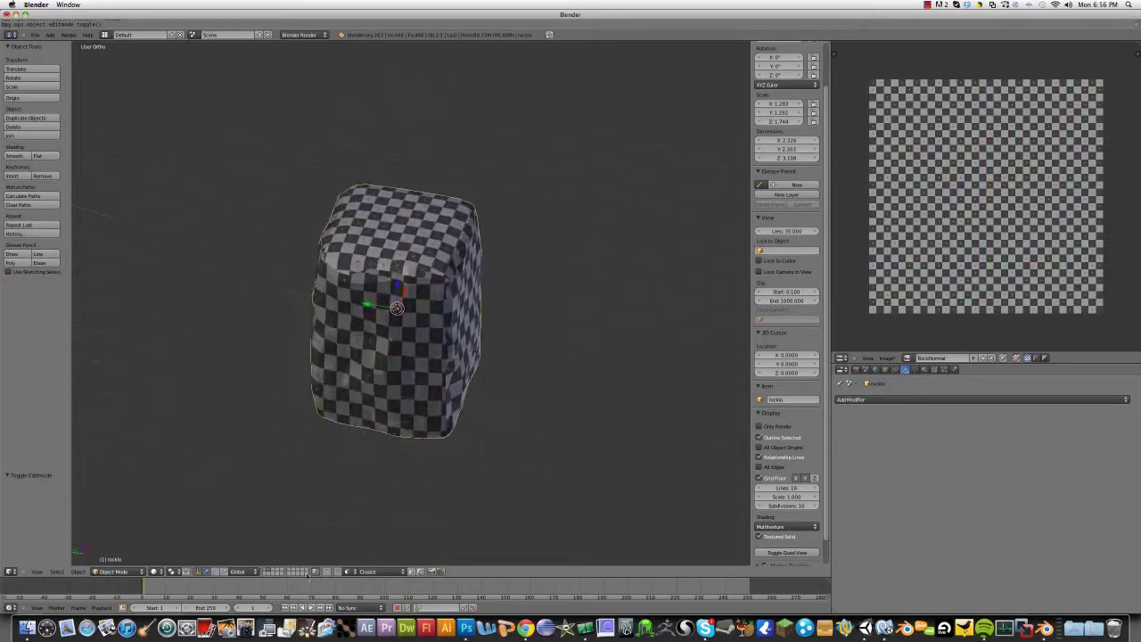
pyautogui.click(268, 573)
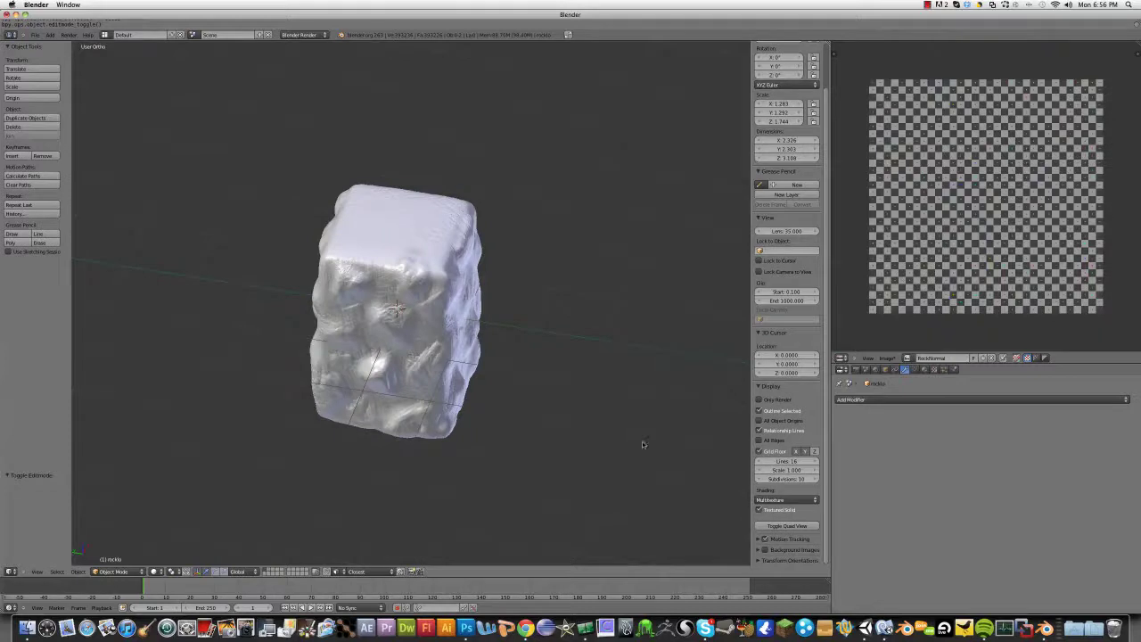
pyautogui.press('n')
pyautogui.moveTo(645, 443); pyautogui.dragTo(585, 408, button='middle')
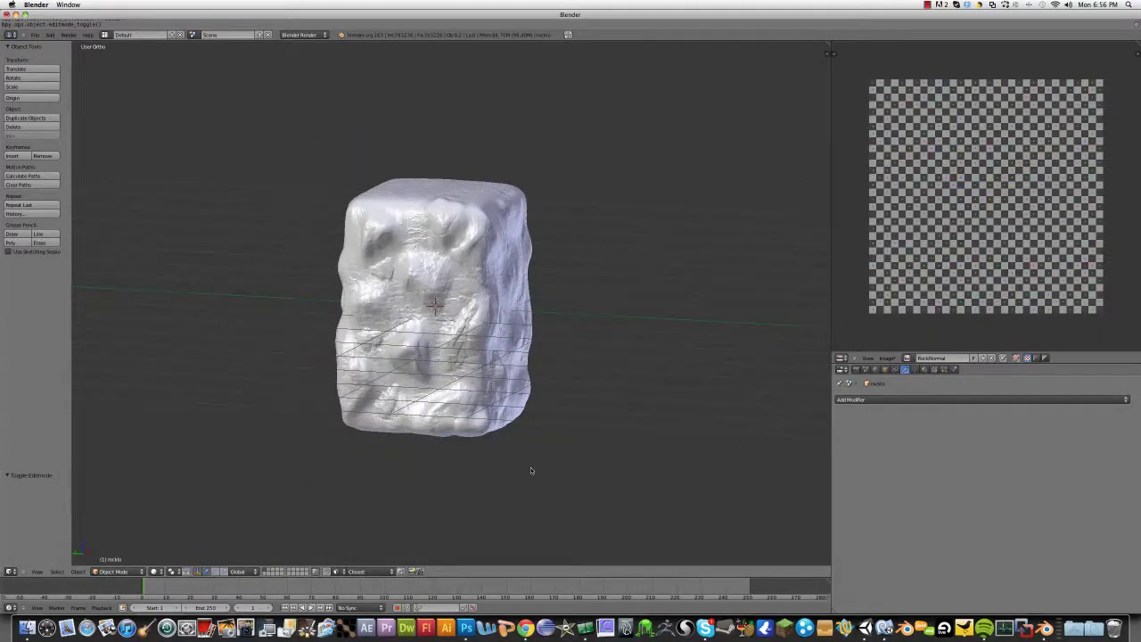
# Step: Display the rocklo layer together with the sculpted rock's layer and deselect all objects
pyautogui.keyDown('shift'); pyautogui.click(268, 571); pyautogui.keyUp('shift')
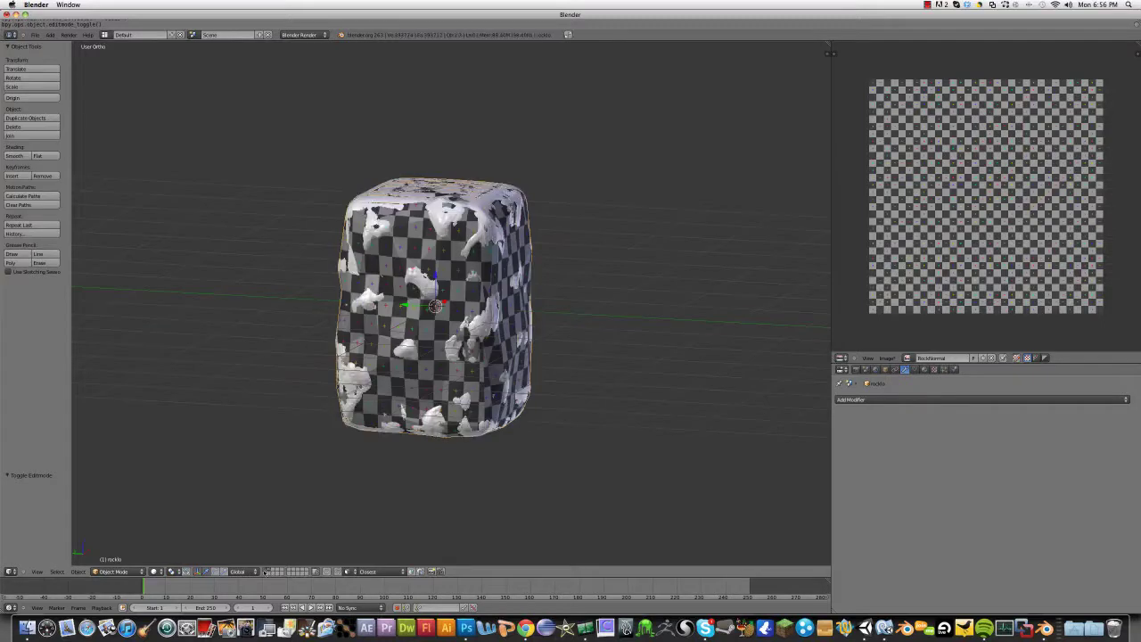
pyautogui.moveTo(426, 466); pyautogui.dragTo(427, 486, button='middle')
pyautogui.press('a')
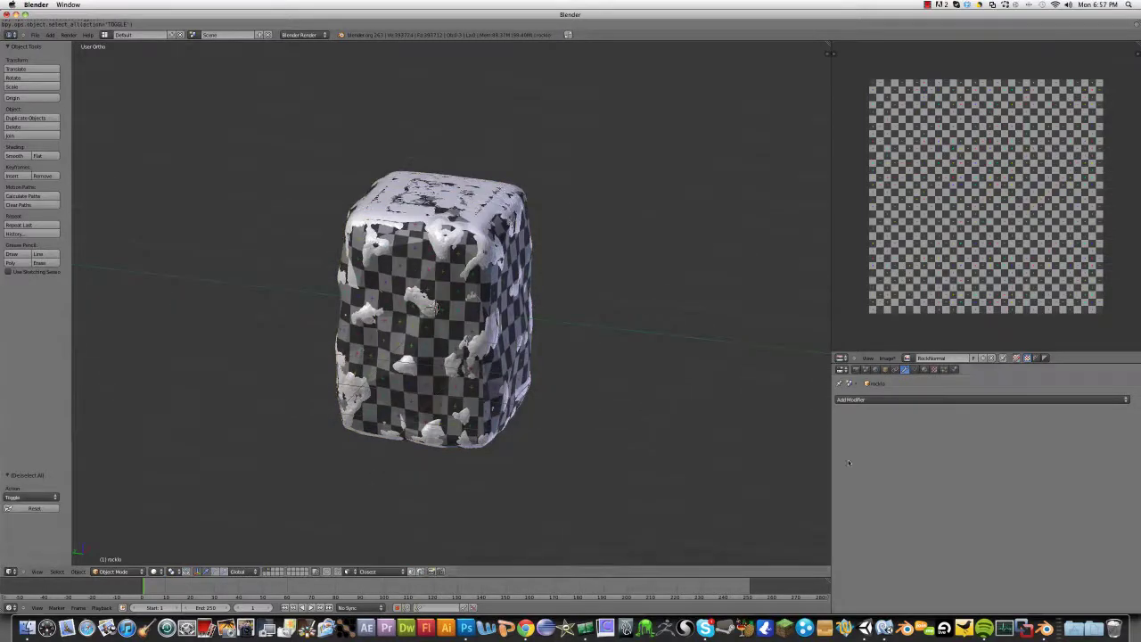
# Step: Configure the render bake settings with Bake Mode set to Normals and Selected to Active enabled
pyautogui.click(856, 369)
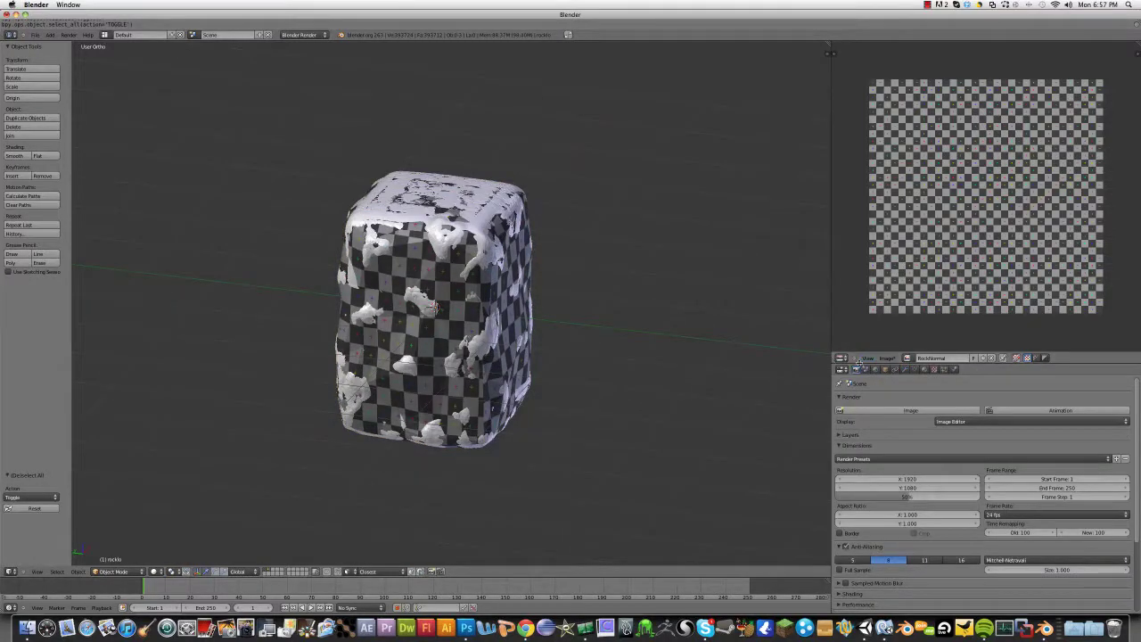
pyautogui.moveTo(855, 354); pyautogui.dragTo(854, 289)
pyautogui.scroll(-2, 915, 484)
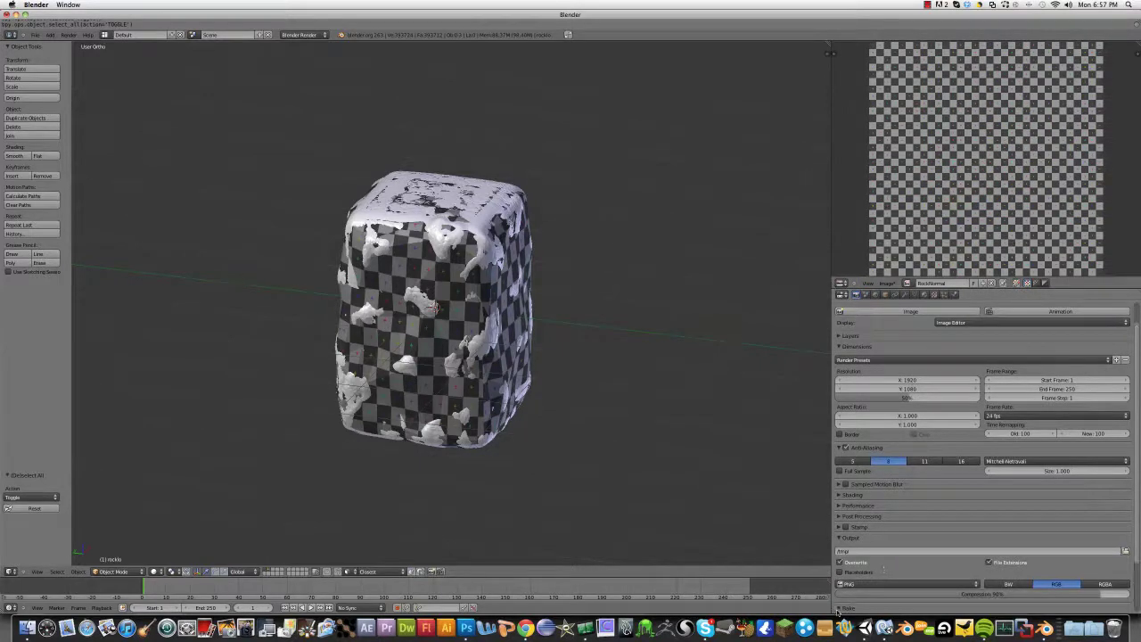
pyautogui.scroll(-5, 878, 535)
pyautogui.click(947, 568)
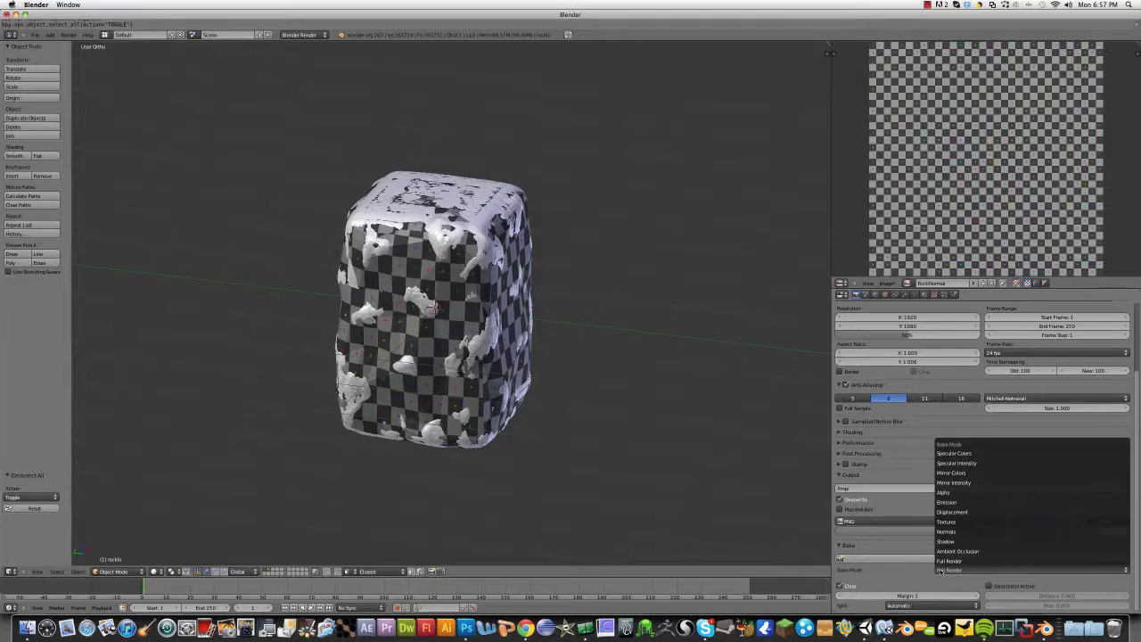
pyautogui.click(943, 531)
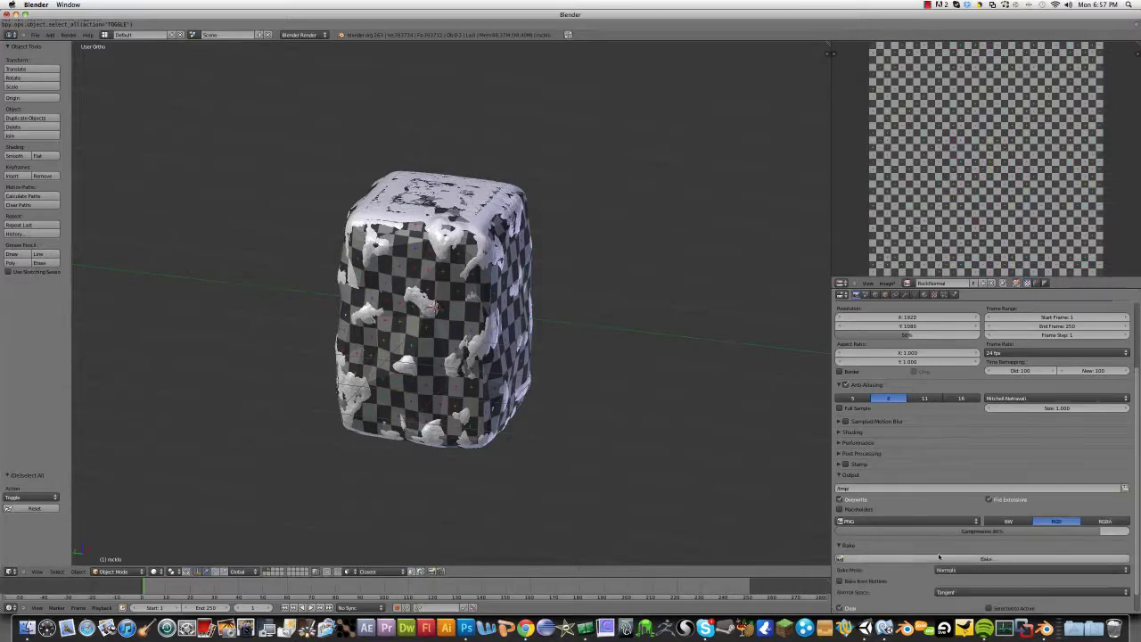
pyautogui.scroll(-2, 938, 549)
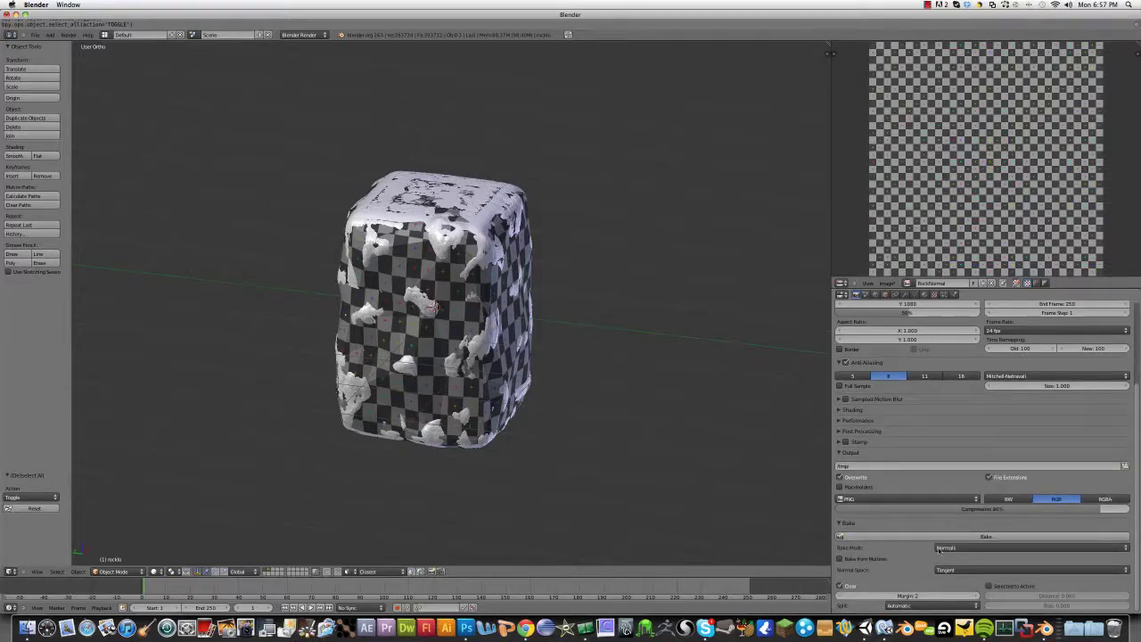
pyautogui.click(987, 586)
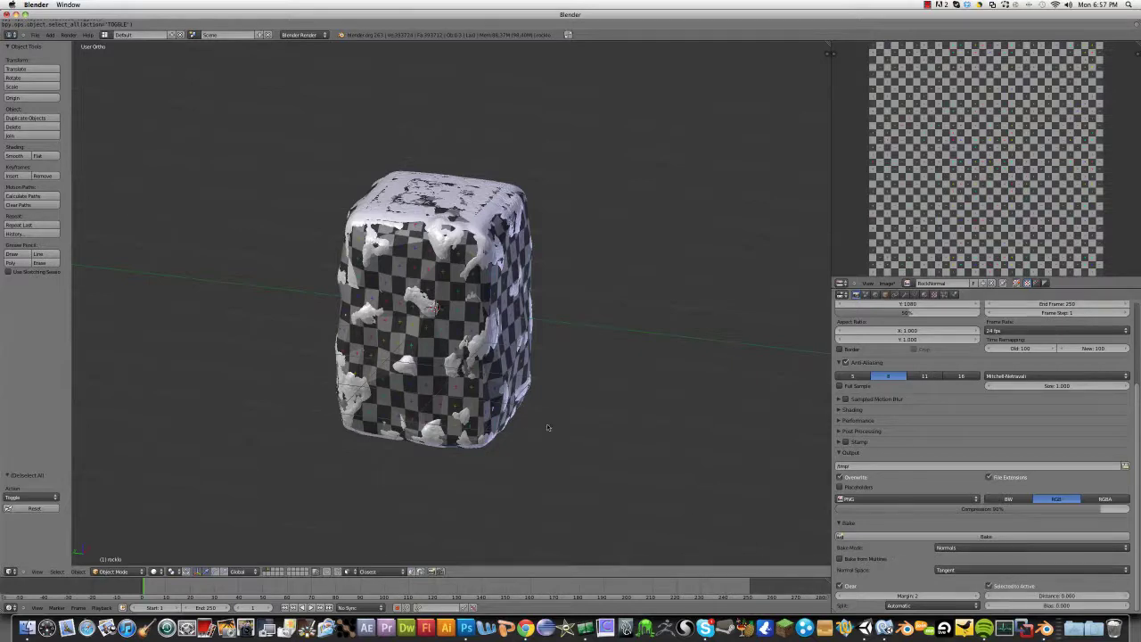
# Step: Select the sculpted rock, add rocklo as the active object, and bake the normals onto the RockNormal image
pyautogui.rightClick(486, 351)
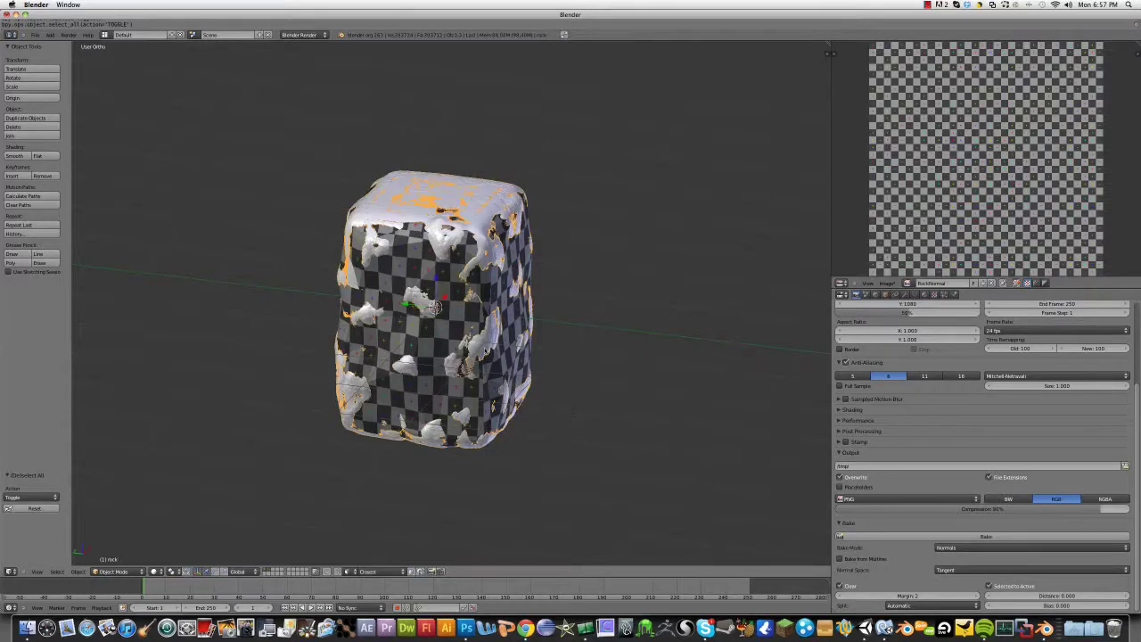
pyautogui.press('z')
pyautogui.press('z')
pyautogui.rightClick(439, 412)
pyautogui.press('z')
pyautogui.moveTo(439, 412)
pyautogui.mouseDown(button='middle')
pyautogui.moveTo(491, 413)
pyautogui.moveTo(429, 396)
pyautogui.mouseUp(button='middle')
pyautogui.press('z')
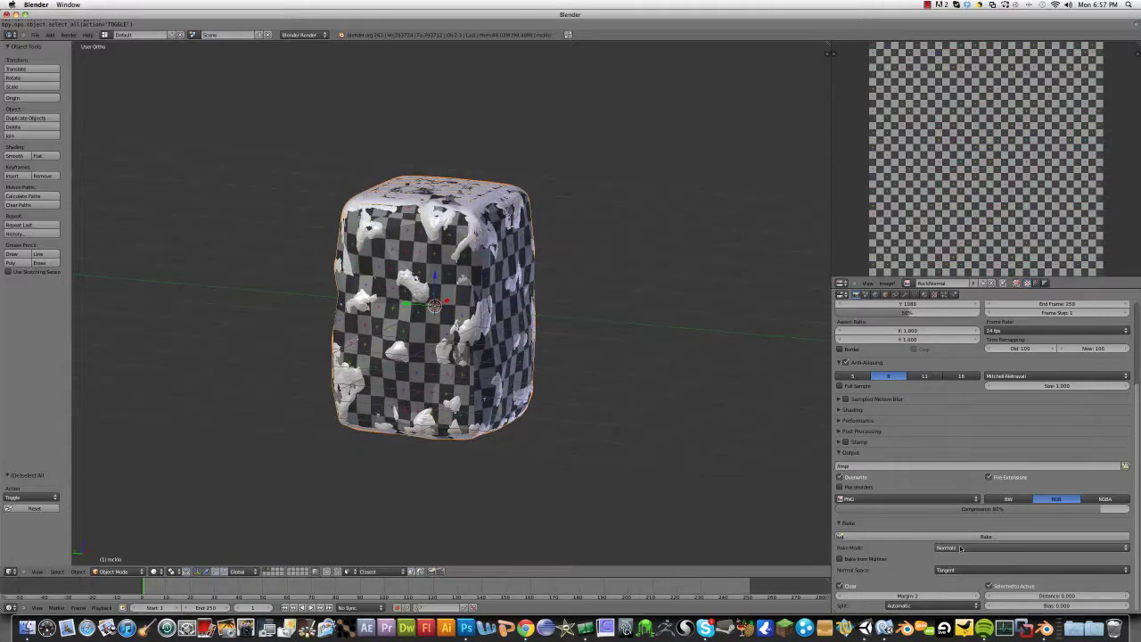
pyautogui.click(962, 538)
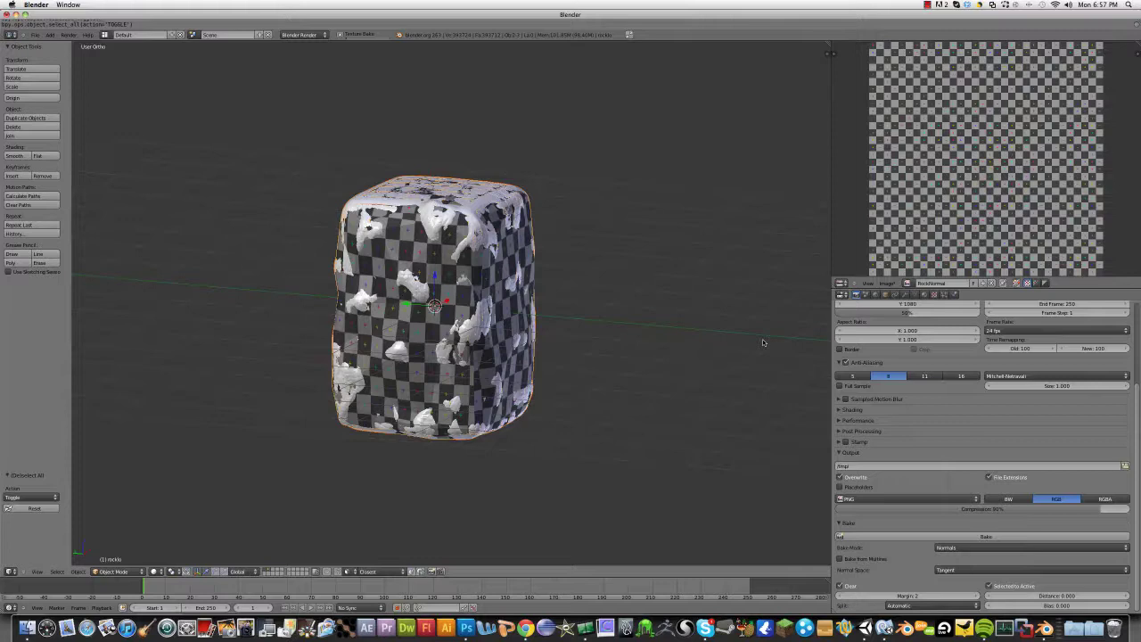
pyautogui.rightClick(586, 628)
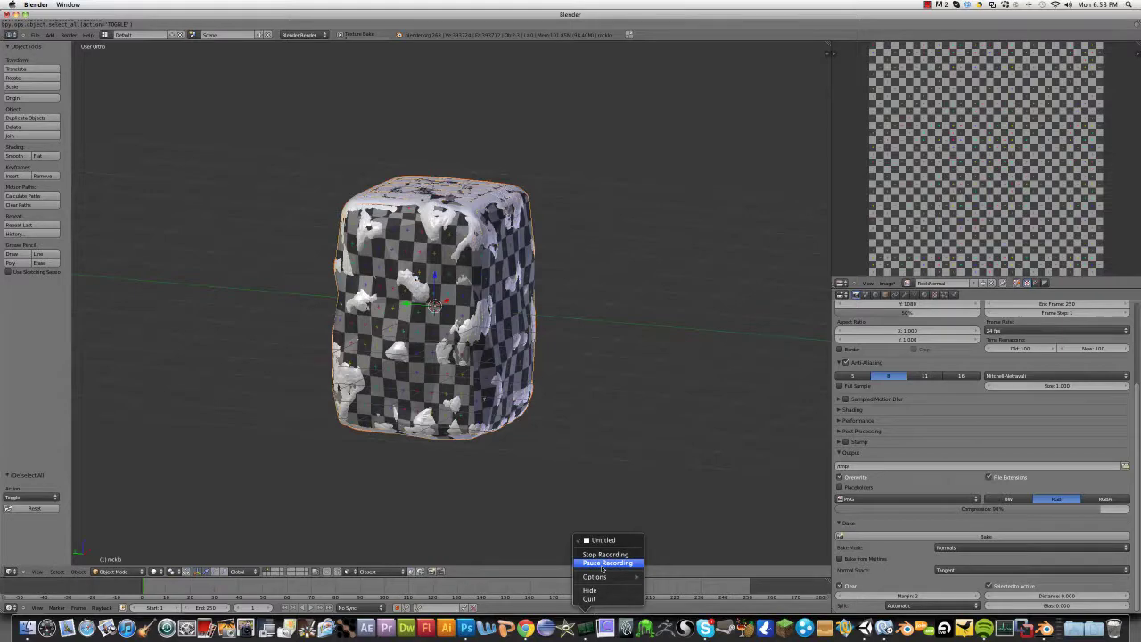
pyautogui.click(603, 563)
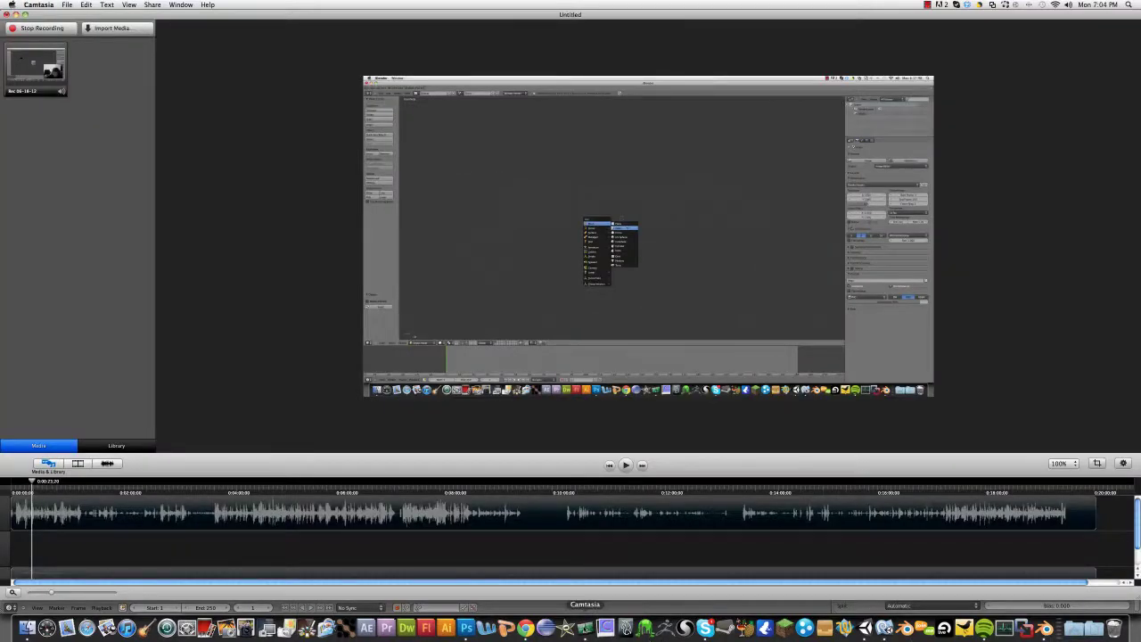
pyautogui.rightClick(586, 627)
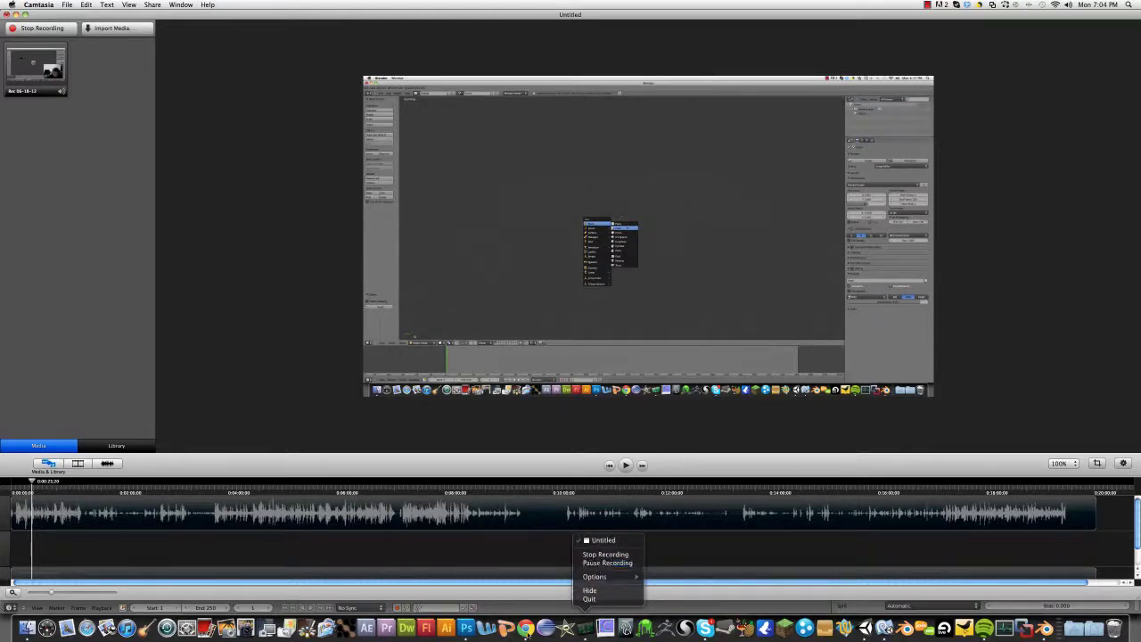
pyautogui.click(526, 632)
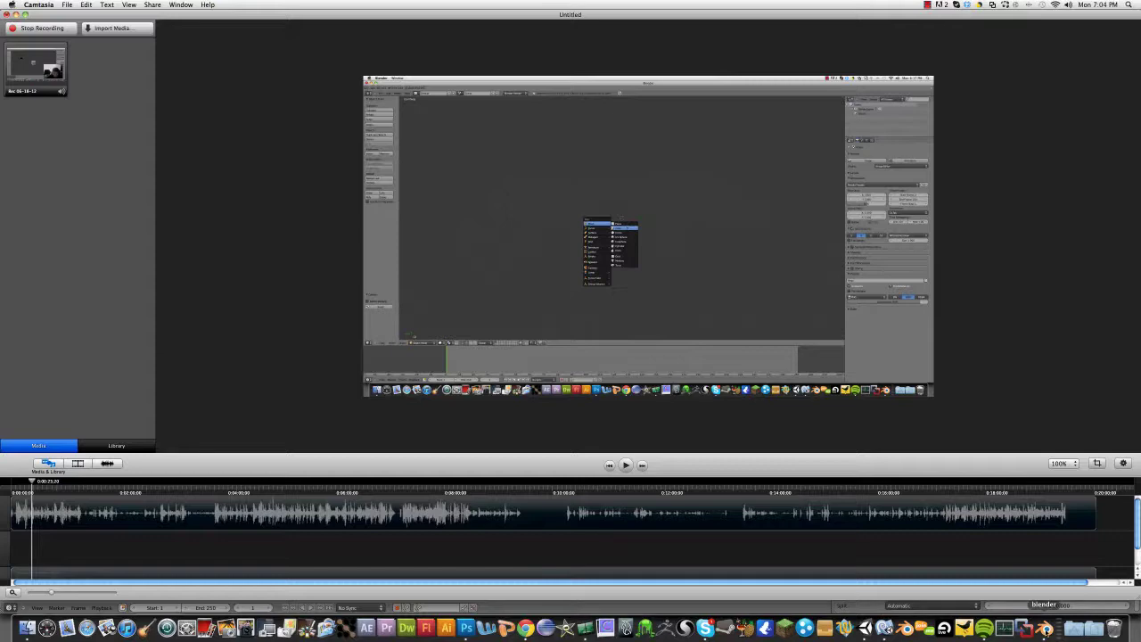
pyautogui.click(1043, 626)
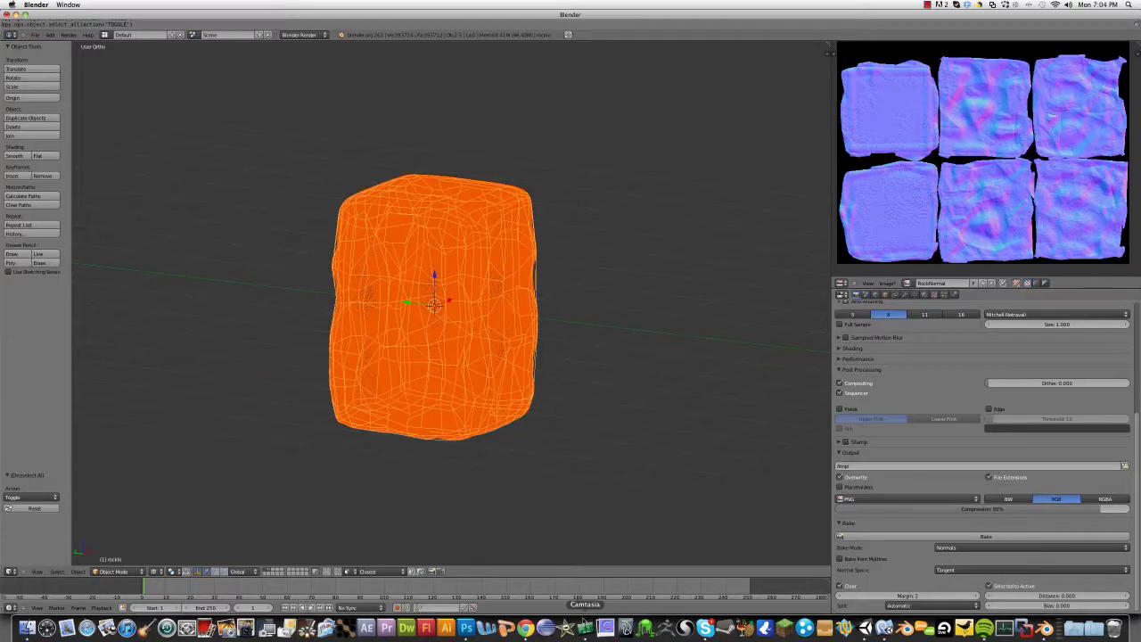
pyautogui.rightClick(584, 626)
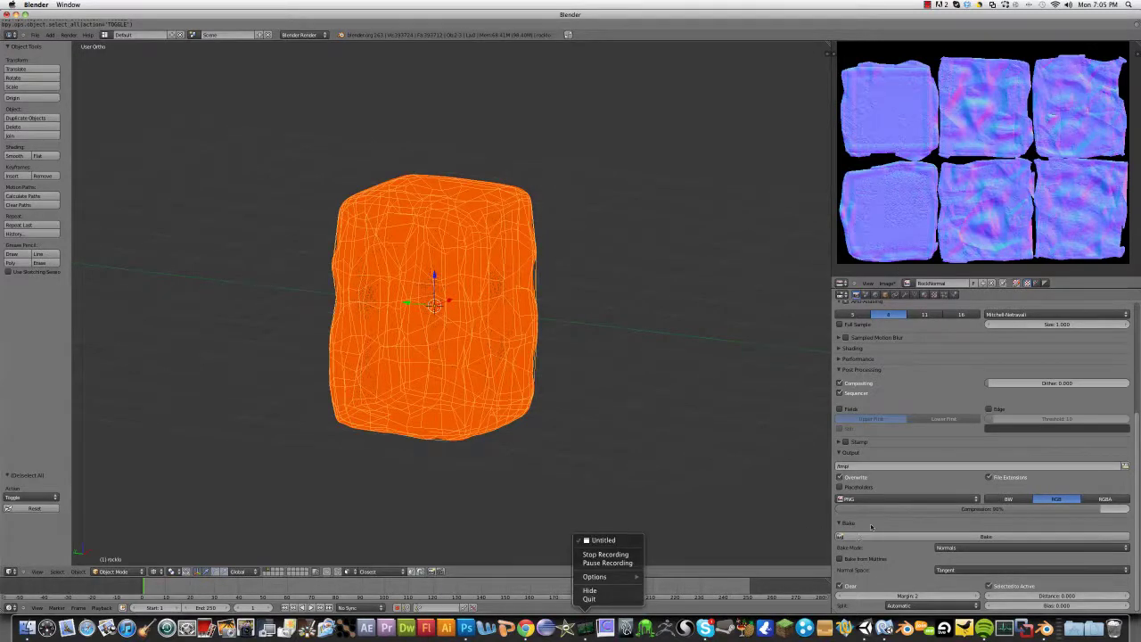
pyautogui.click(871, 526)
# Step: Hide the sculpted rock and inspect rocklo alone with its baked normal map in Solid shading
pyautogui.scroll(3, 933, 108)
pyautogui.scroll(-4, 997, 201)
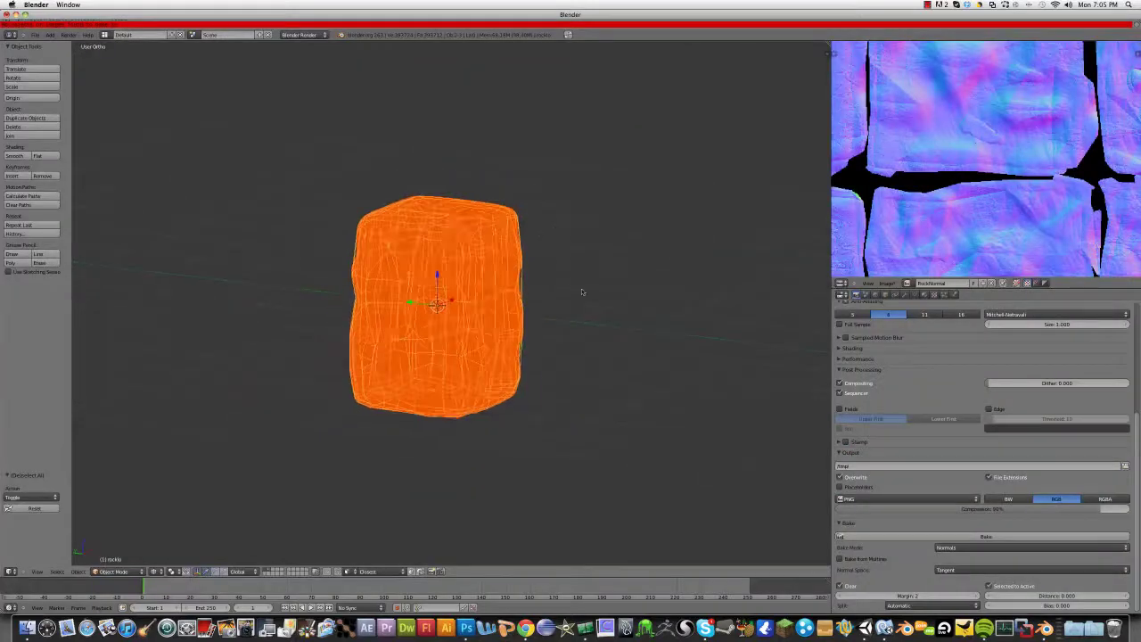
pyautogui.press('Tab')
pyautogui.rightClick(477, 315)
pyautogui.scroll(1, 477, 315)
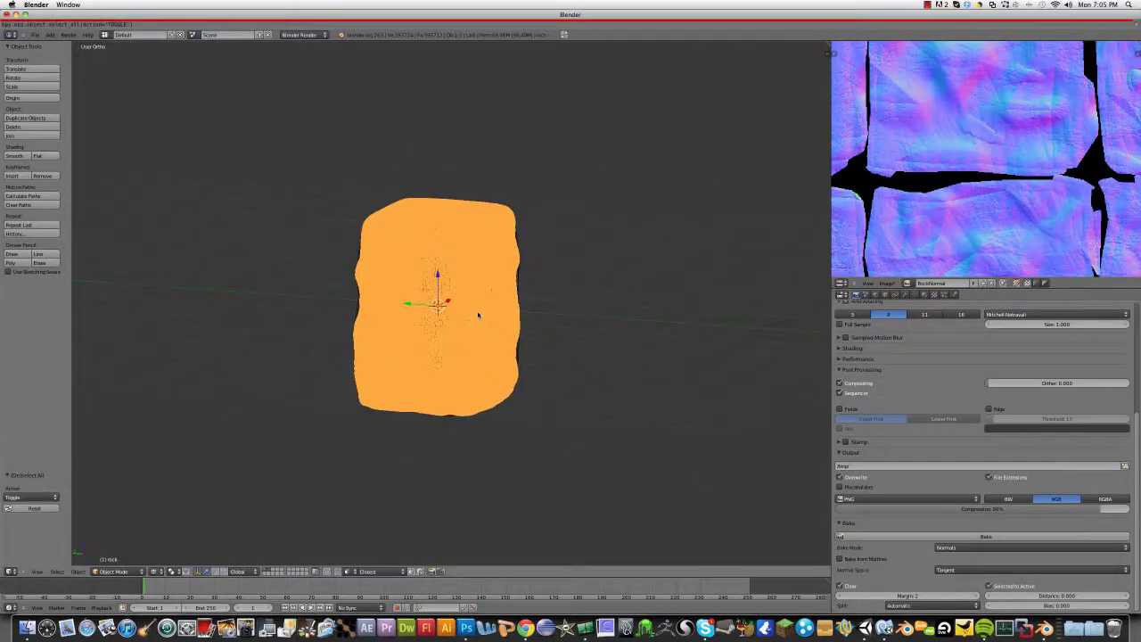
pyautogui.press('z')
pyautogui.moveTo(479, 314)
pyautogui.mouseDown(button='middle')
pyautogui.moveTo(478, 334)
pyautogui.moveTo(449, 244)
pyautogui.mouseUp(button='middle')
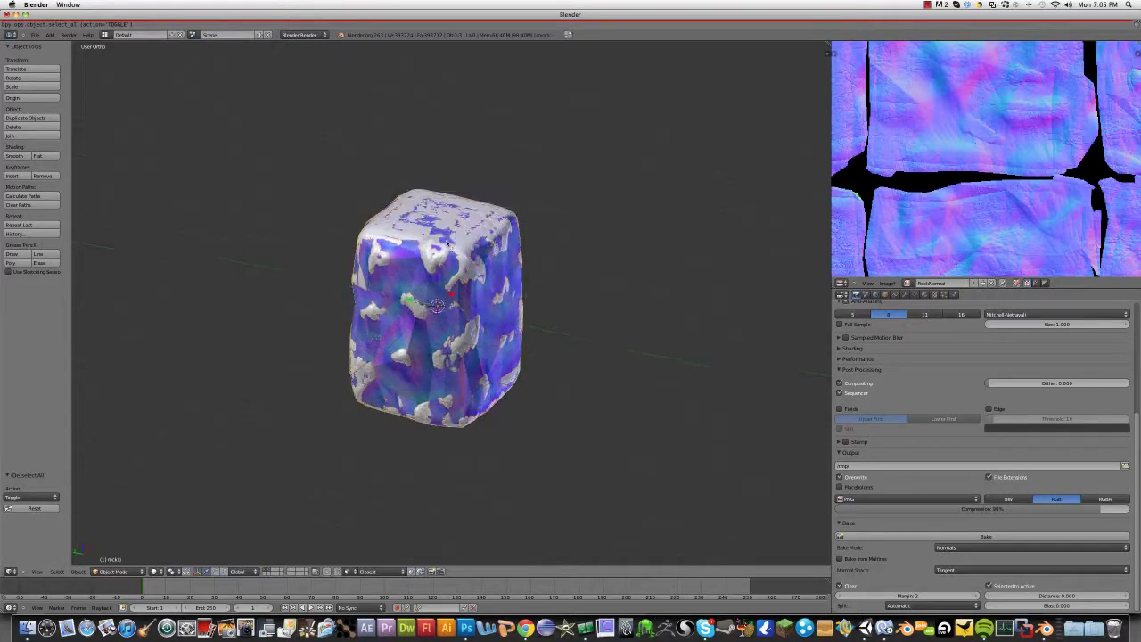
pyautogui.press('Tab')
pyautogui.press('h')
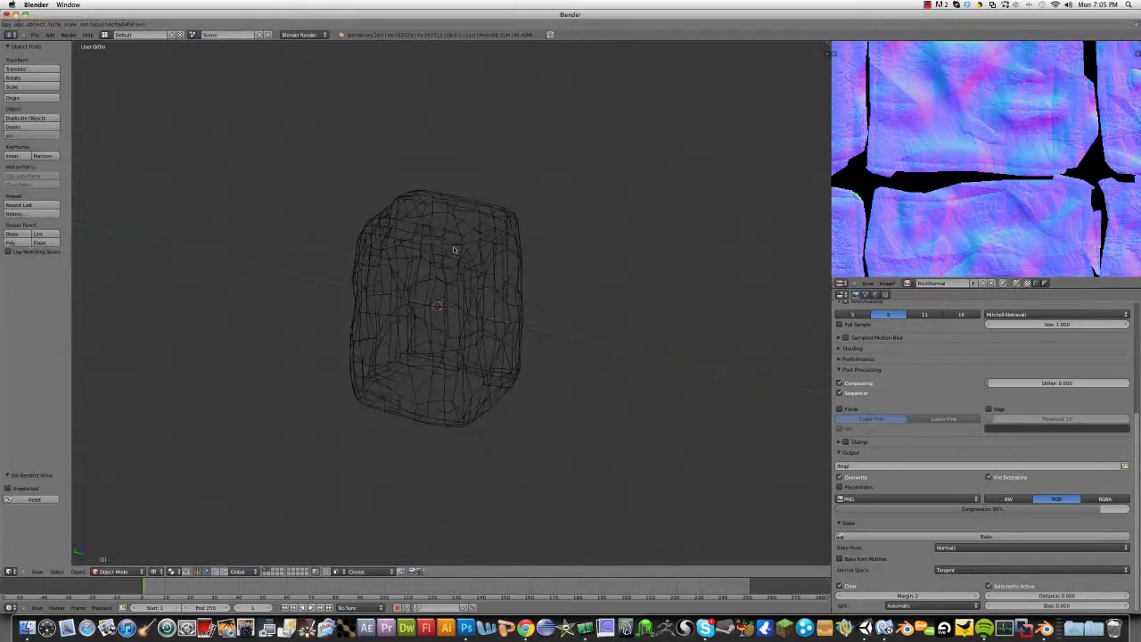
pyautogui.scroll(2, 469, 277)
pyautogui.moveTo(470, 281); pyautogui.dragTo(629, 326, button='middle')
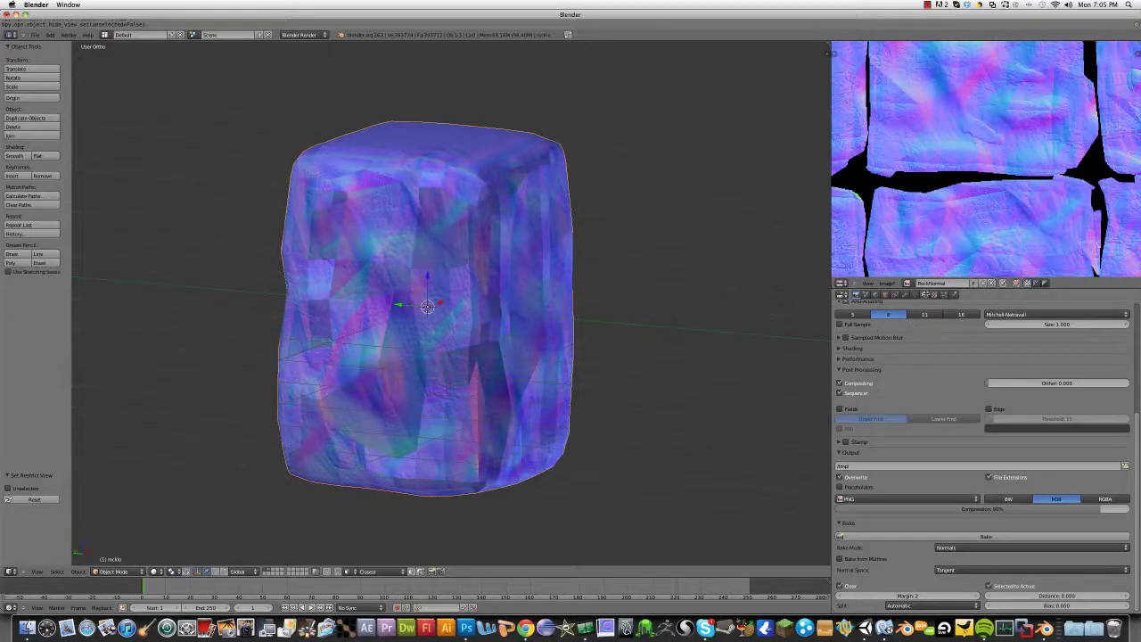
# Step: Give rocklo a new material and add a new texture of type Image or Movie to it
pyautogui.click(924, 294)
pyautogui.click(924, 353)
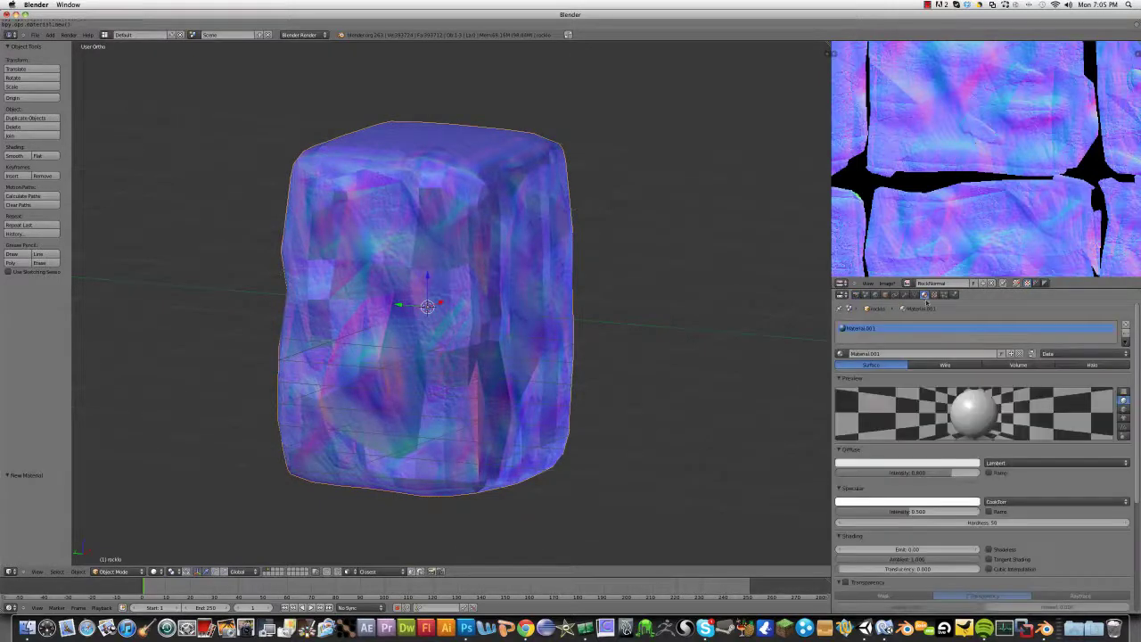
pyautogui.click(932, 294)
pyautogui.click(902, 389)
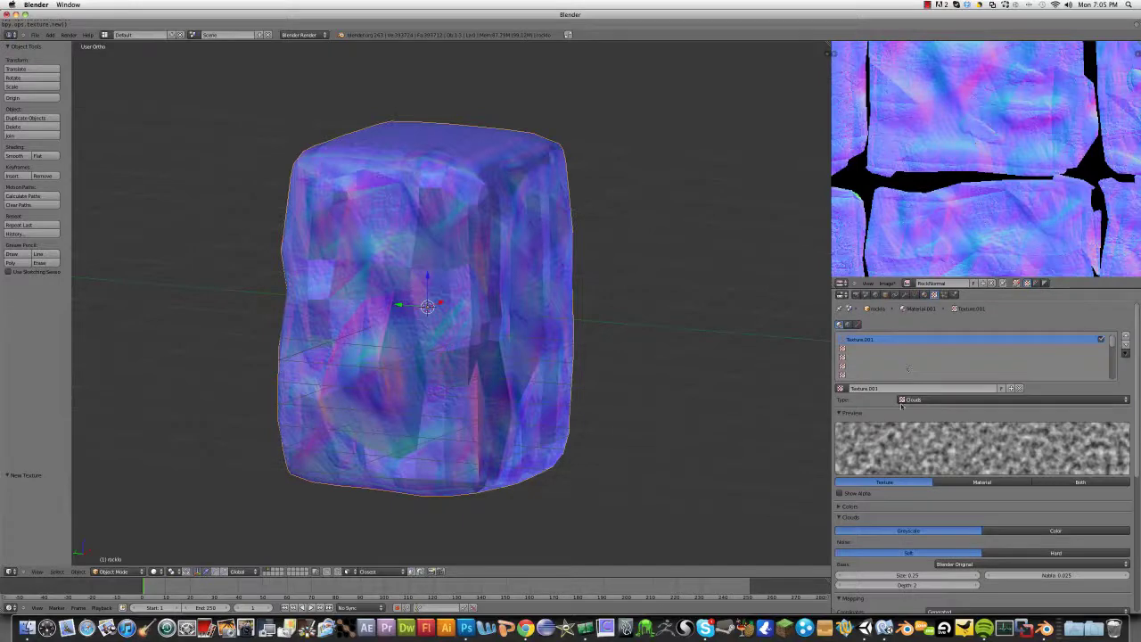
pyautogui.click(908, 399)
pyautogui.click(921, 351)
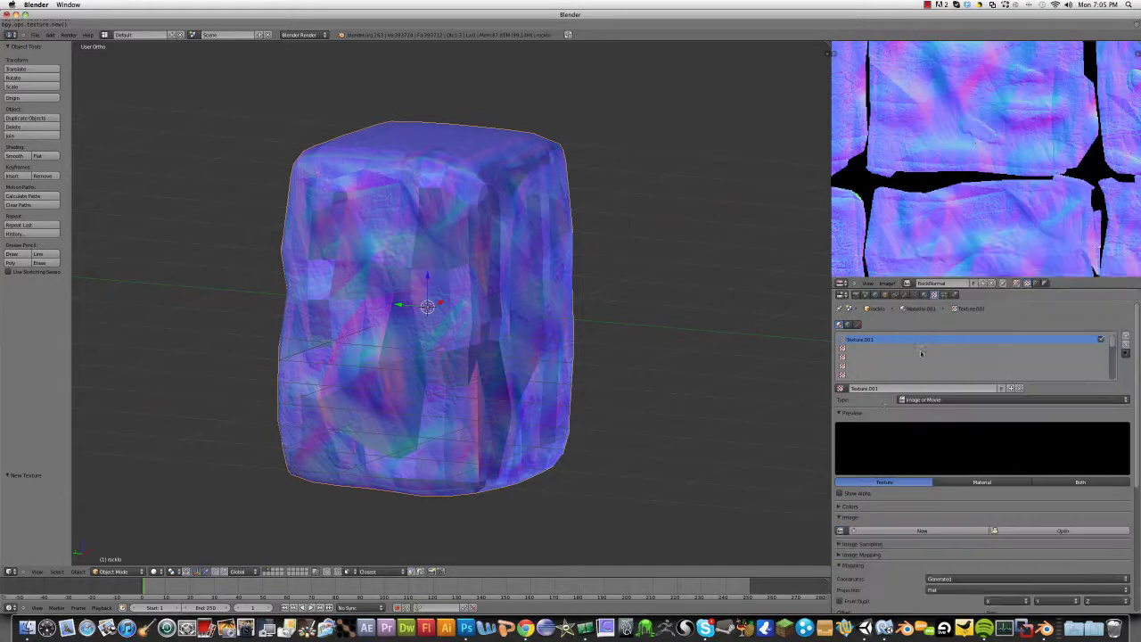
# Step: Assign the existing RockNormal image to rocklo's new texture
pyautogui.scroll(-2, 864, 426)
pyautogui.scroll(-3, 858, 423)
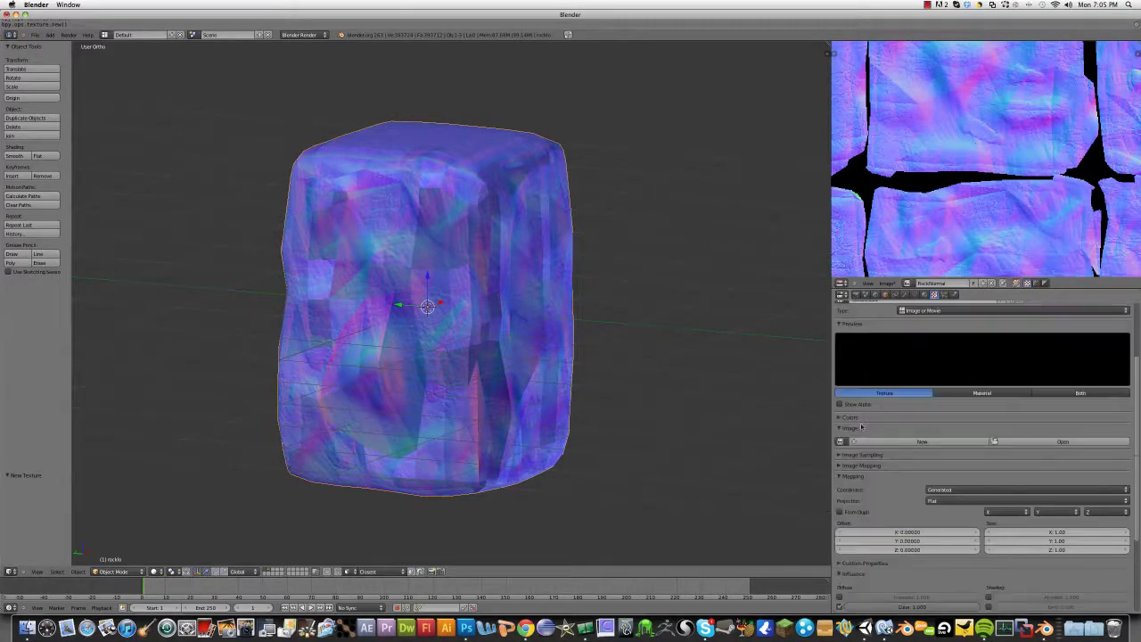
pyautogui.click(844, 441)
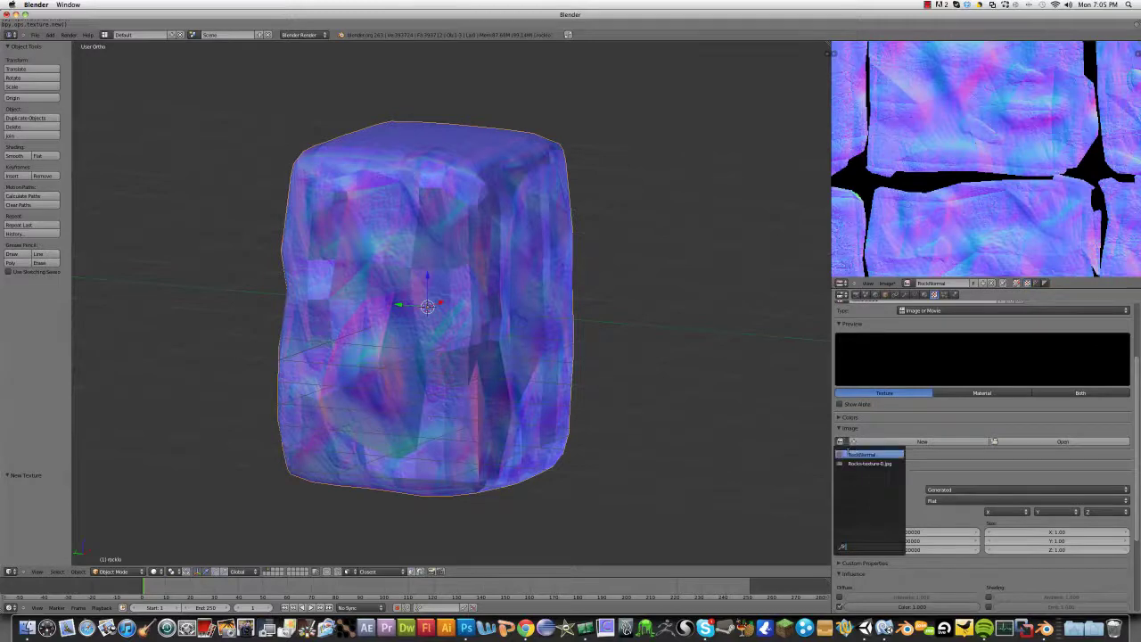
pyautogui.click(853, 454)
# Step: Set the texture's mapping coordinates to UV and make it influence Normal instead of Color
pyautogui.scroll(-5, 915, 403)
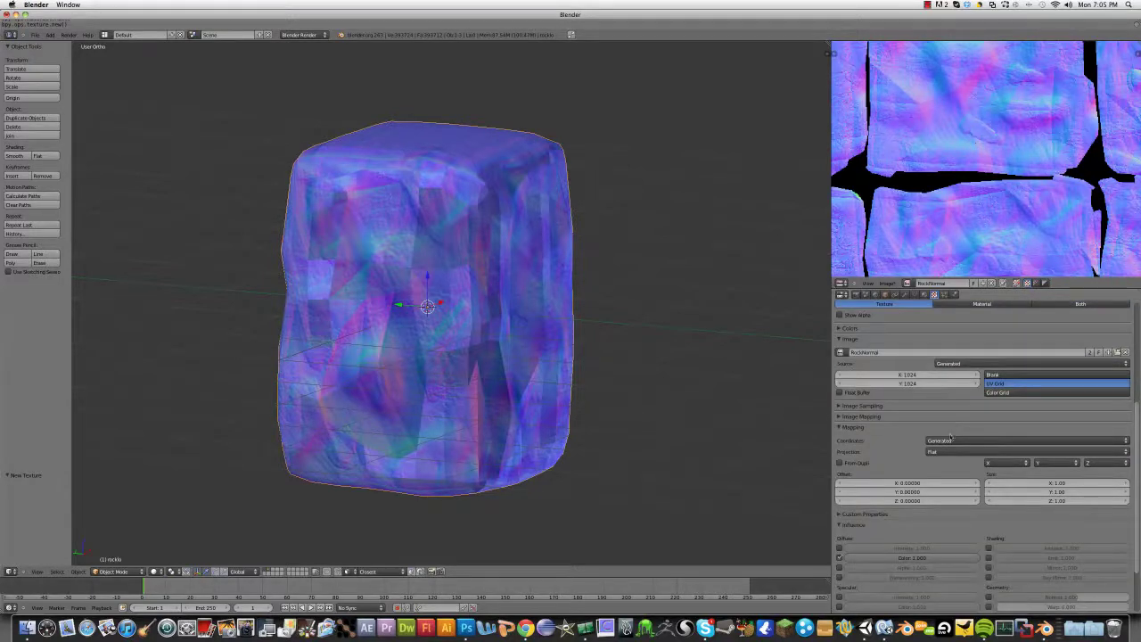
pyautogui.click(950, 436)
pyautogui.click(946, 393)
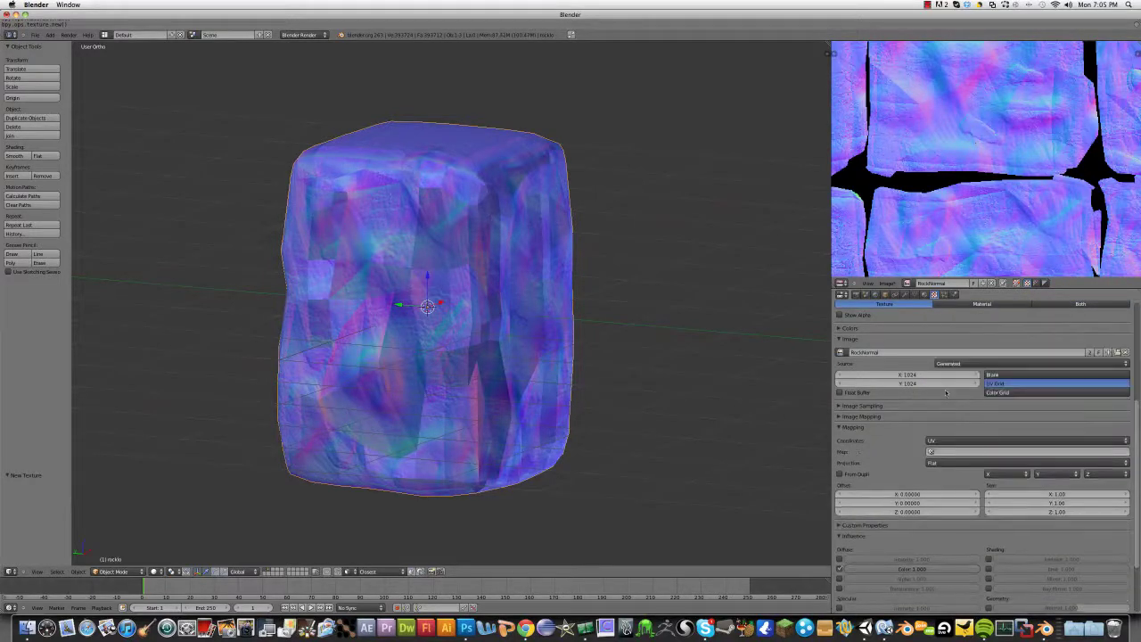
pyautogui.scroll(-4, 953, 410)
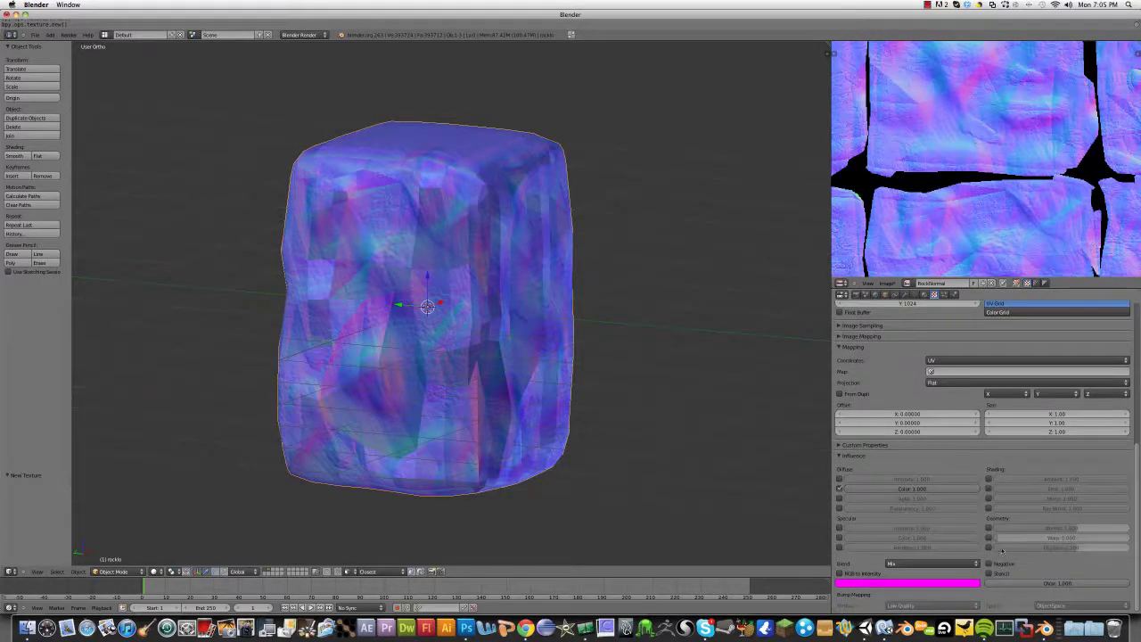
pyautogui.click(988, 529)
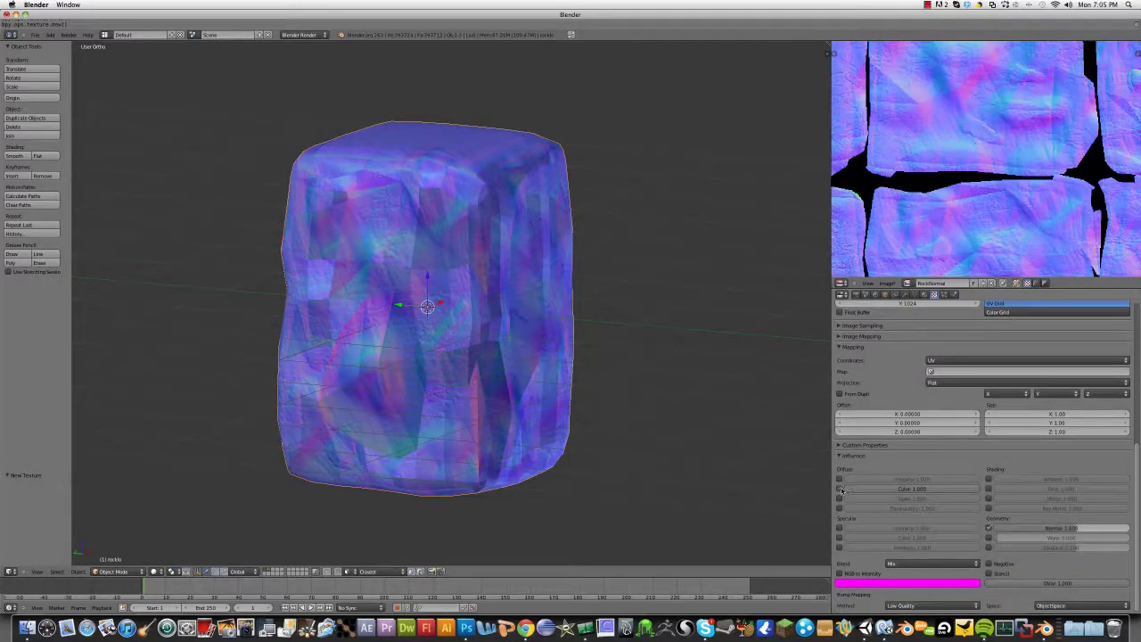
# Step: Switch the 3D view's shading to GLSL and its display mode to Textured
pyautogui.moveTo(585, 426); pyautogui.dragTo(577, 476, button='middle')
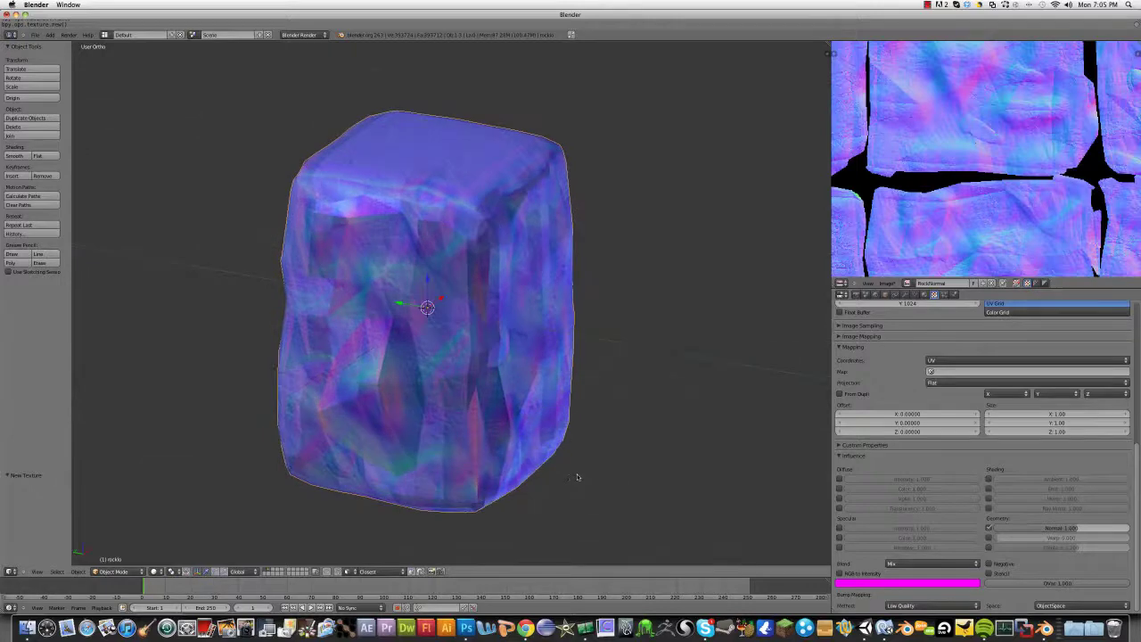
pyautogui.scroll(-3, 577, 477)
pyautogui.moveTo(429, 421); pyautogui.dragTo(456, 422, button='middle')
pyautogui.press('n')
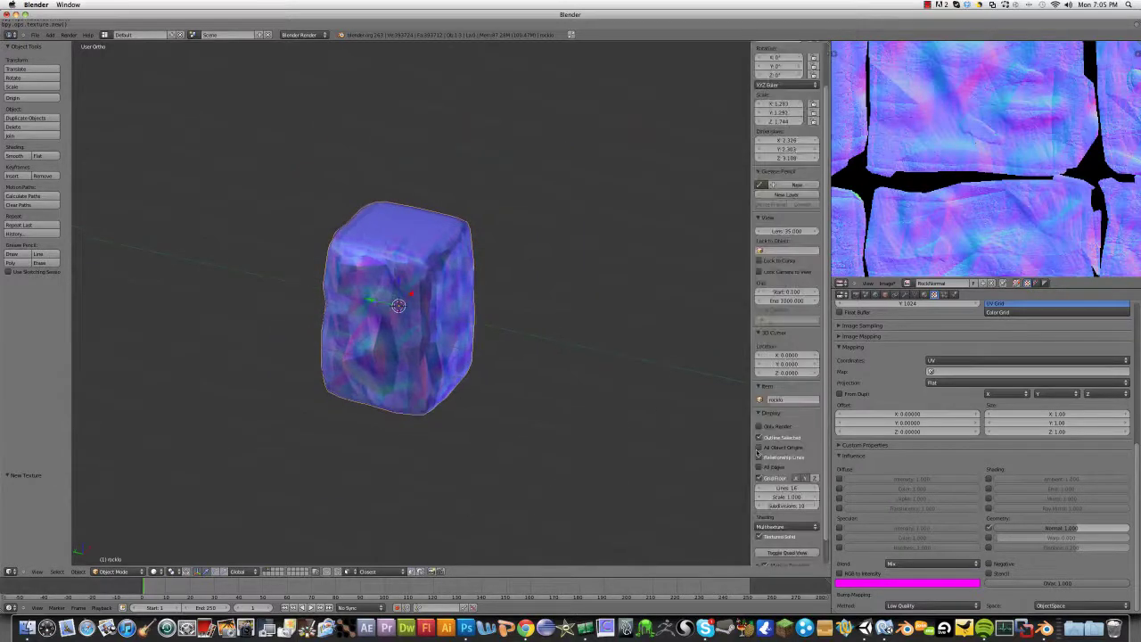
pyautogui.scroll(-1, 757, 453)
pyautogui.click(765, 499)
pyautogui.click(759, 472)
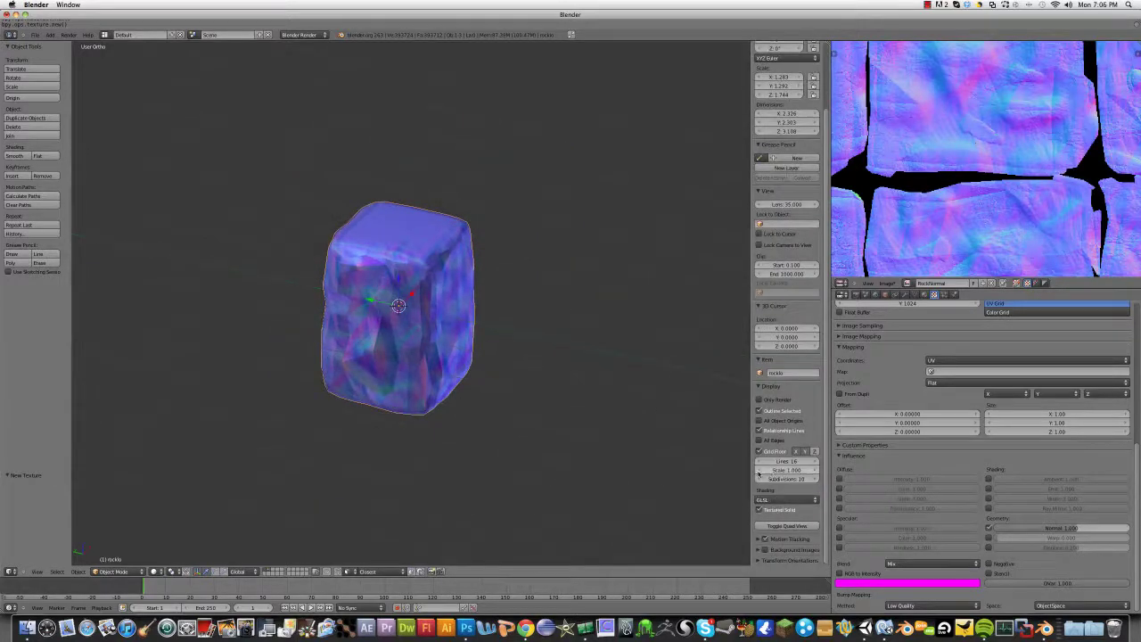
pyautogui.press('n')
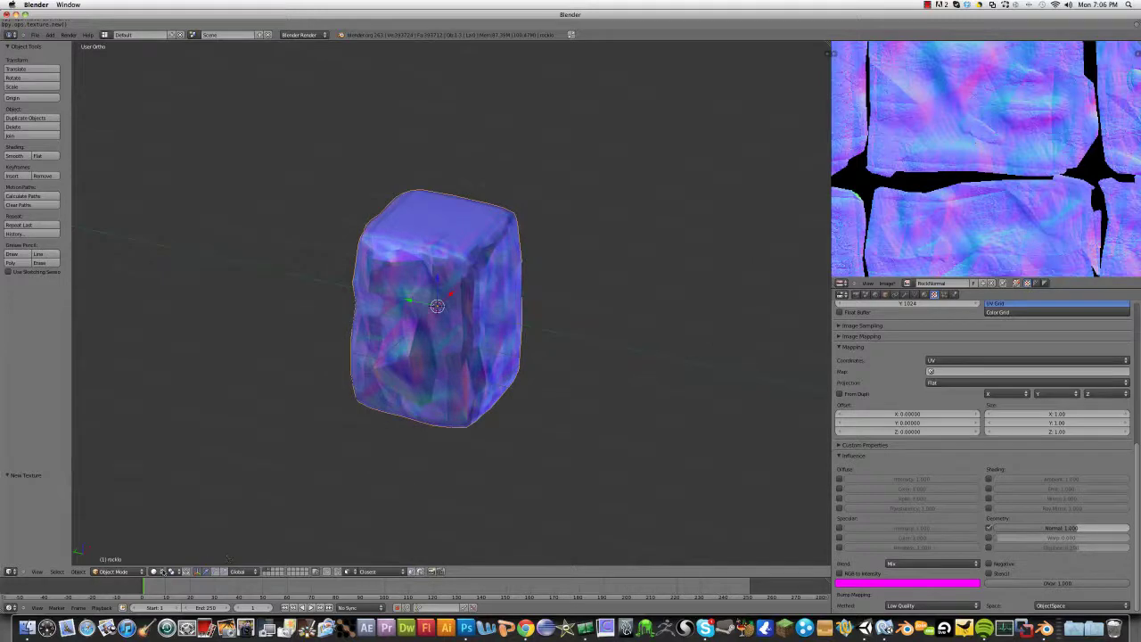
pyautogui.click(162, 571)
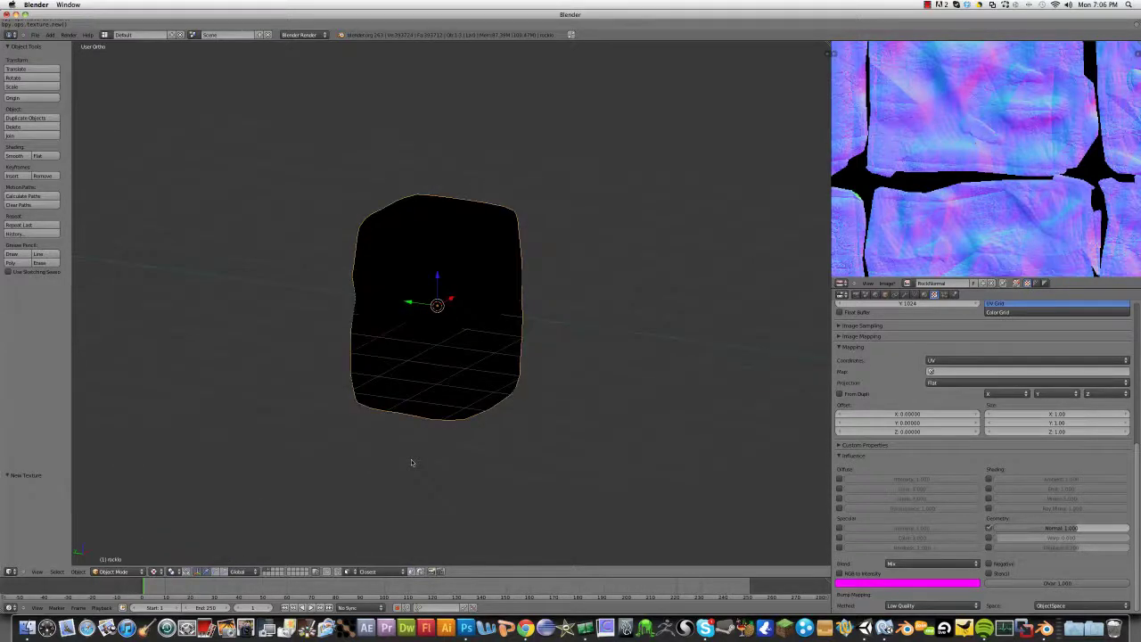
# Step: Add a point lamp and move it about -2.81 along the X axis, in front of rocklo
pyautogui.hotkey('shift', 'a')
pyautogui.moveTo(411, 460)
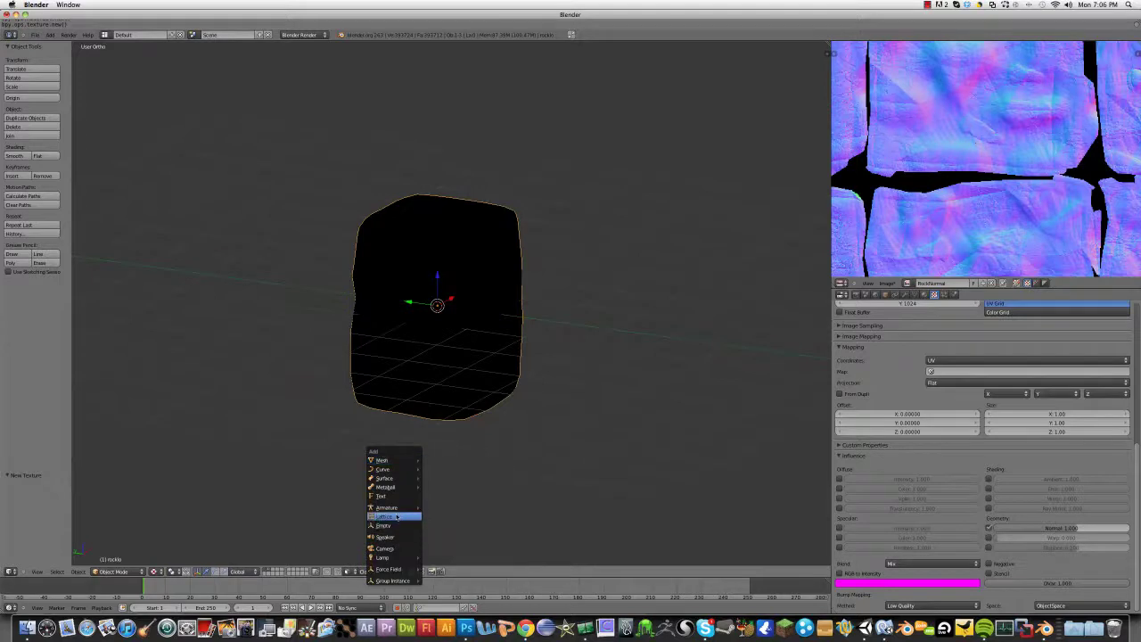
pyautogui.moveTo(394, 557)
pyautogui.click(436, 557)
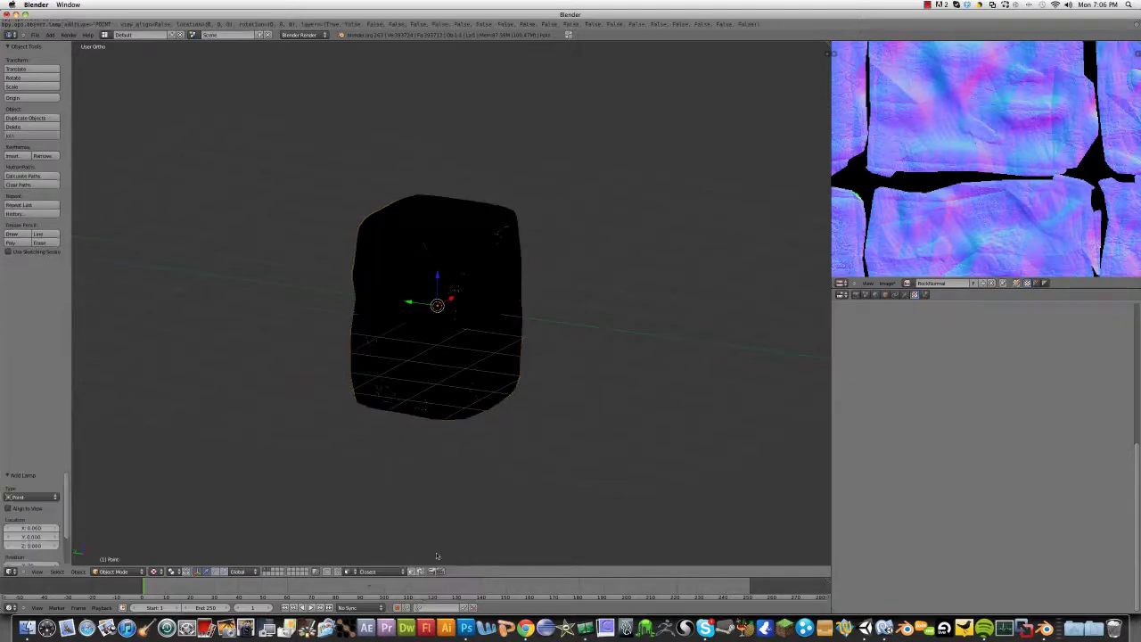
pyautogui.press('g')
pyautogui.press('x')
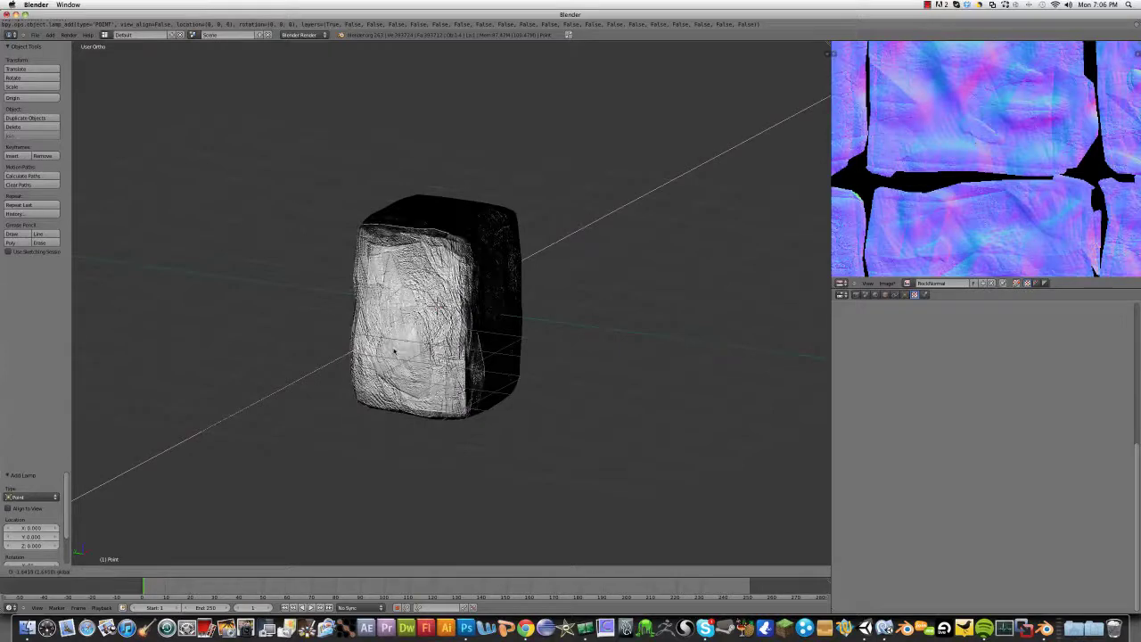
pyautogui.click(387, 360)
# Step: Move the point lamp freely around rocklo to light a neighbouring side face
pyautogui.scroll(3, 386, 361)
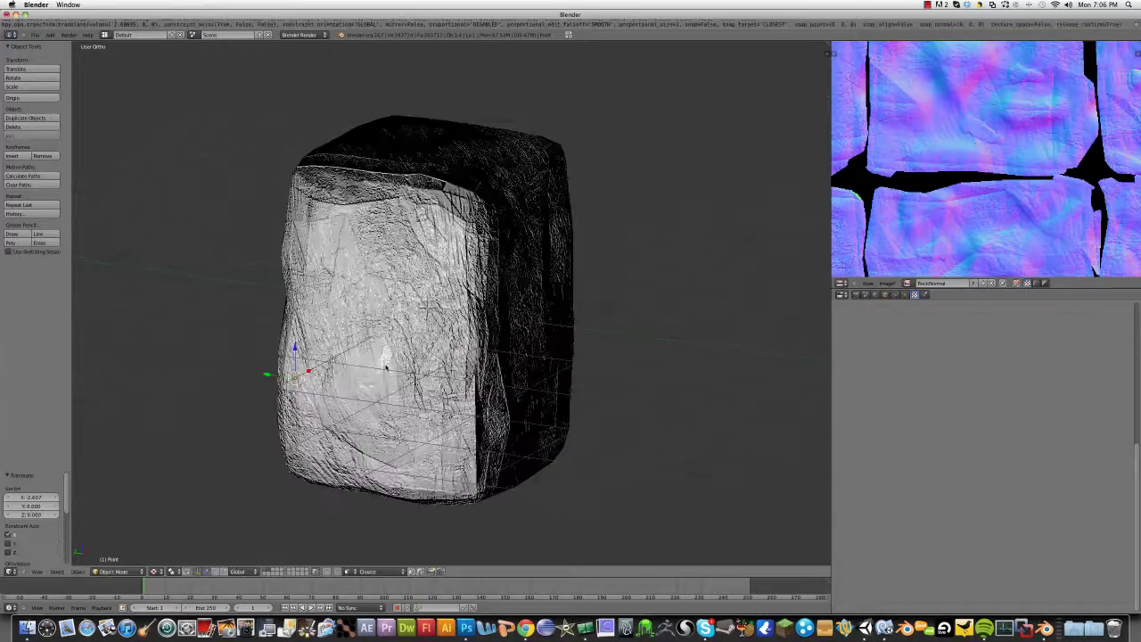
pyautogui.moveTo(385, 367); pyautogui.dragTo(433, 375, button='middle')
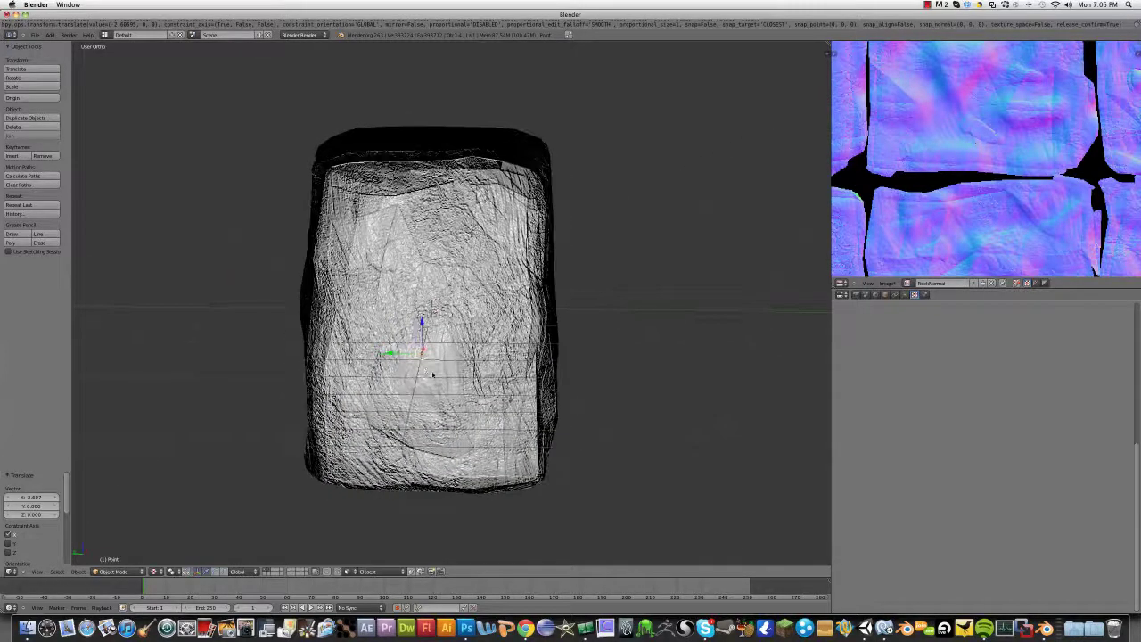
pyautogui.press('g')
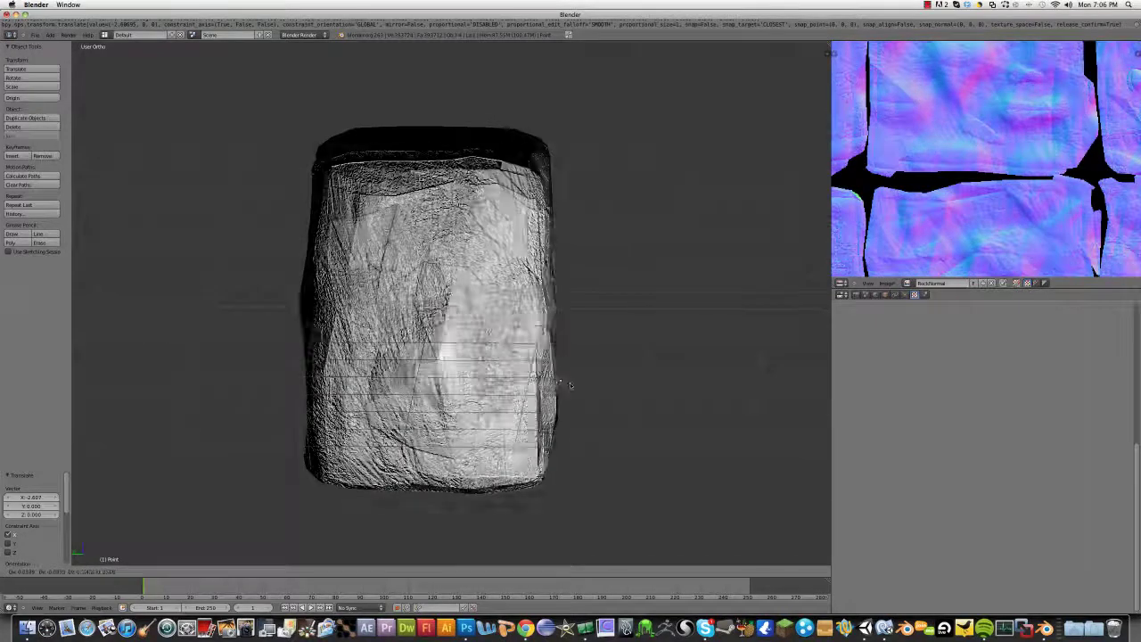
pyautogui.click(620, 295)
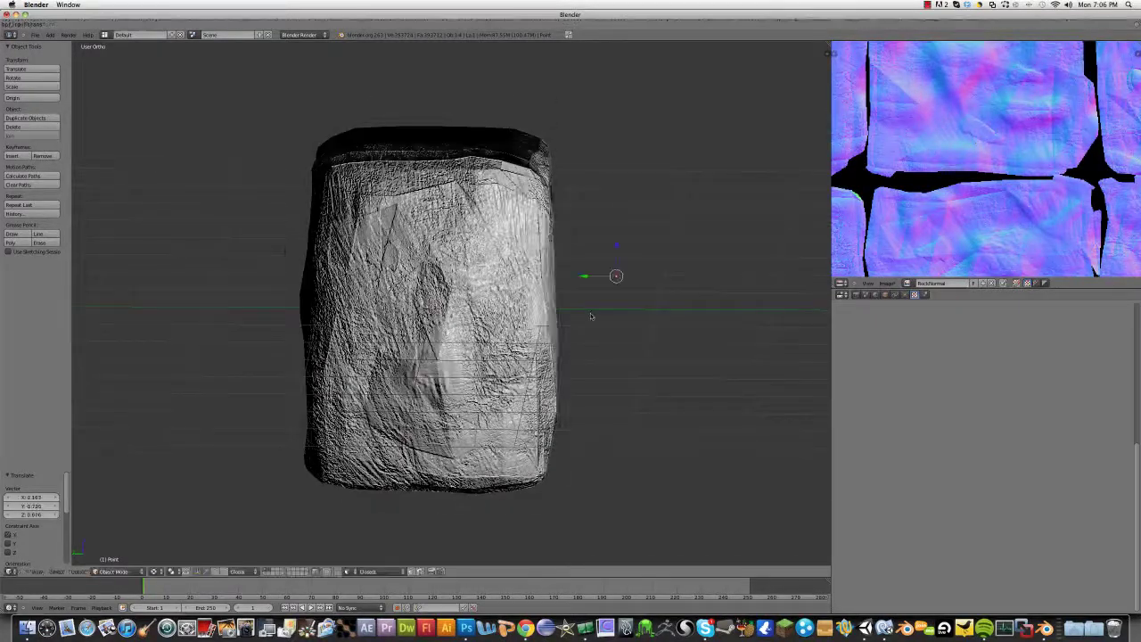
pyautogui.press('g')
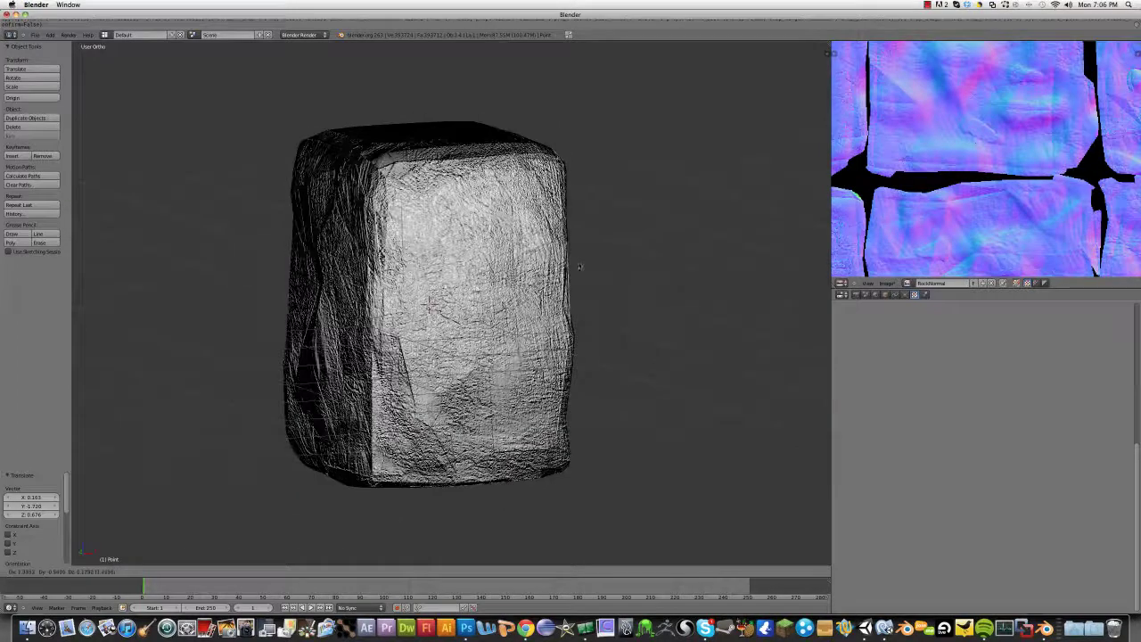
pyautogui.click(436, 259)
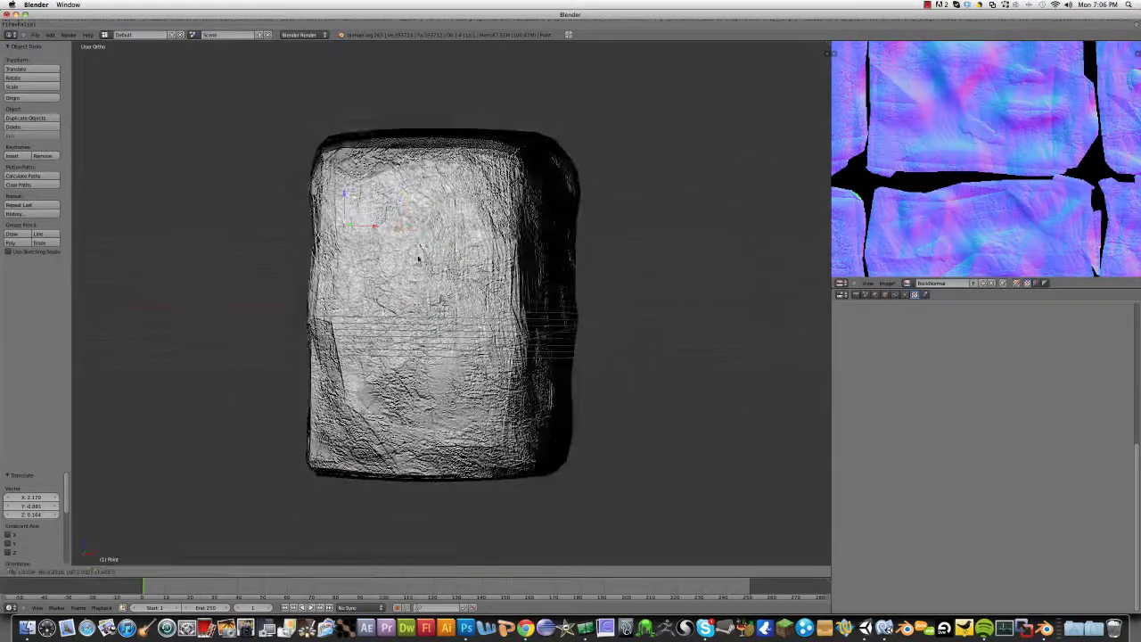
# Step: Select rocklo and lower its texture's Normal influence, checking the softened relief from several angles
pyautogui.rightClick(418, 257)
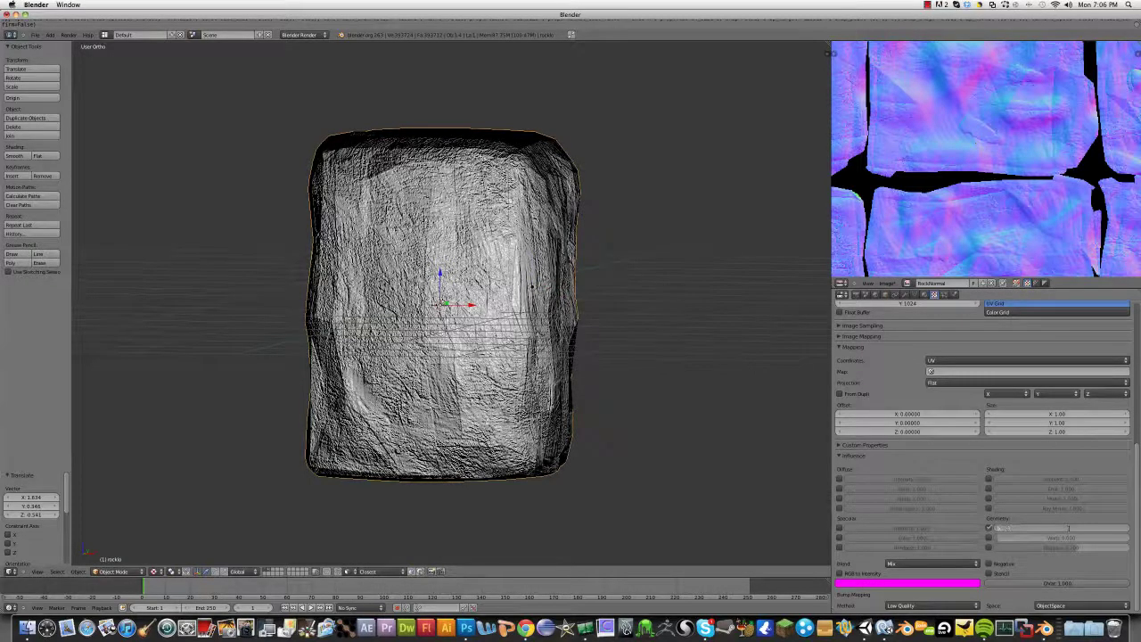
pyautogui.press('Return')
pyautogui.moveTo(605, 395); pyautogui.dragTo(645, 415, button='middle')
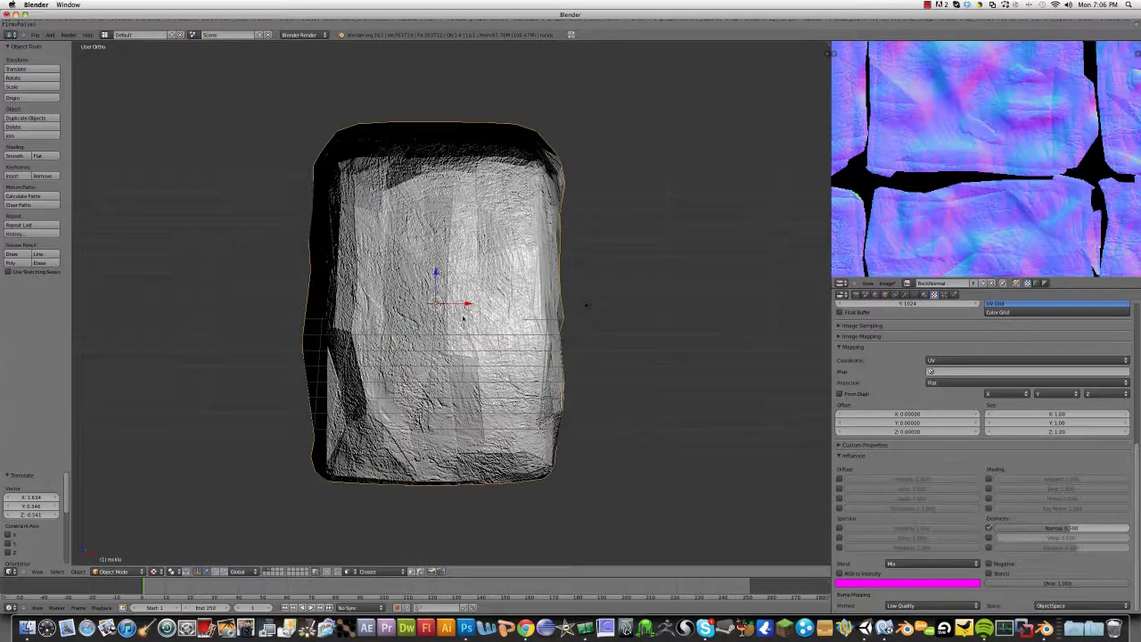
pyautogui.moveTo(463, 318); pyautogui.dragTo(524, 323, button='middle')
# Step: Select the point lamp, reposition it repeatedly around rocklo to check the normal map on each side, and deselect it
pyautogui.rightClick(625, 305)
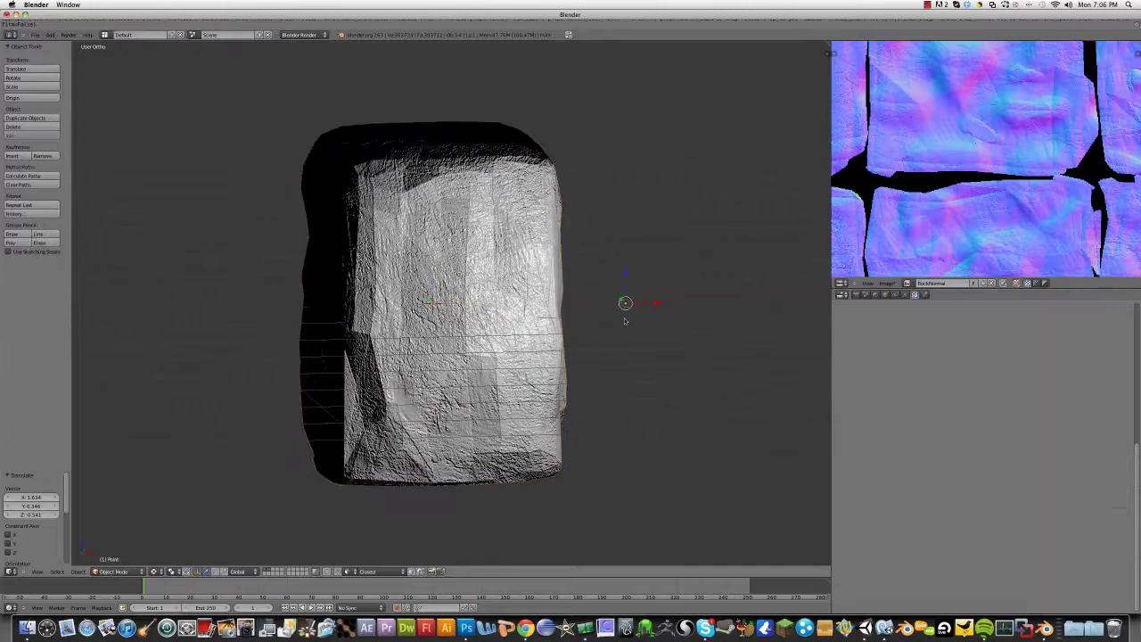
pyautogui.press('g')
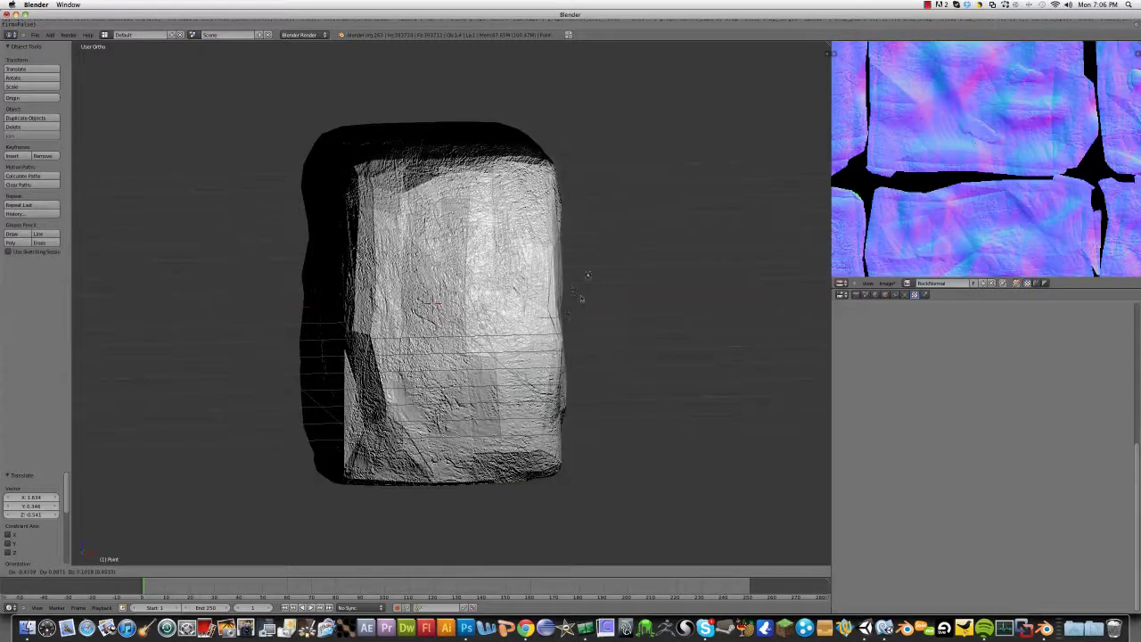
pyautogui.click(580, 300)
pyautogui.moveTo(580, 301); pyautogui.dragTo(286, 283, button='middle')
pyautogui.press('g')
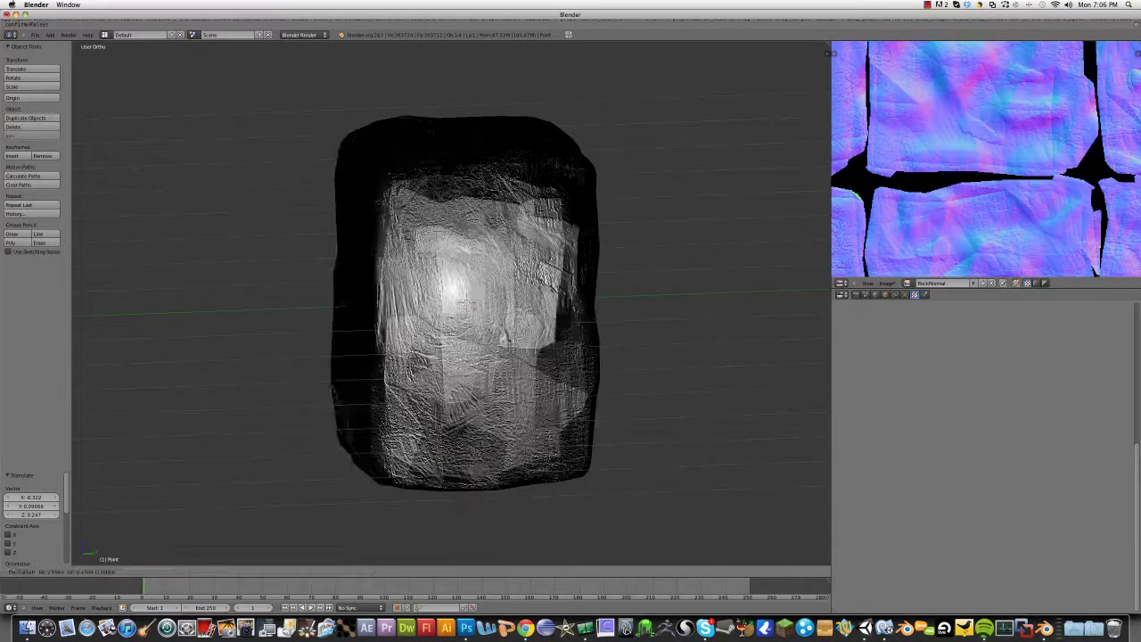
pyautogui.click(672, 215)
pyautogui.moveTo(601, 422); pyautogui.dragTo(506, 375, button='middle')
pyautogui.press('g')
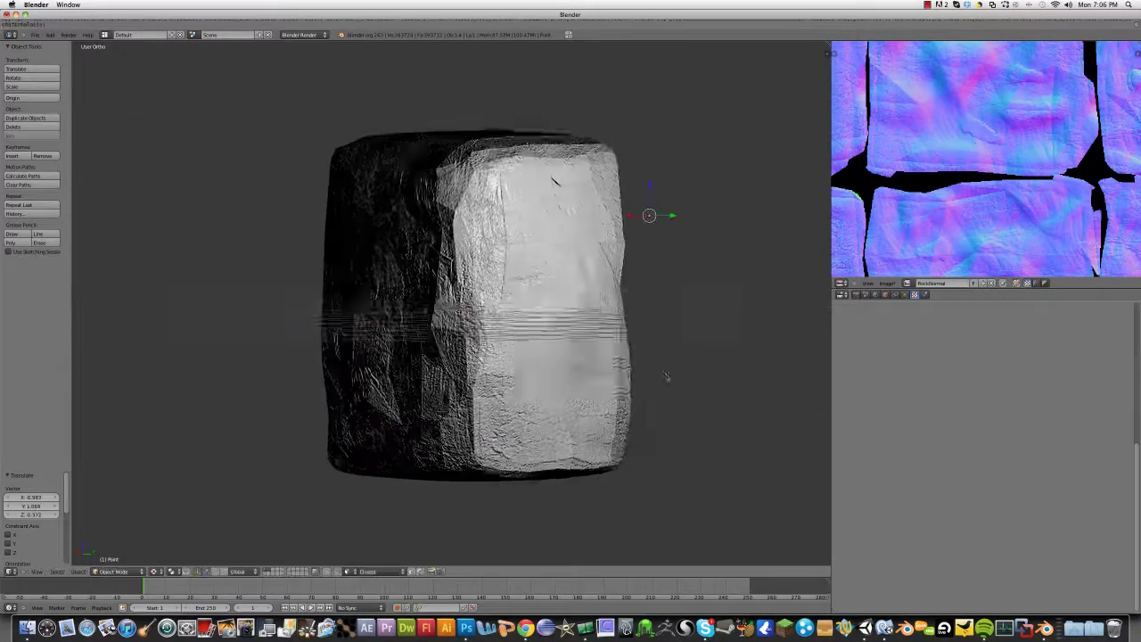
pyautogui.click(702, 363)
pyautogui.moveTo(702, 363); pyautogui.dragTo(604, 401, button='middle')
pyautogui.press('g')
pyautogui.click(694, 343)
pyautogui.moveTo(694, 343); pyautogui.dragTo(454, 327, button='middle')
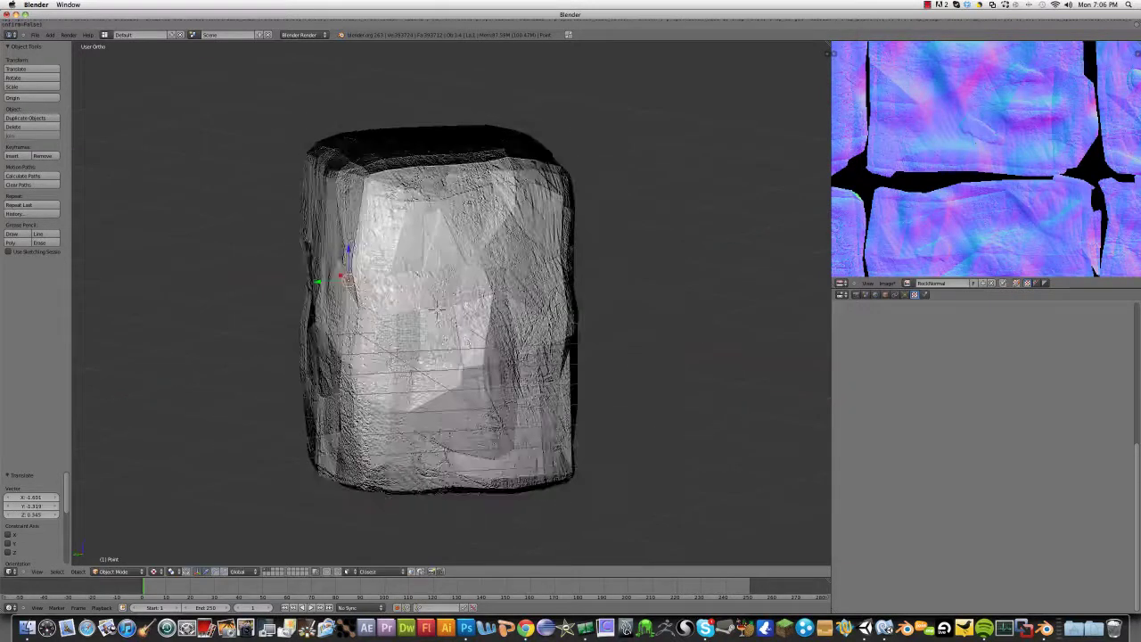
pyautogui.press('g')
pyautogui.click(678, 330)
pyautogui.moveTo(675, 361); pyautogui.dragTo(584, 358, button='middle')
pyautogui.press('g')
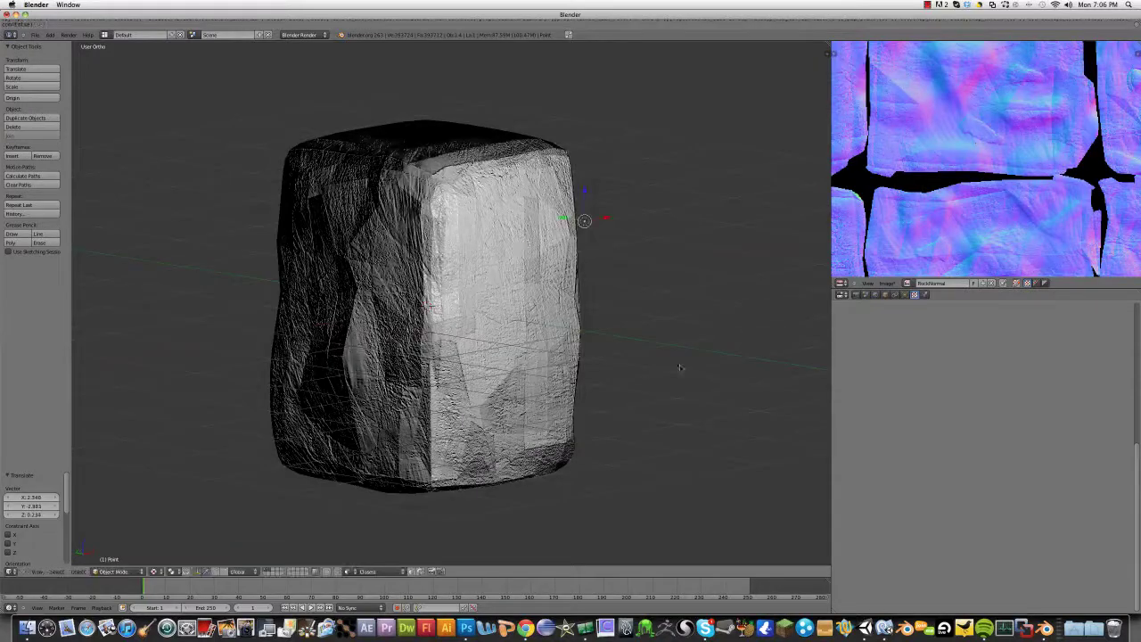
pyautogui.click(750, 356)
pyautogui.moveTo(750, 357); pyautogui.dragTo(604, 329, button='middle')
pyautogui.press('a')
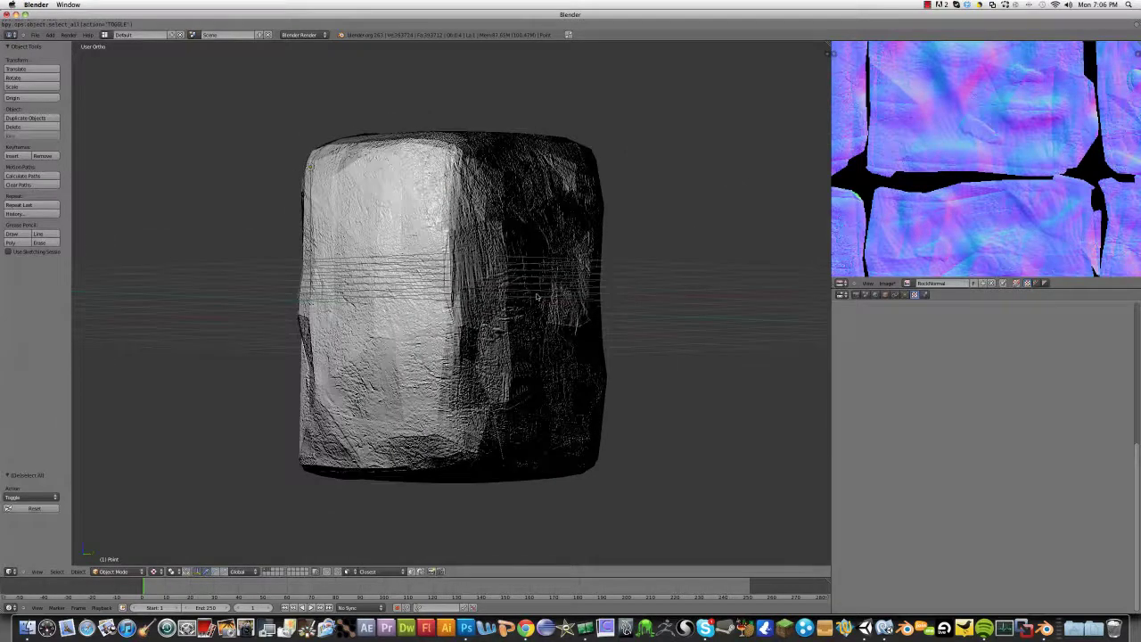
# Step: Select the small stray Plane mesh at rocklo and pull it clear of the rock
pyautogui.moveTo(481, 307); pyautogui.dragTo(482, 277, button='middle')
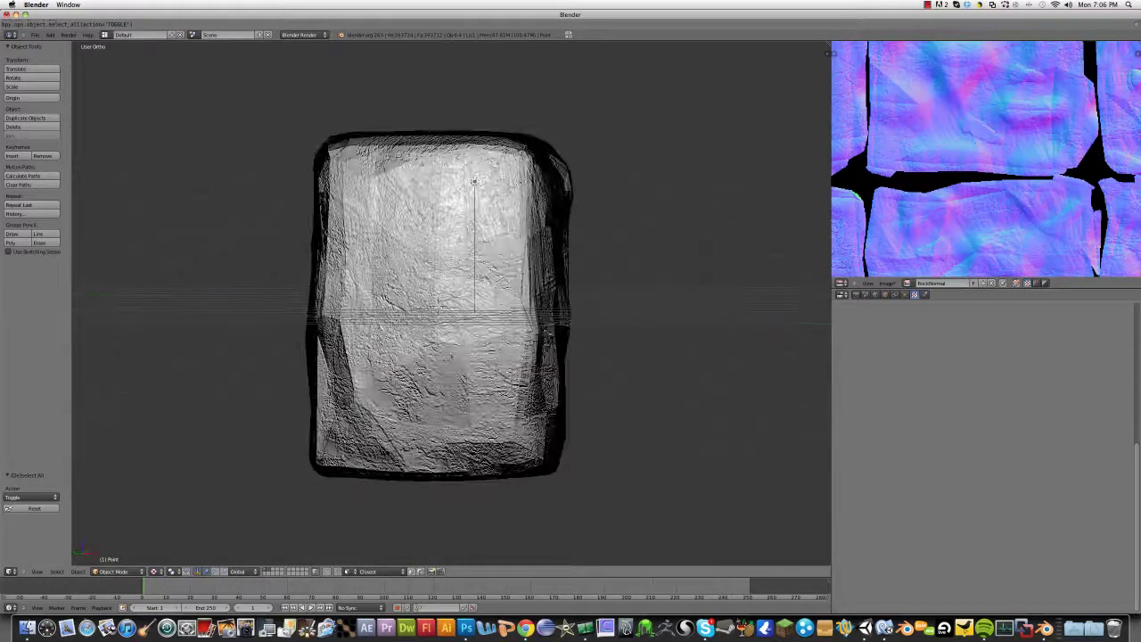
pyautogui.moveTo(483, 403); pyautogui.dragTo(401, 385, button='middle')
pyautogui.scroll(-4, 521, 375)
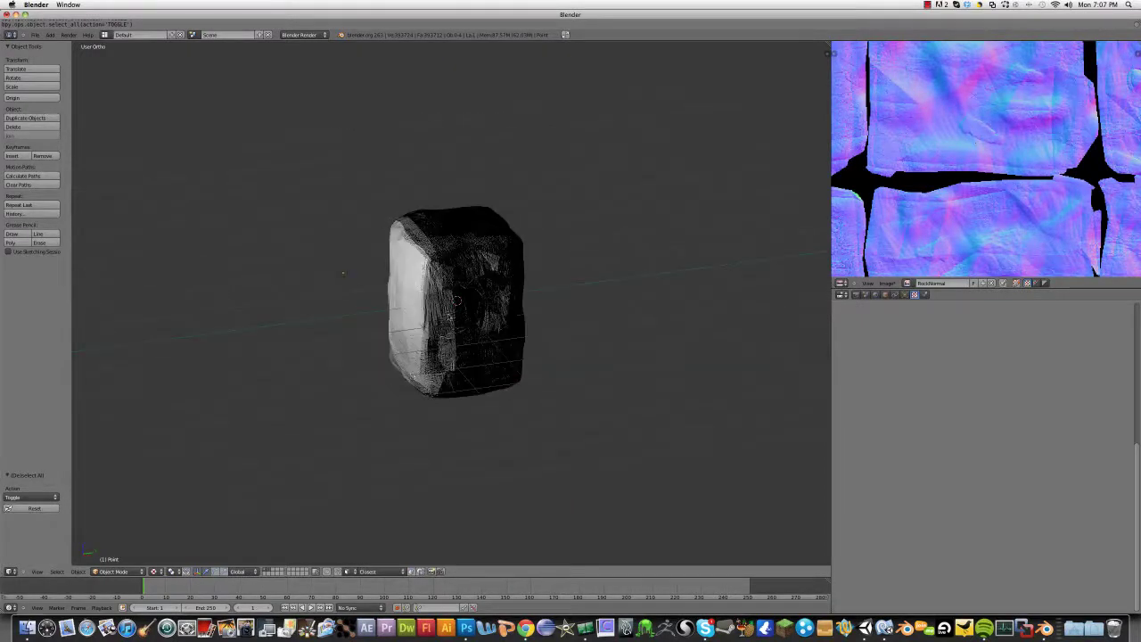
pyautogui.moveTo(449, 314); pyautogui.dragTo(412, 275, button='right')
pyautogui.moveTo(504, 237); pyautogui.dragTo(514, 255, button='middle')
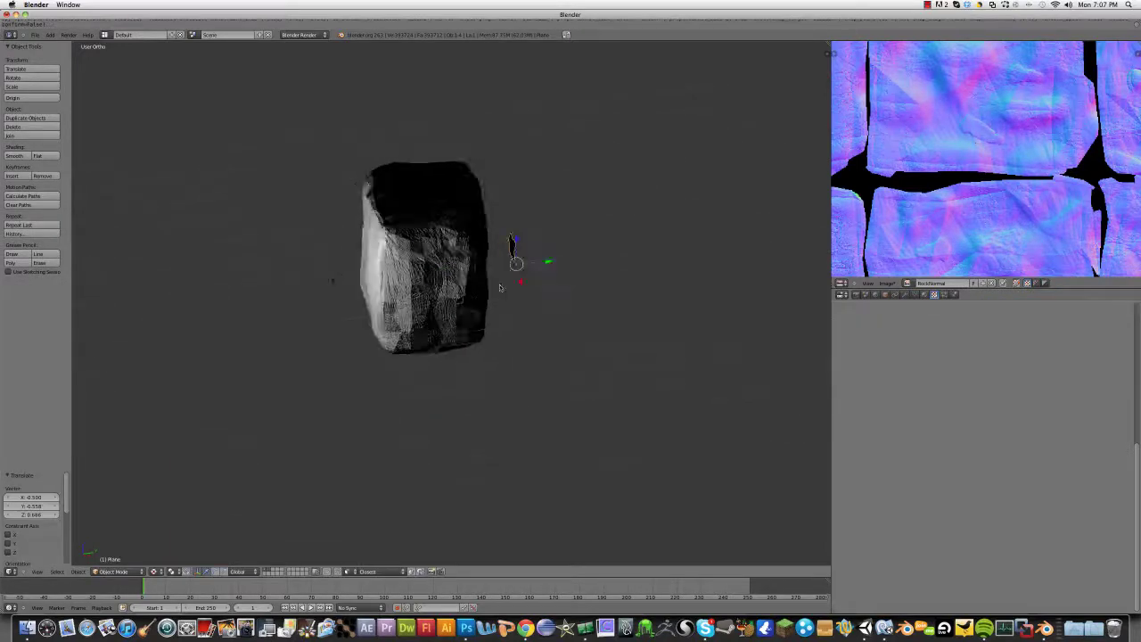
# Step: Inspect the Plane mesh's geometry in Edit Mode and hide the object
pyautogui.scroll(4, 535, 257)
pyautogui.press('Tab')
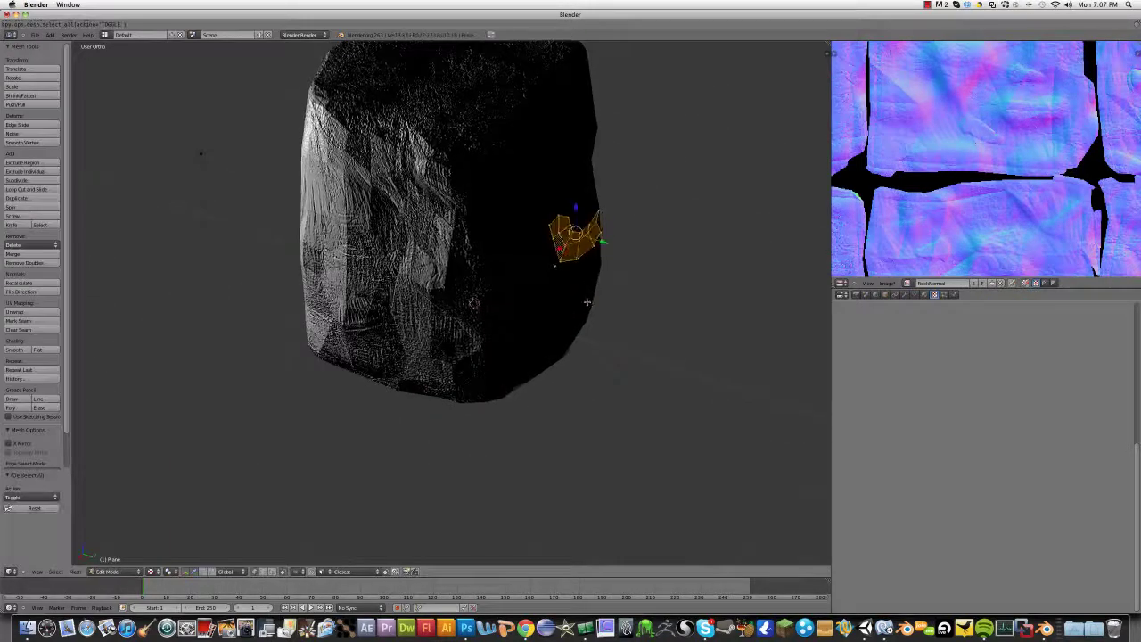
pyautogui.press('a')
pyautogui.moveTo(586, 306); pyautogui.dragTo(519, 279, button='middle')
pyautogui.press('Tab')
pyautogui.press('h')
pyautogui.scroll(-4, 508, 283)
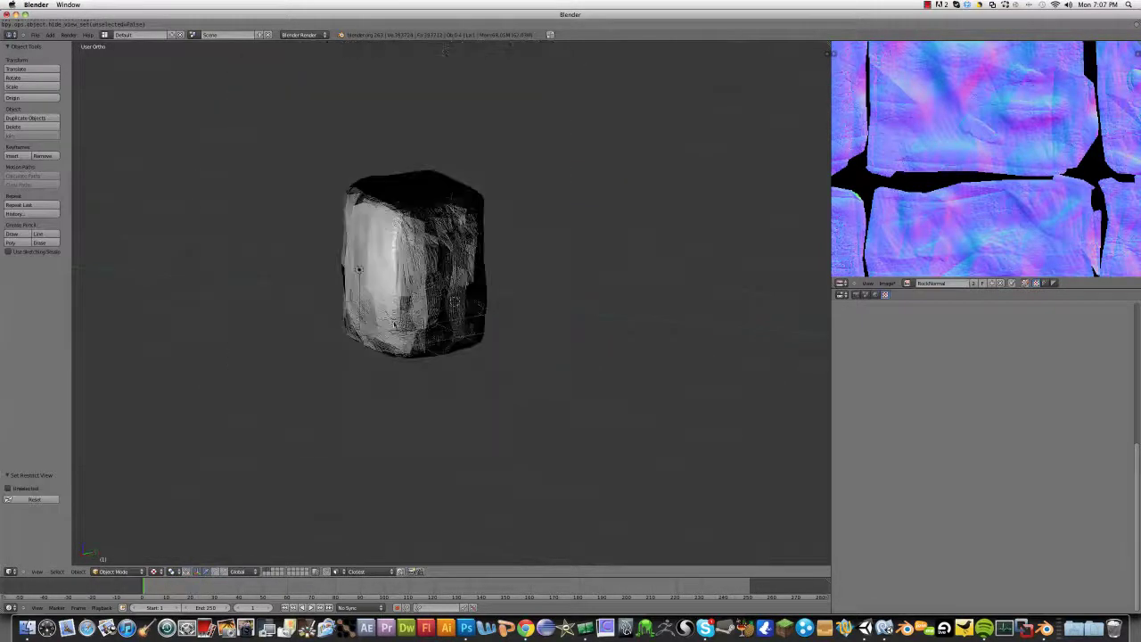
pyautogui.scroll(3, 414, 308)
pyautogui.keyDown('shift'); pyautogui.moveTo(342, 344); pyautogui.dragTo(434, 353, button='middle'); pyautogui.keyUp('shift')
pyautogui.moveTo(460, 301); pyautogui.dragTo(402, 271, button='middle')
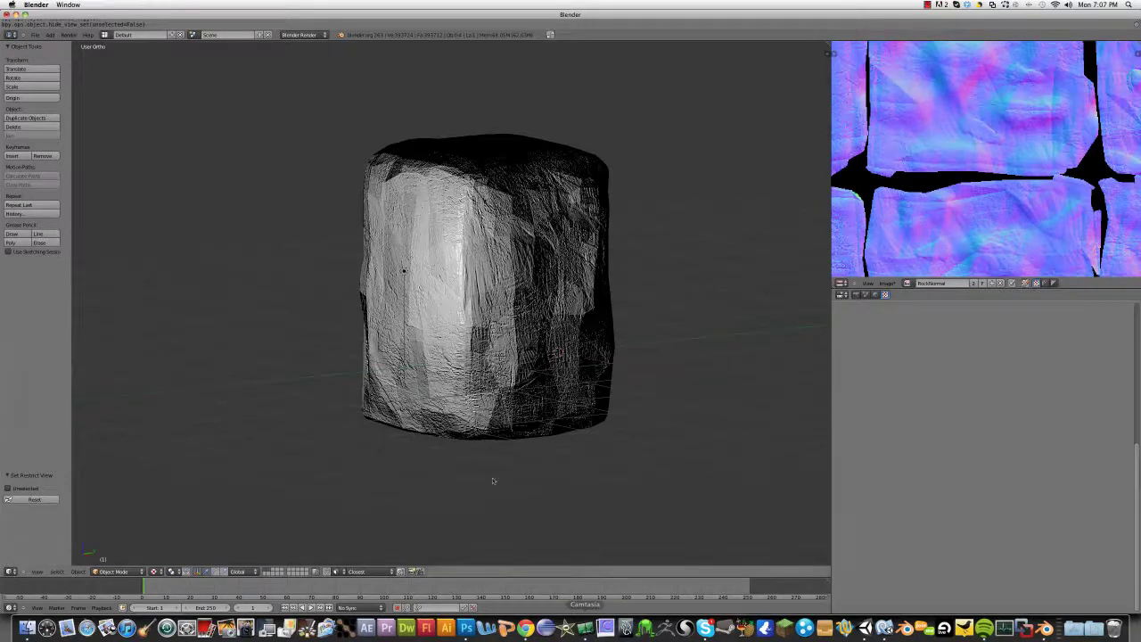
pyautogui.moveTo(452, 439); pyautogui.dragTo(495, 458, button='middle')
pyautogui.rightClick(586, 630)
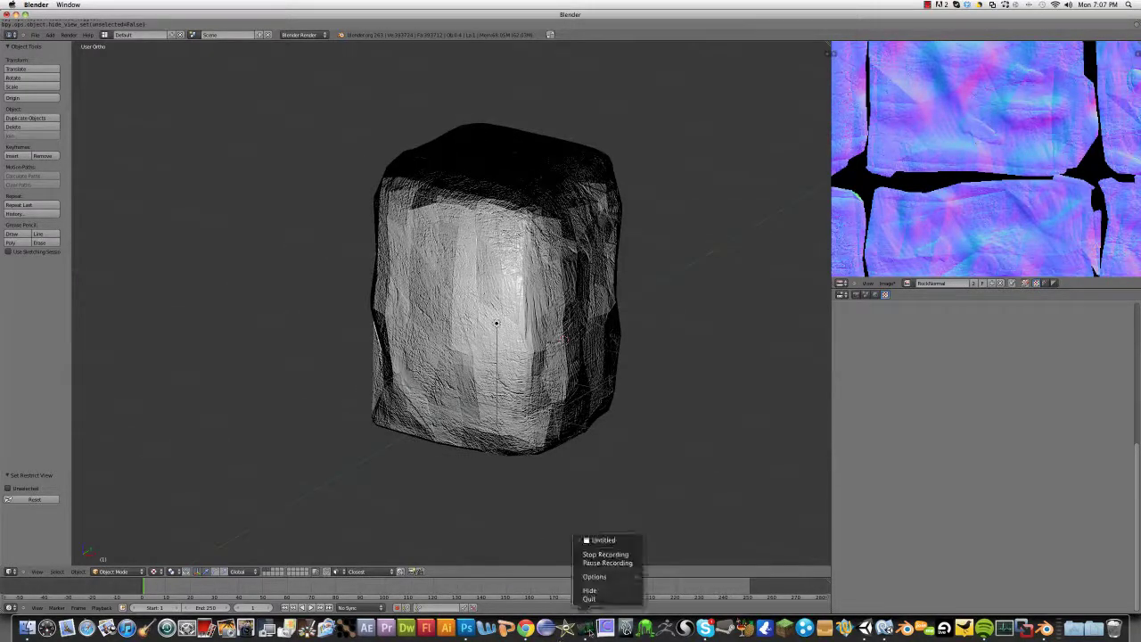